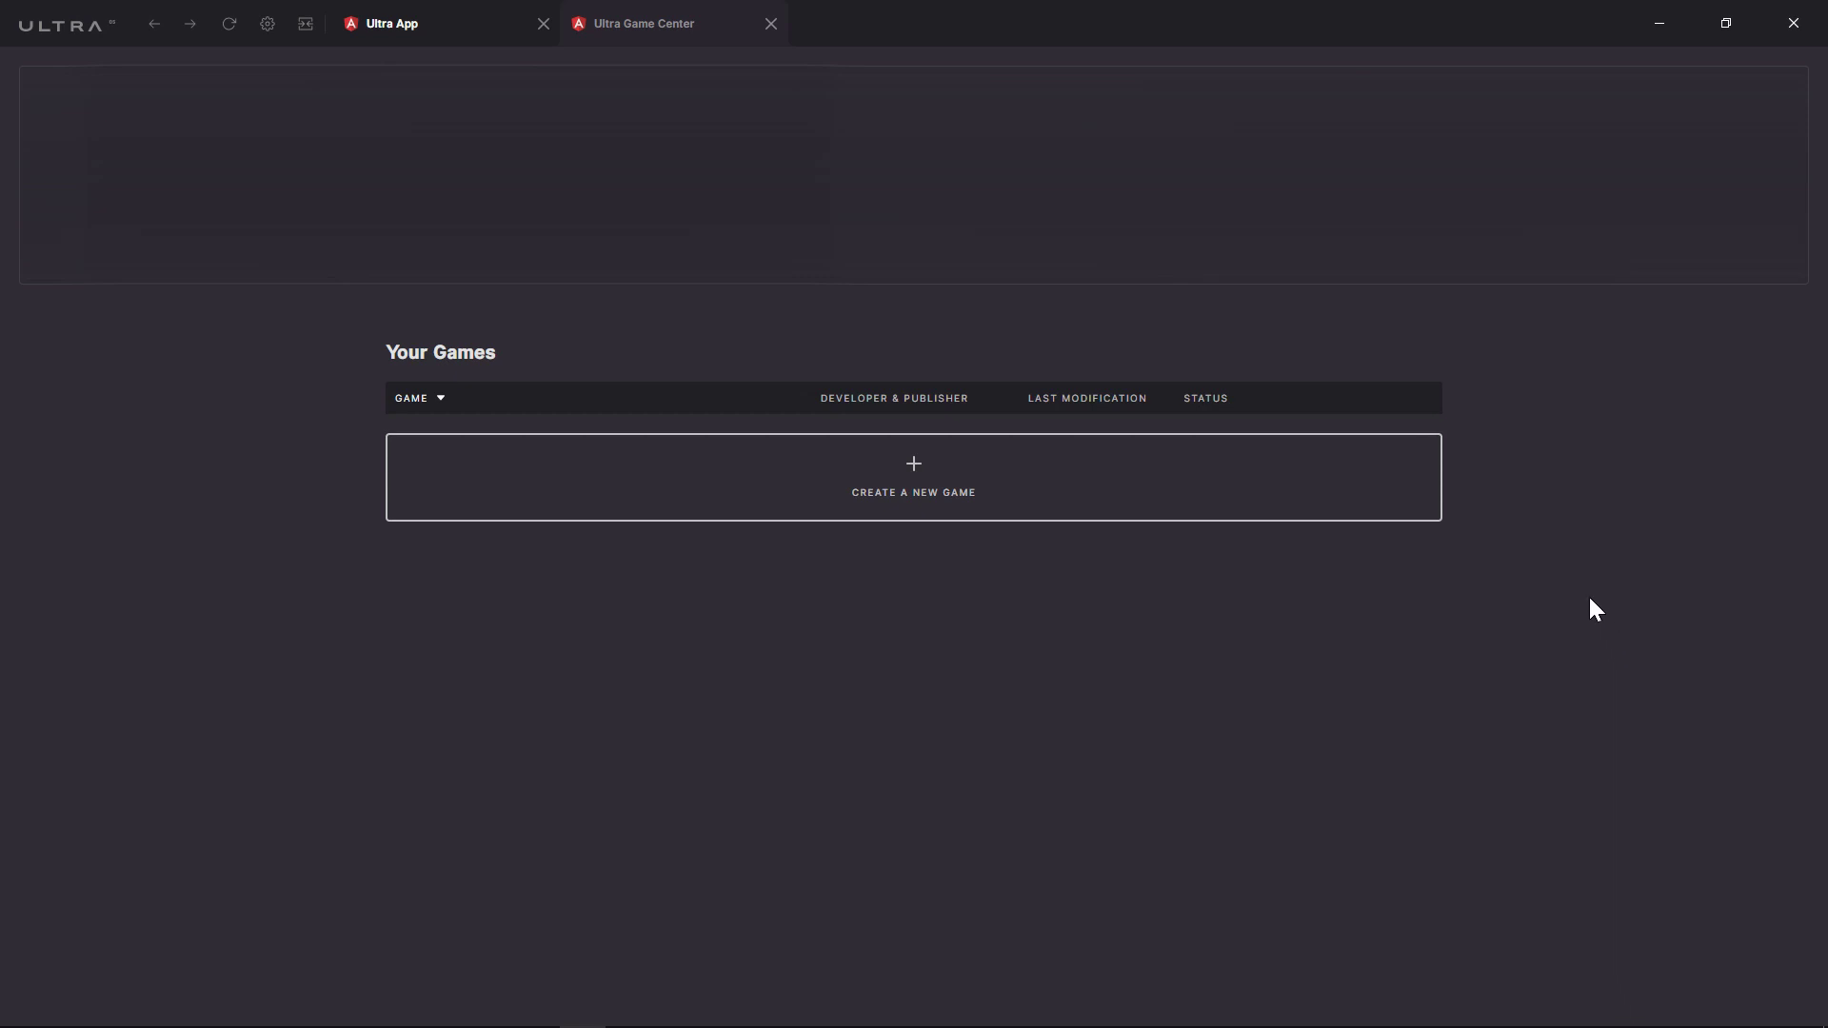
# Create a new draft game named 'Moon Mission'.
pyautogui.click(1371, 493)
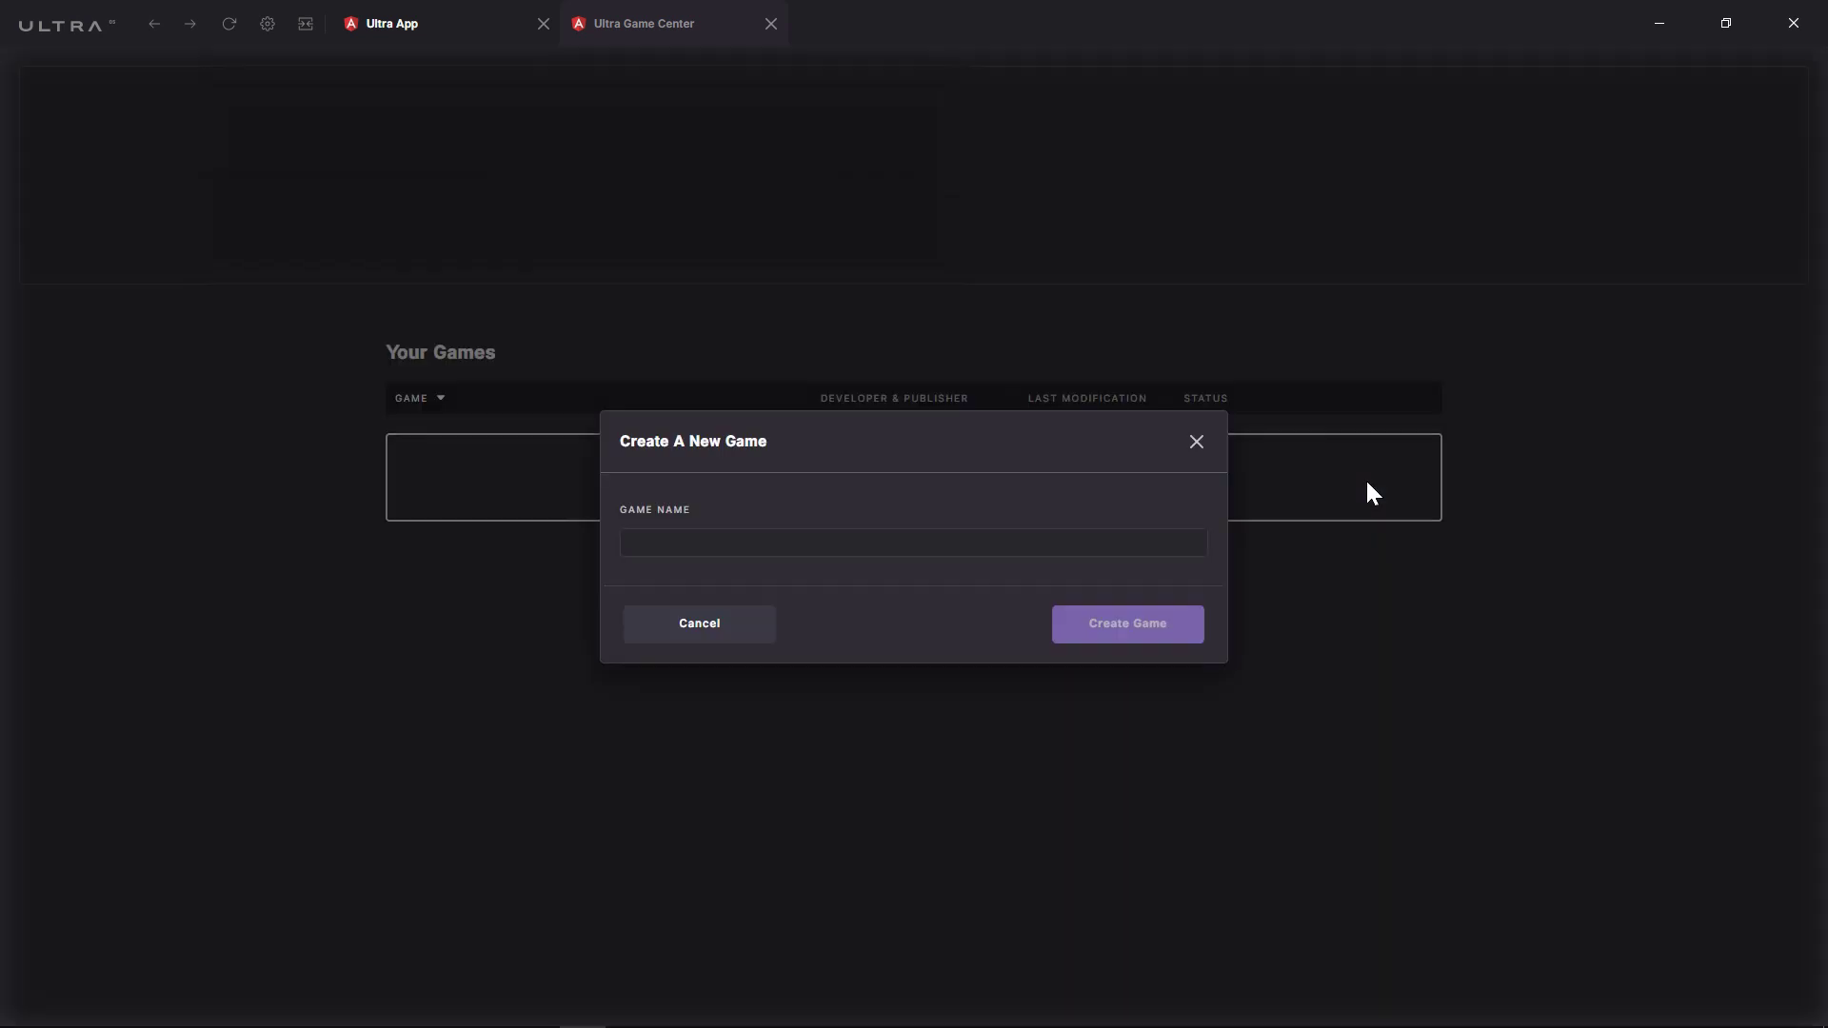
pyautogui.click(635, 543)
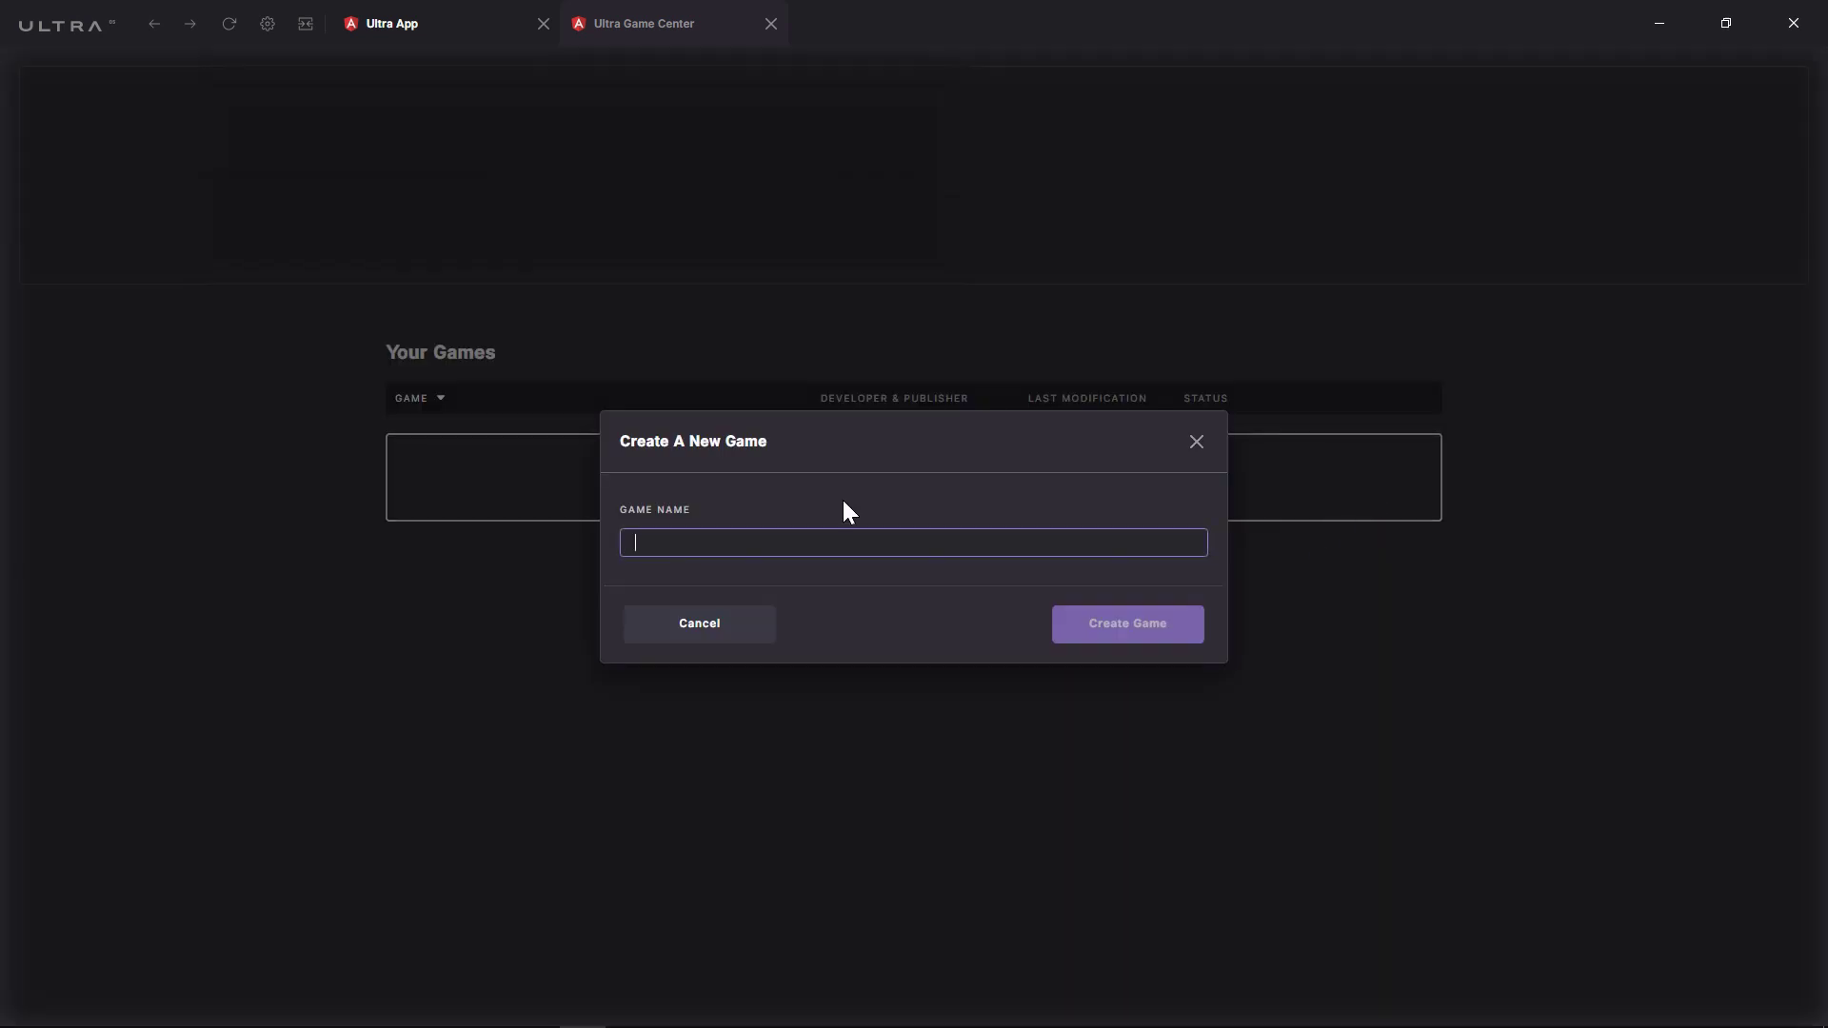
pyautogui.write('Moon M')
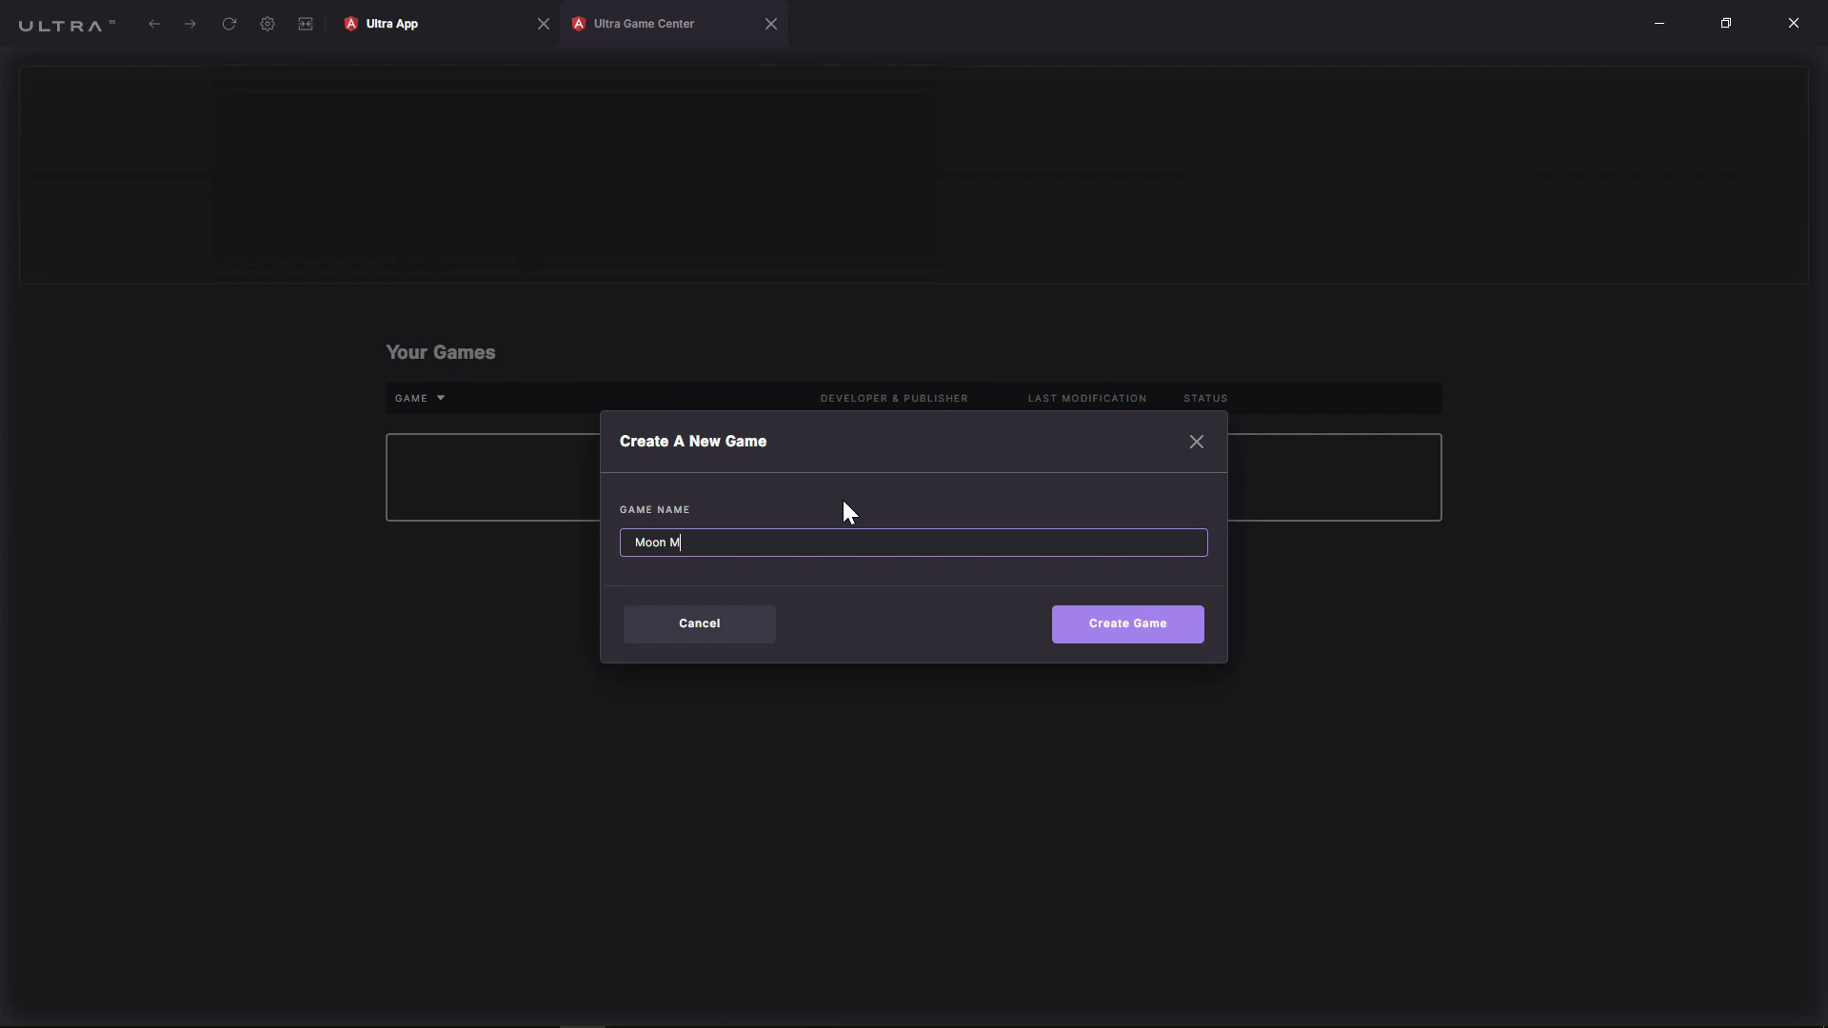
pyautogui.write('ission')
pyautogui.click(1085, 624)
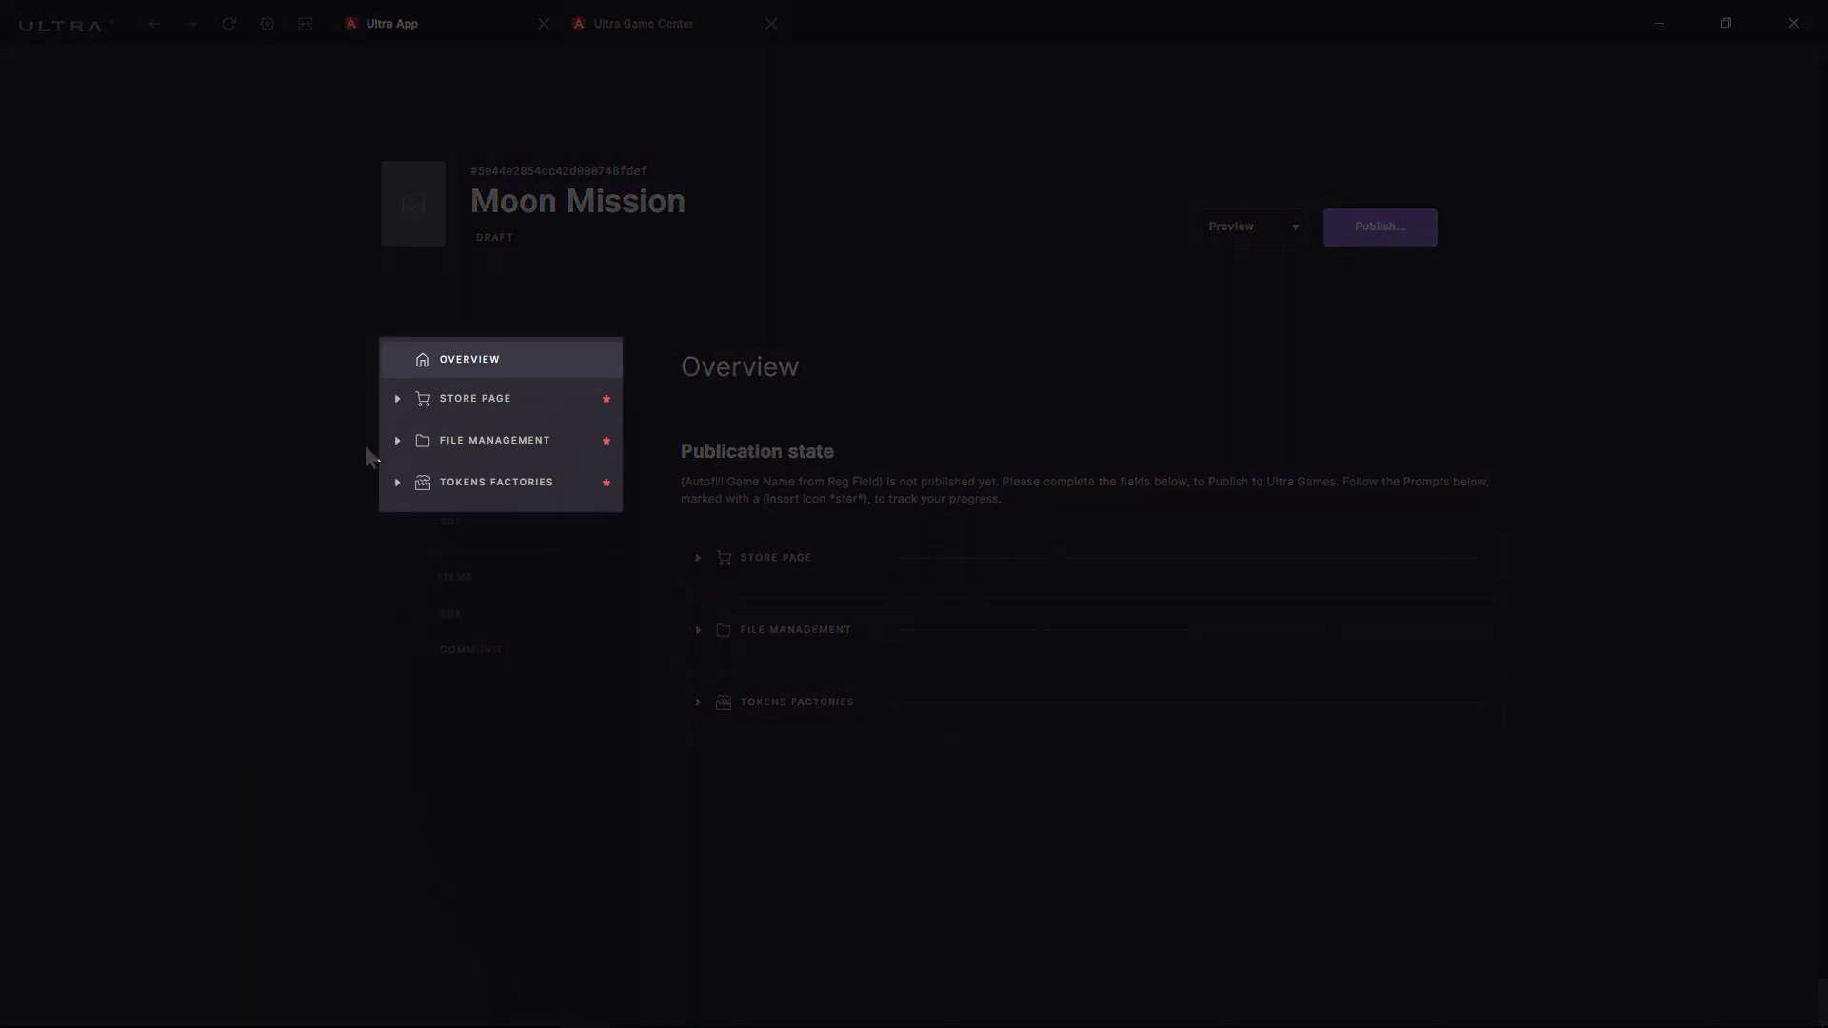
# Expand and collapse the Store Page, File Management and Tokens Factories sections, then re-expand Store Page.
pyautogui.click(472, 398)
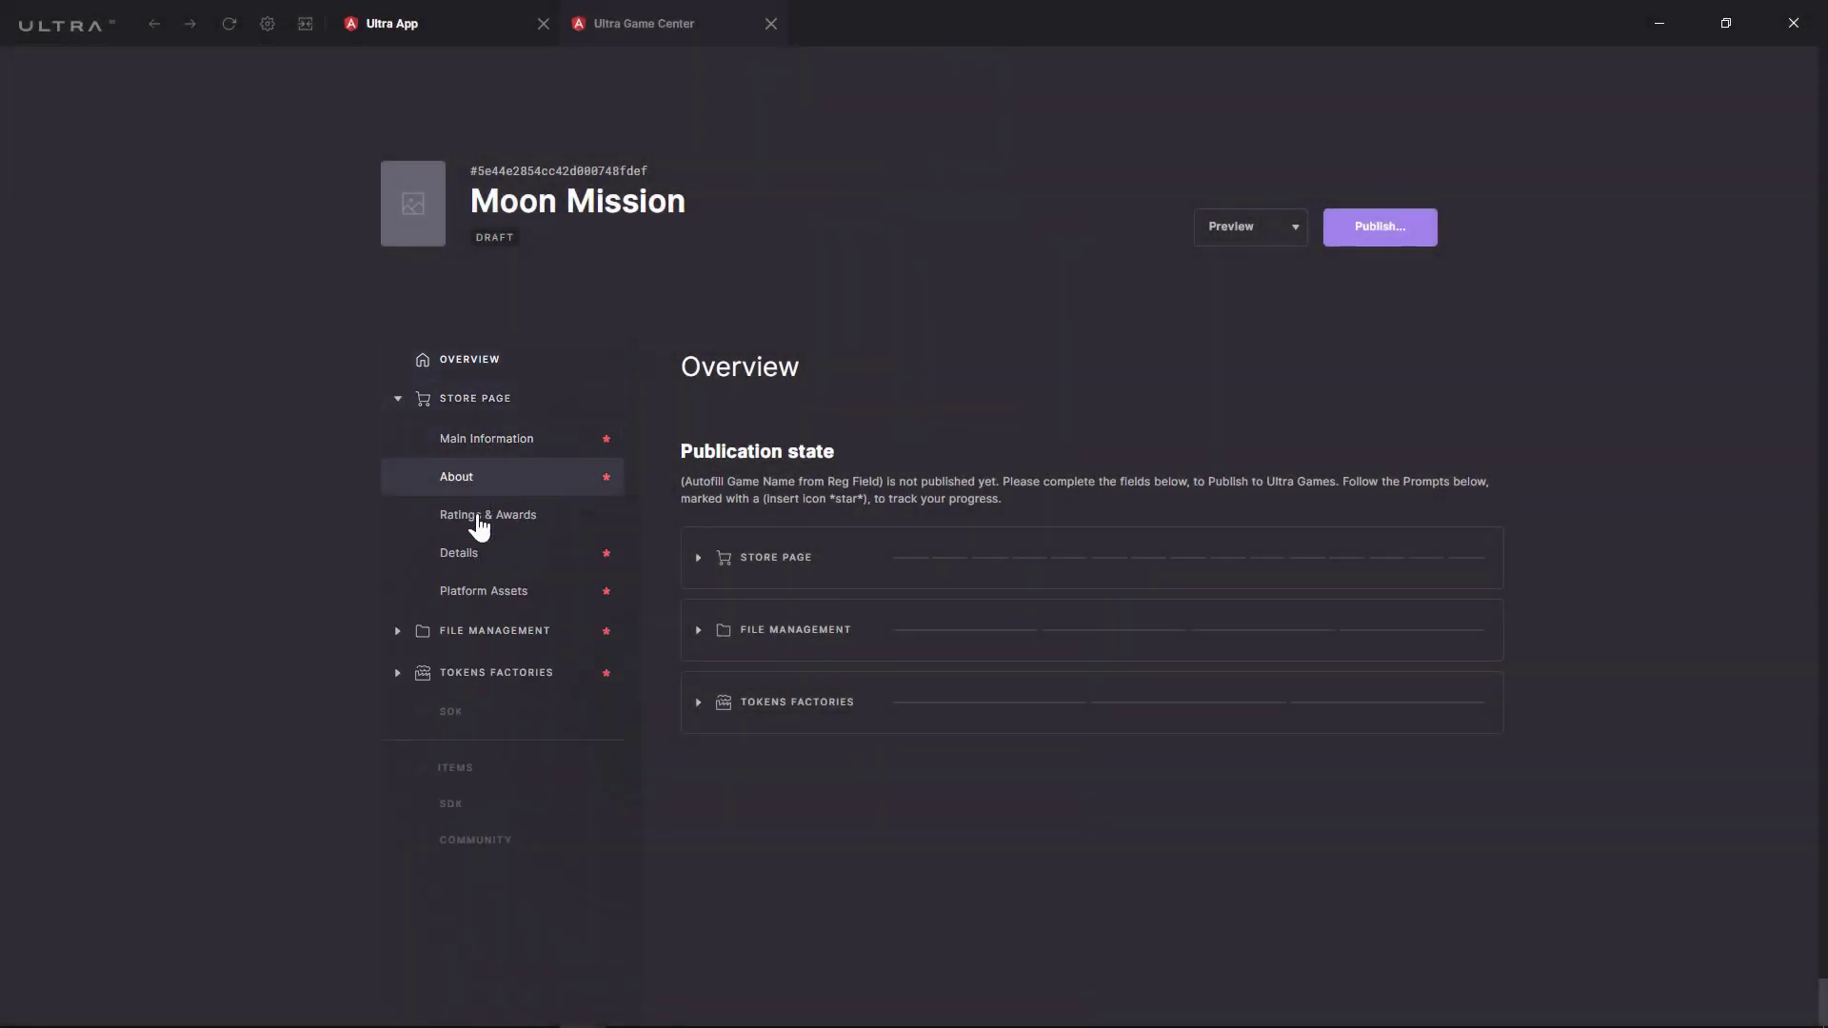
pyautogui.click(468, 409)
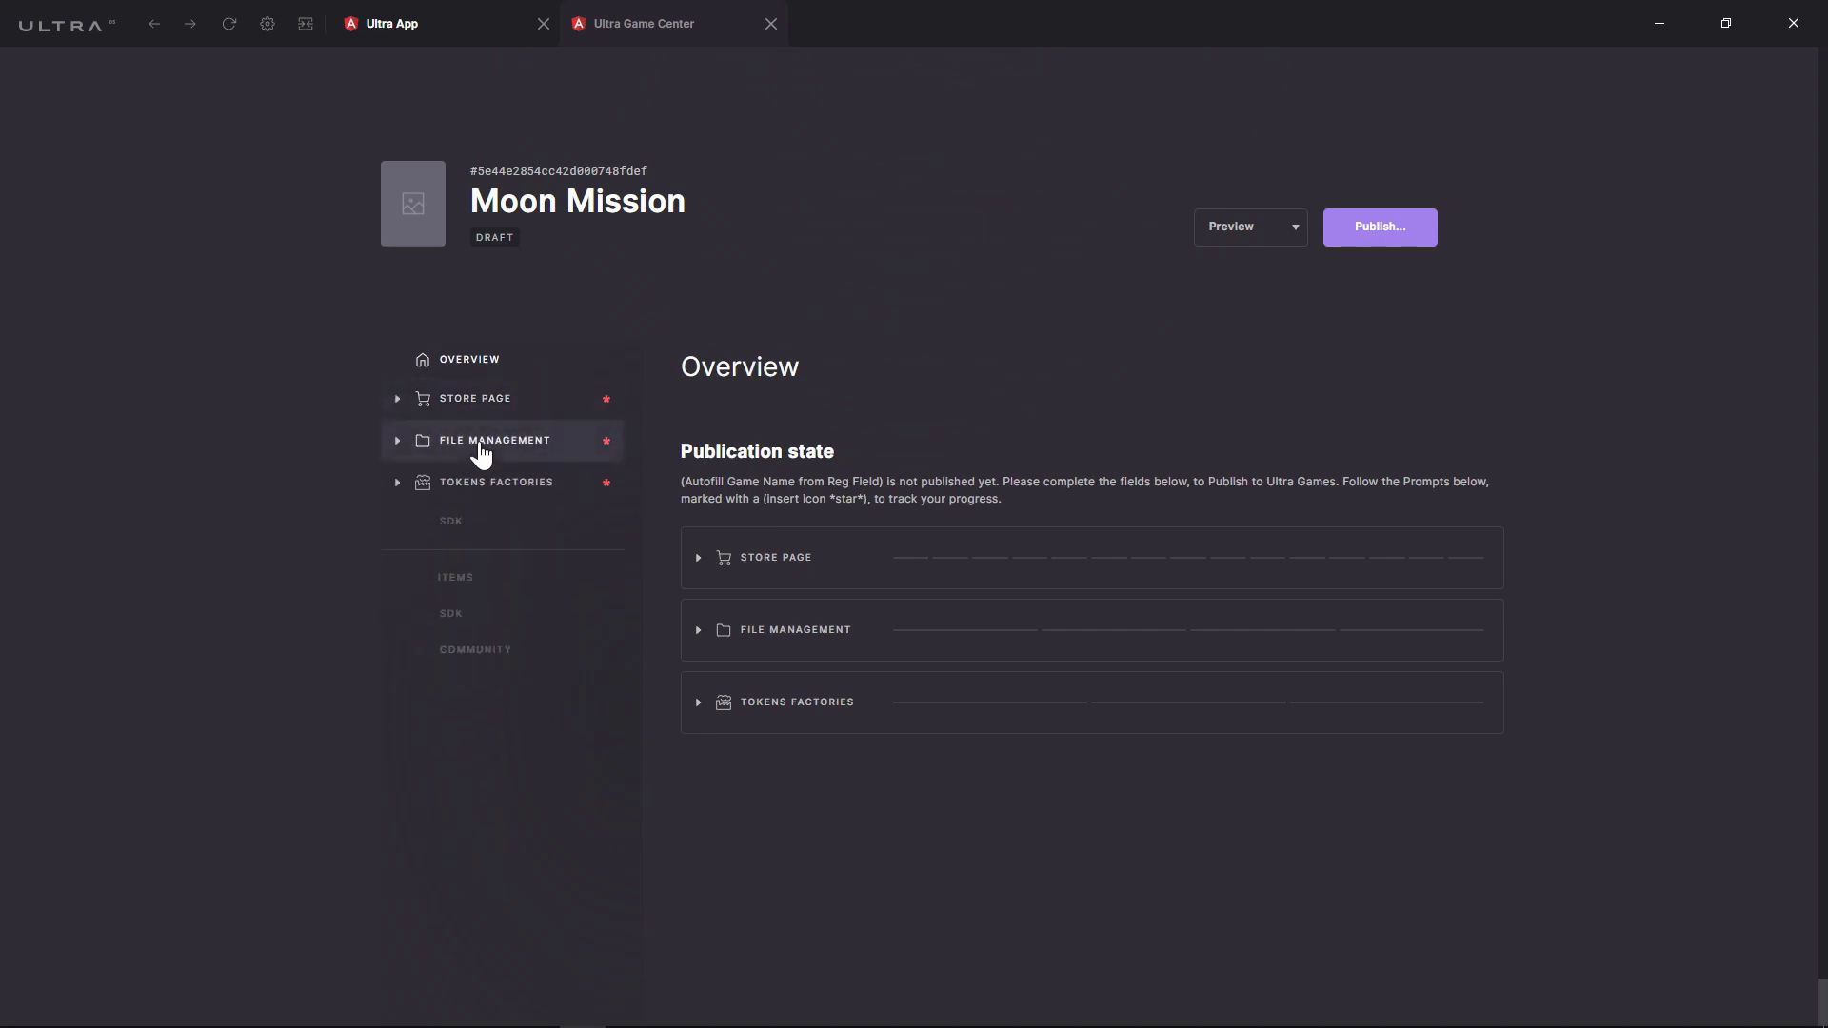
pyautogui.click(479, 446)
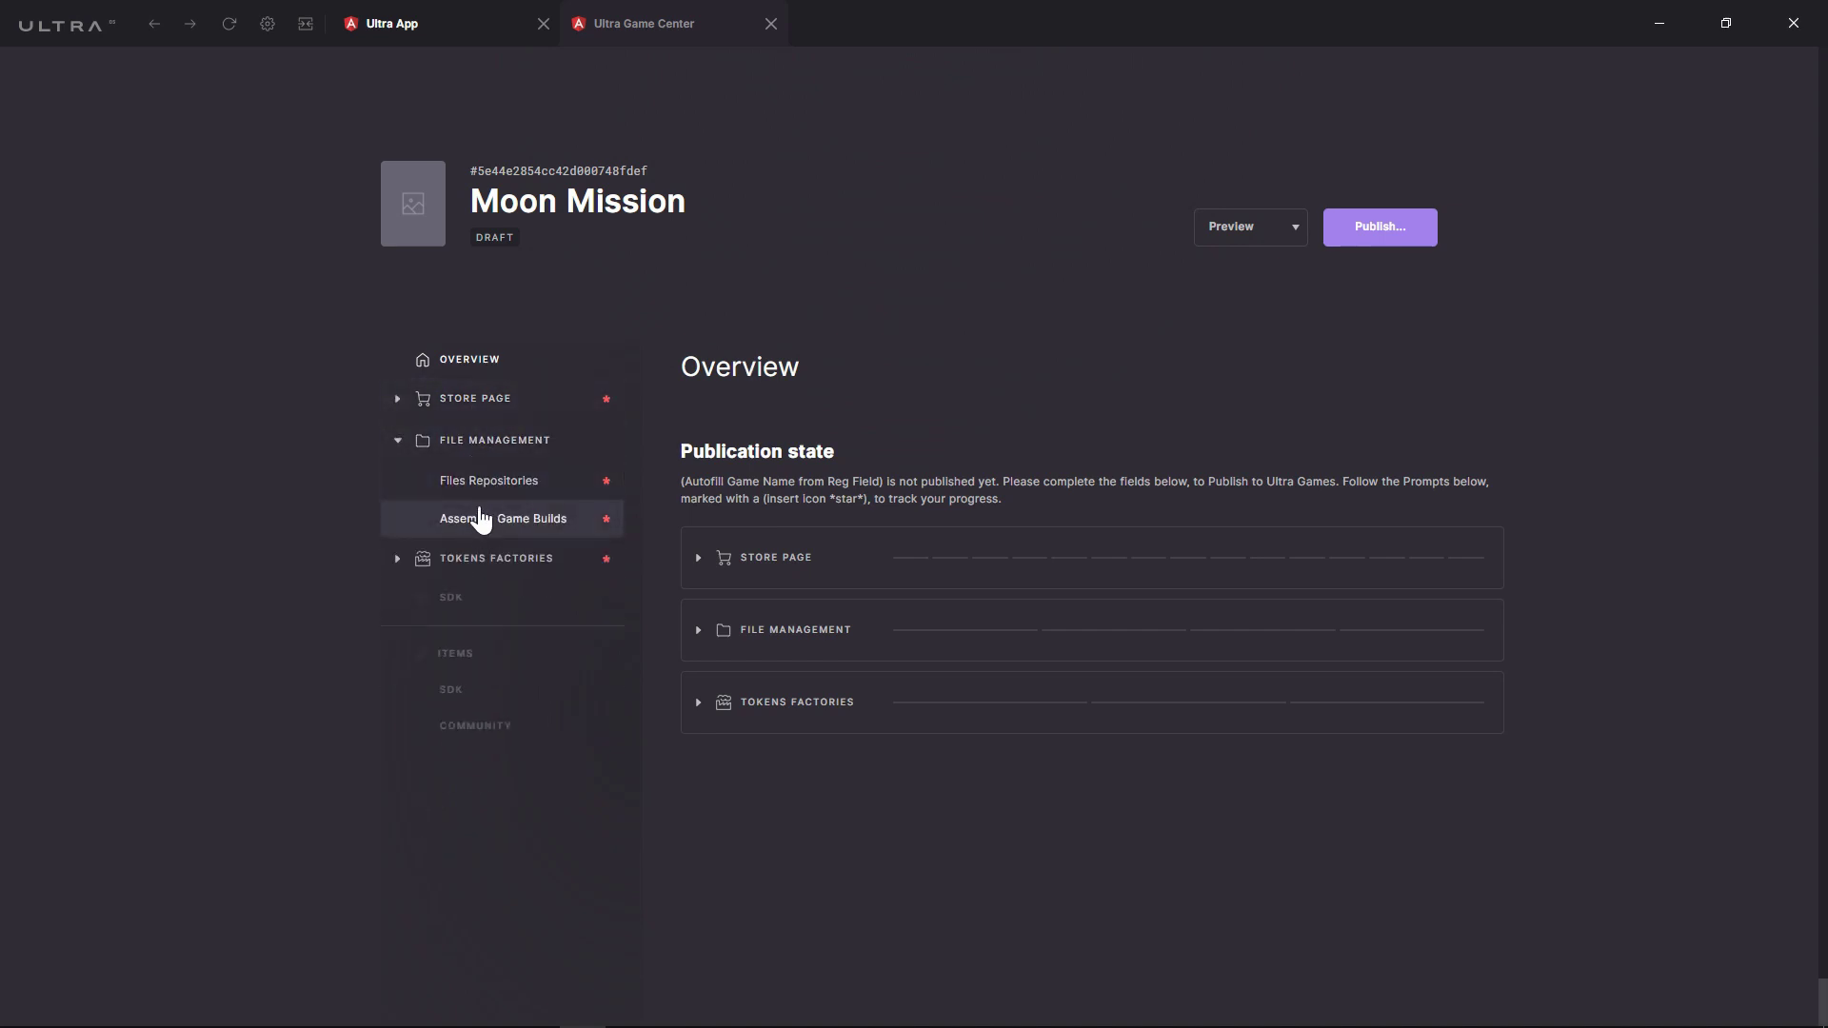
pyautogui.click(481, 449)
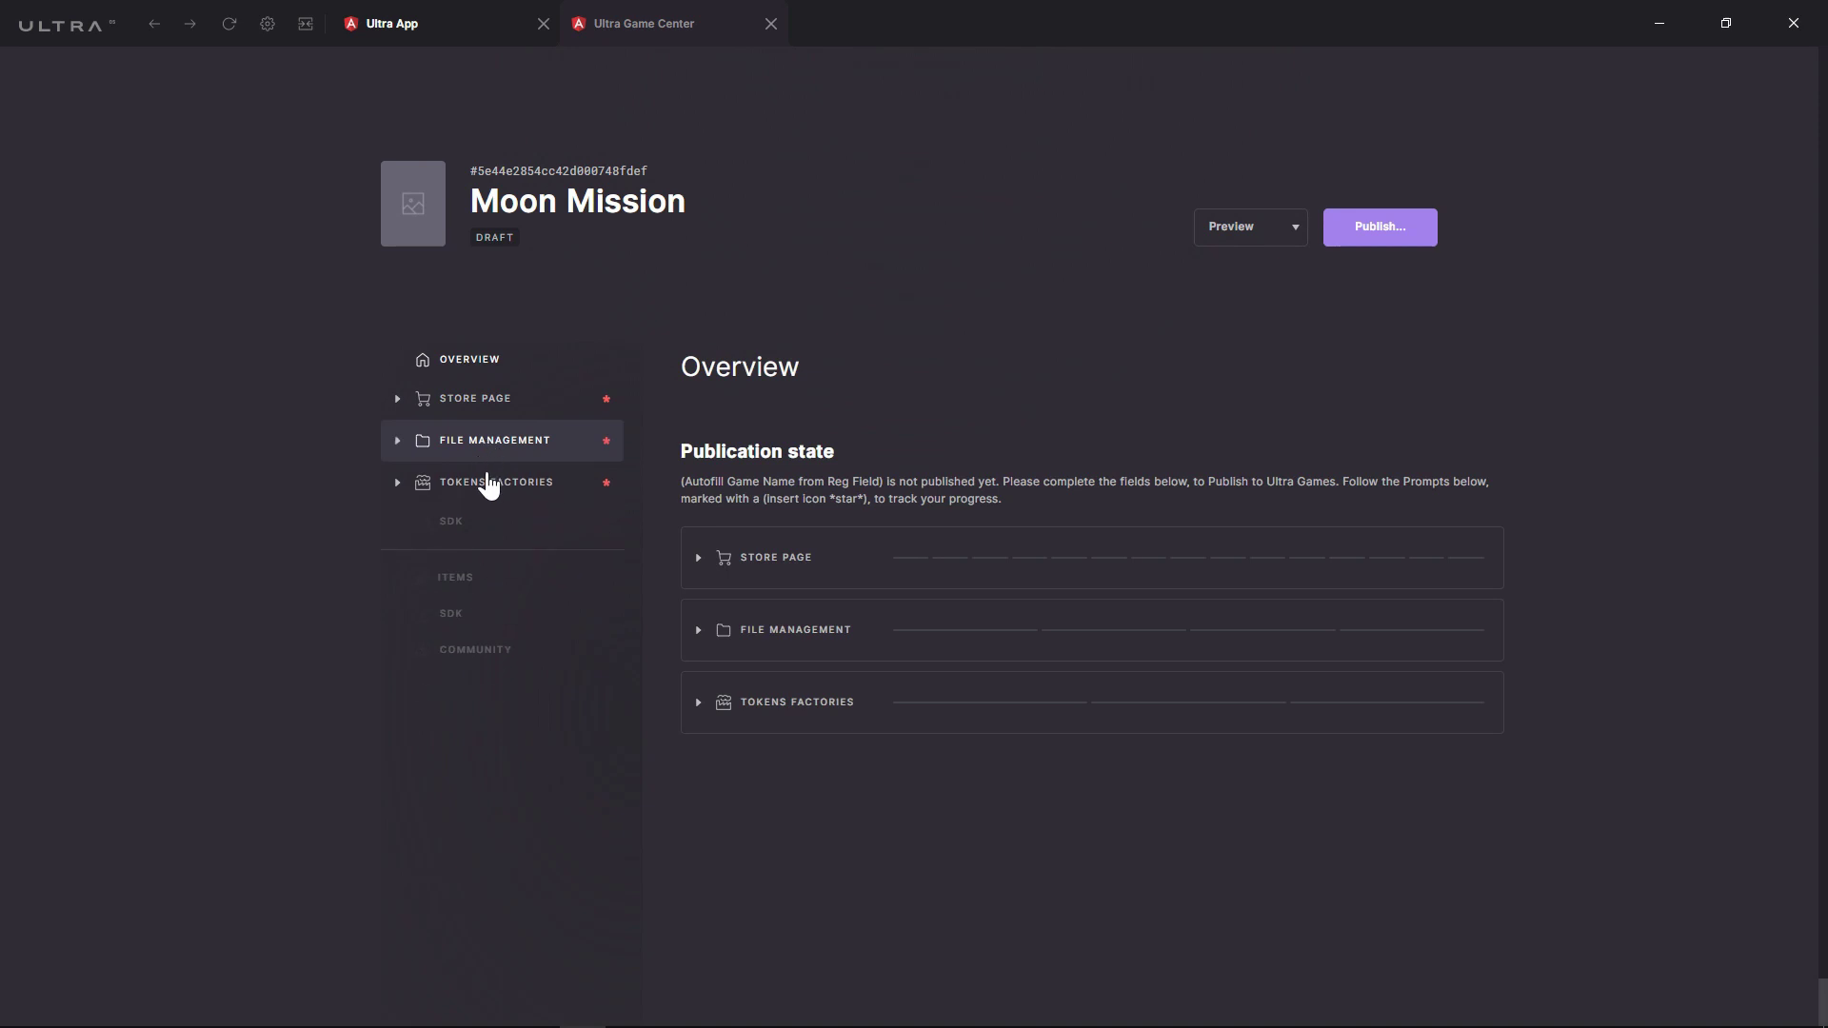
pyautogui.click(488, 484)
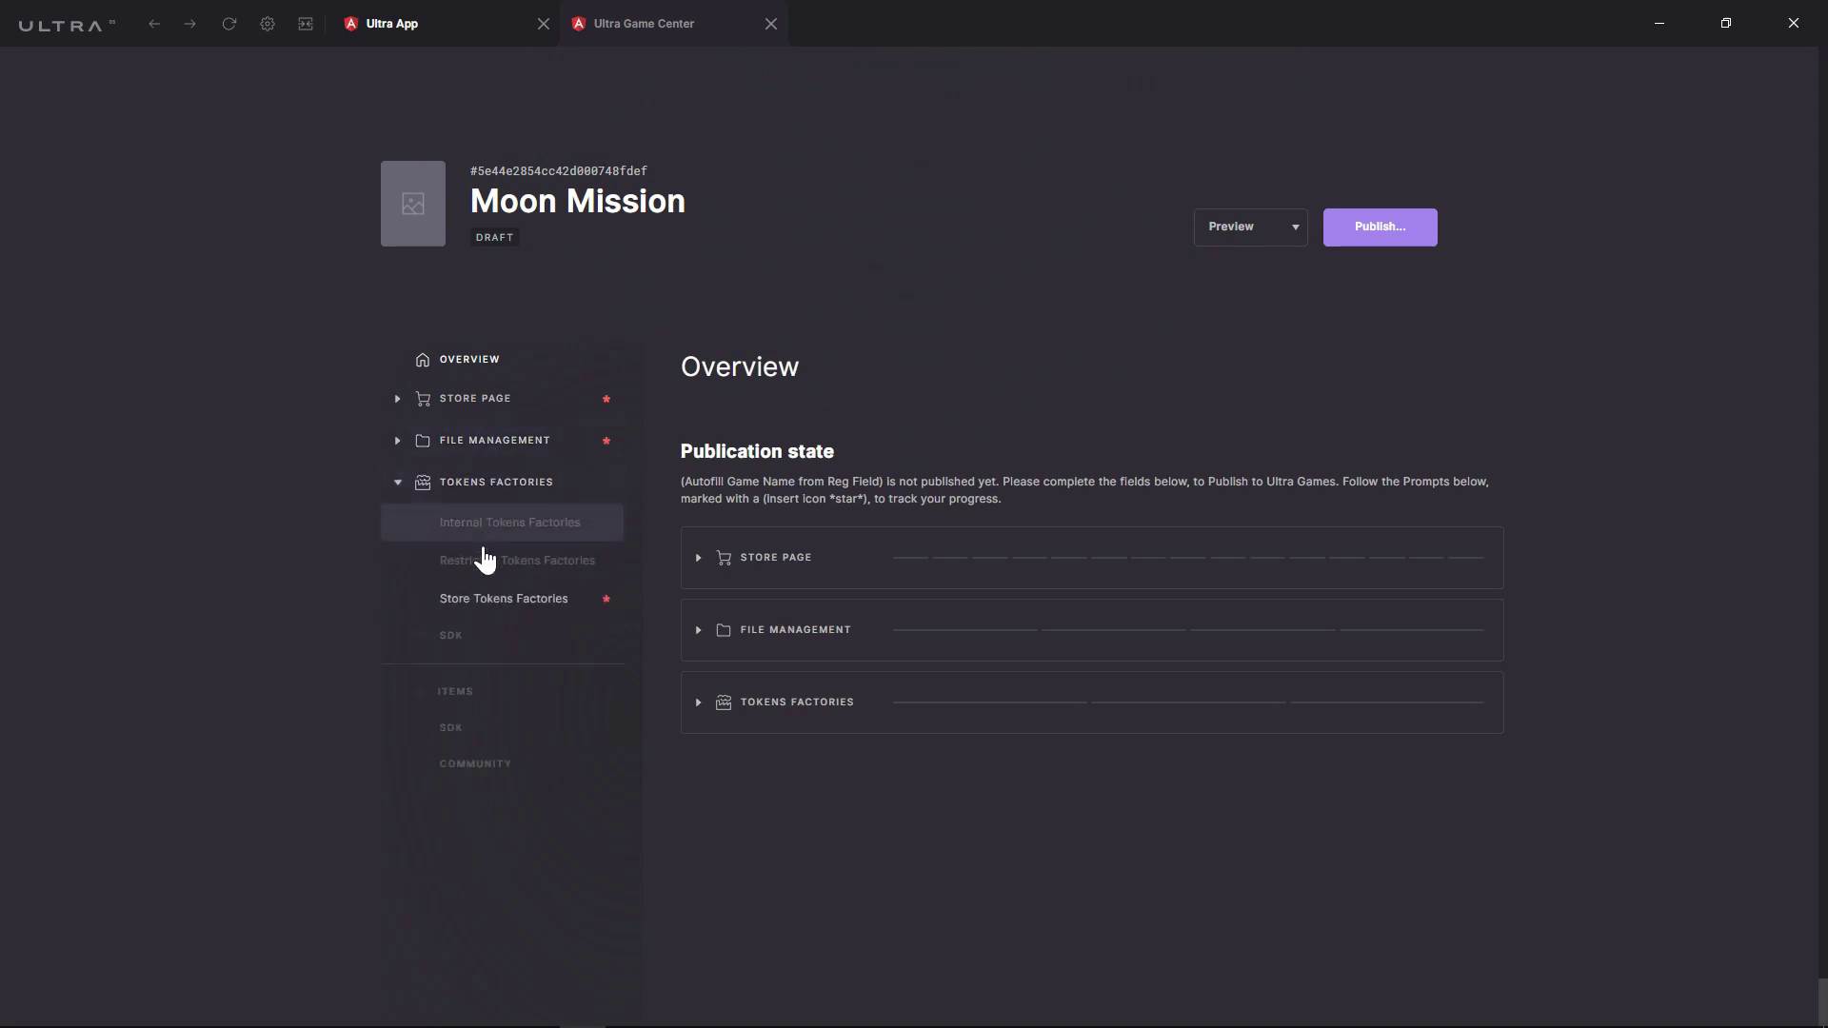
pyautogui.click(486, 493)
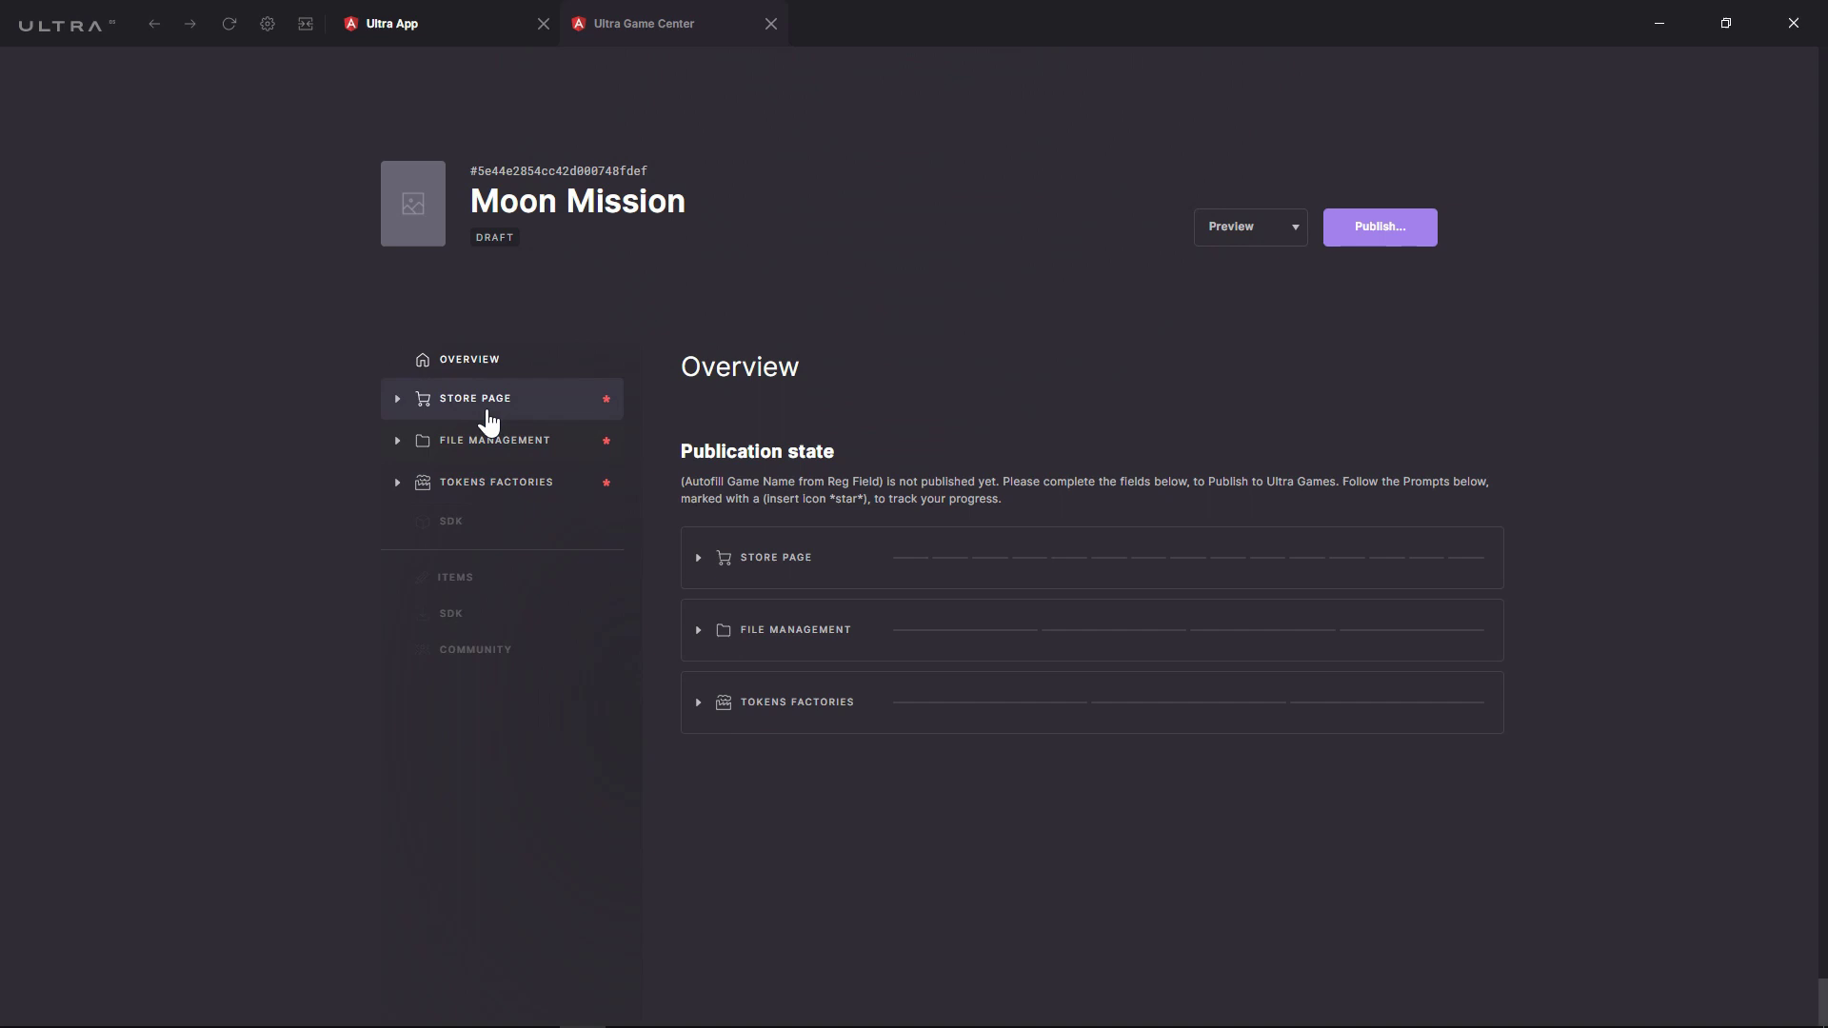
pyautogui.click(489, 420)
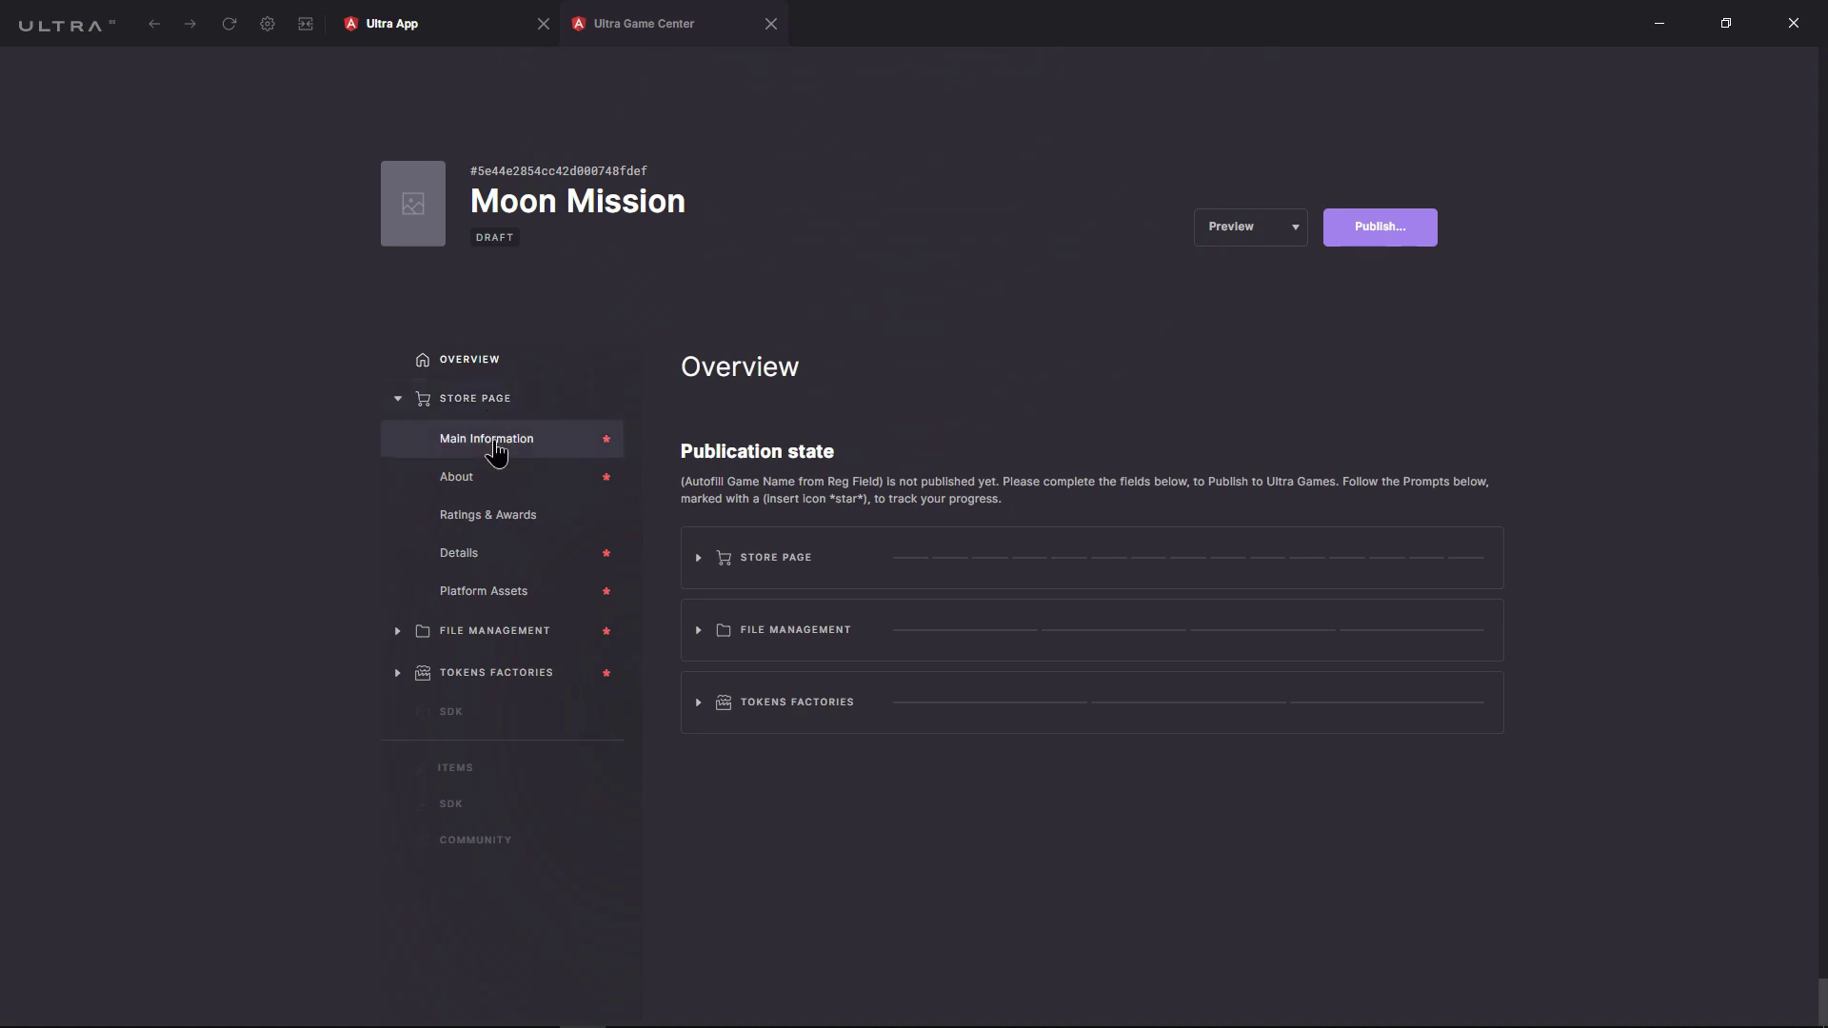
# In Main Information, set release year 2021, developer Ultra and publisher Ultra Team.
pyautogui.click(496, 450)
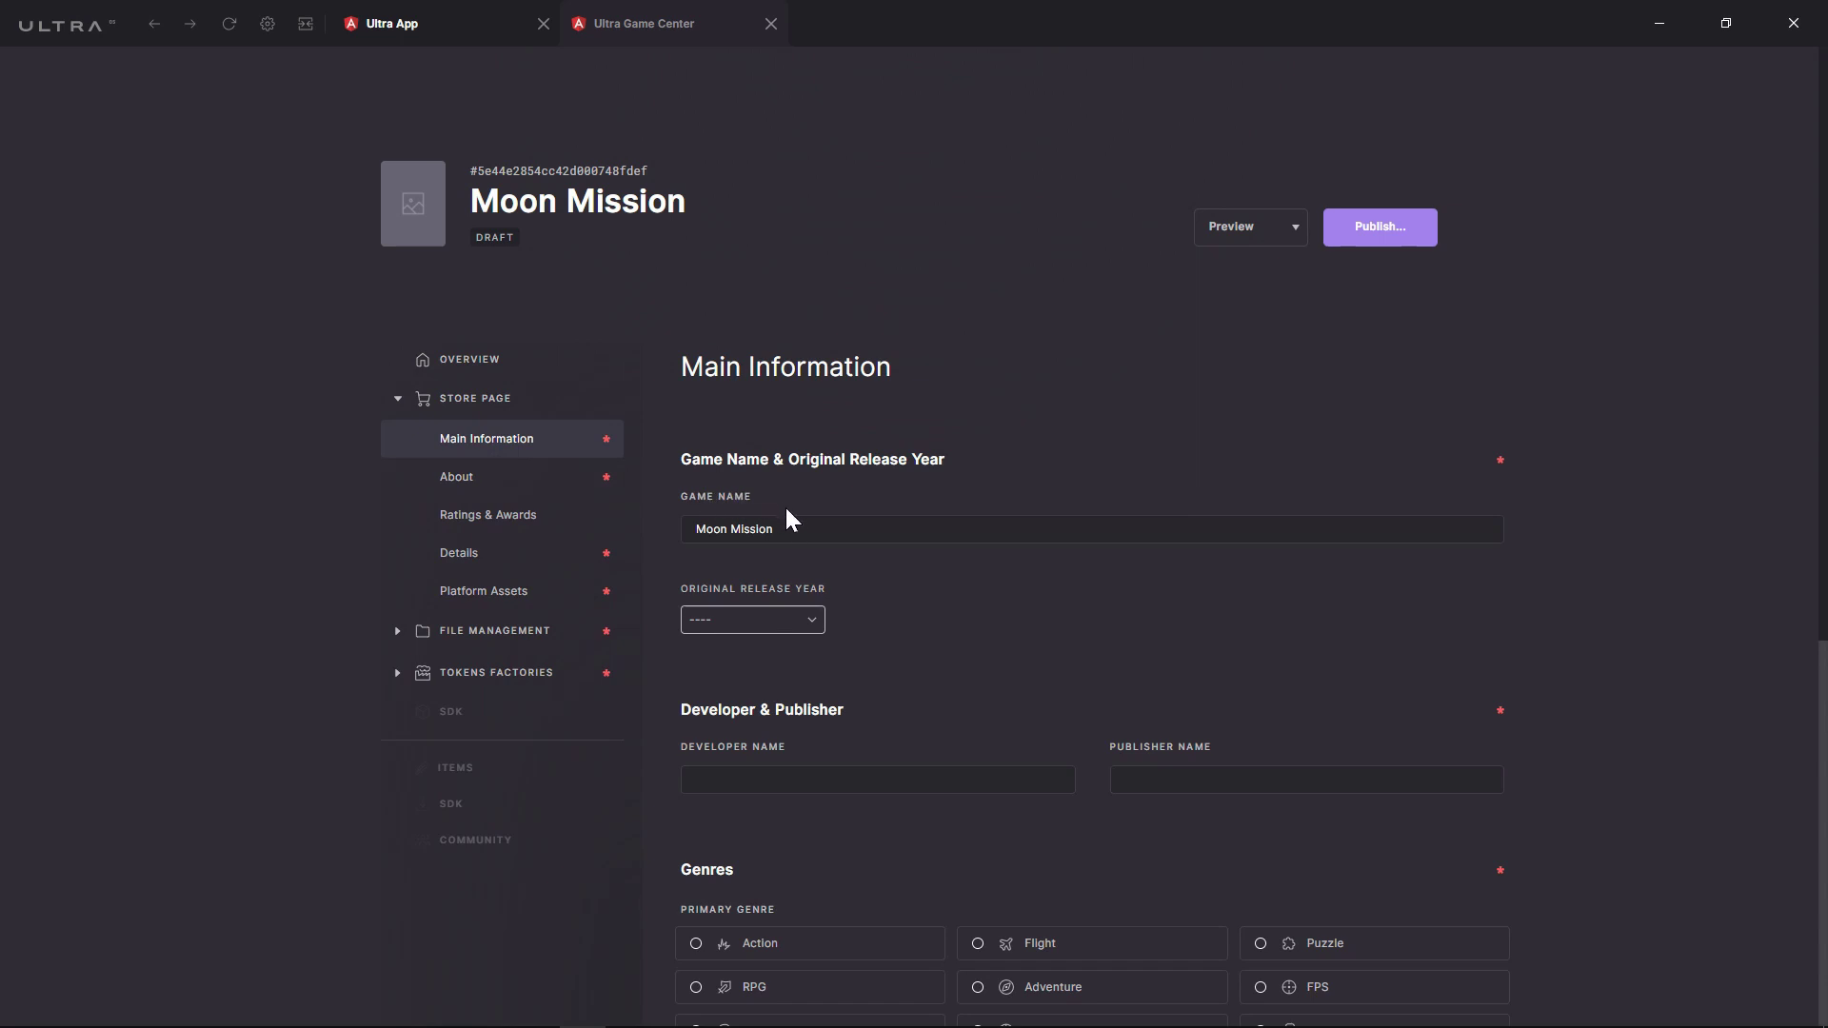
pyautogui.click(775, 620)
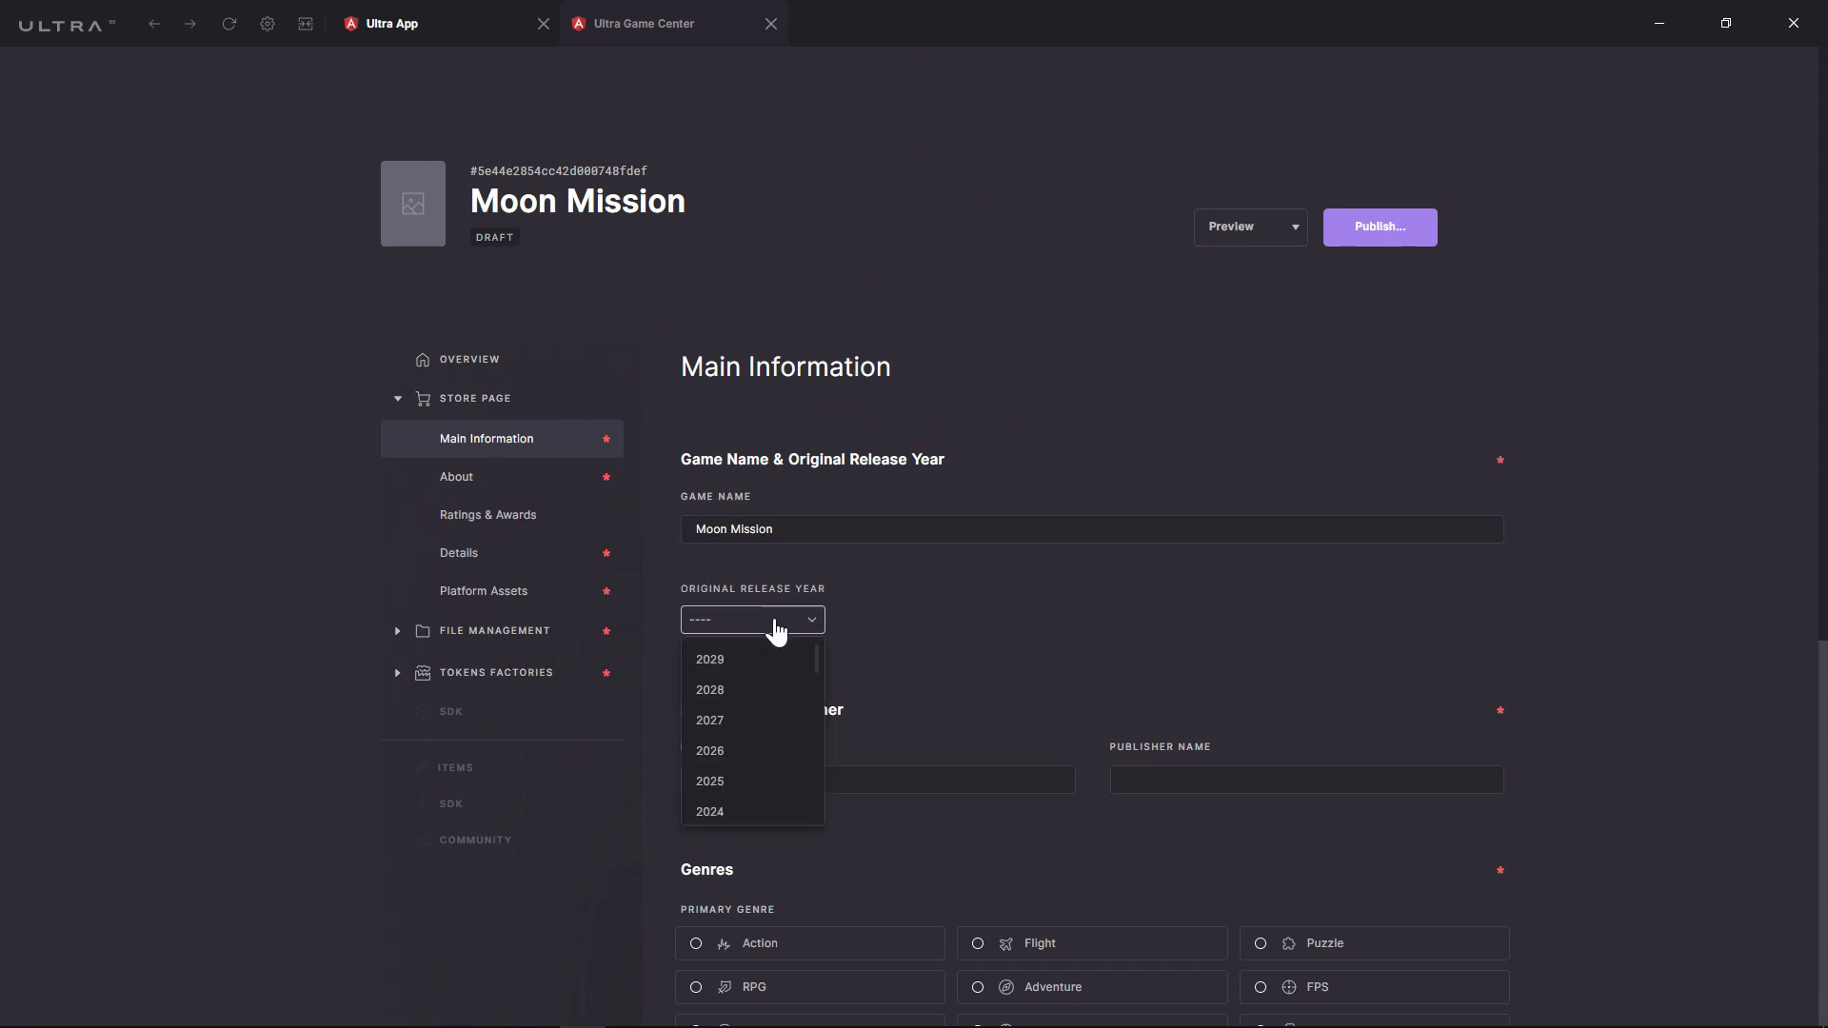
pyautogui.scroll(-3, 773, 702)
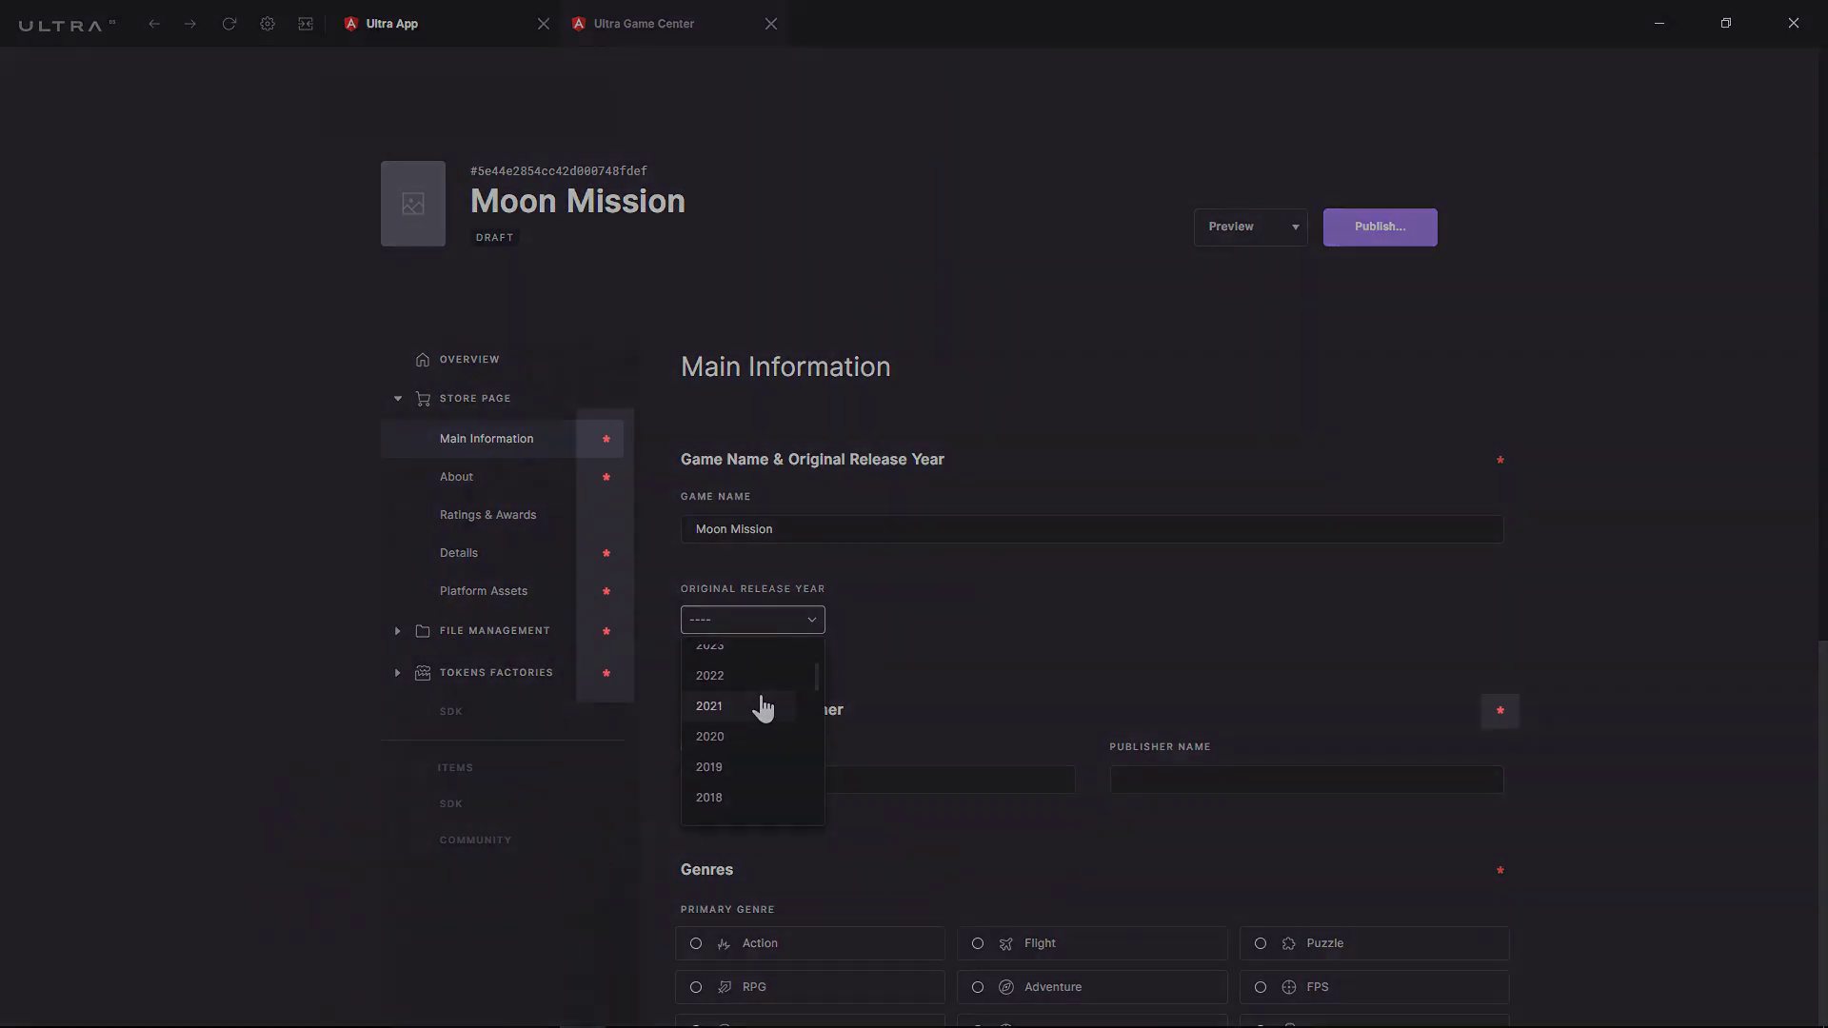
pyautogui.click(762, 704)
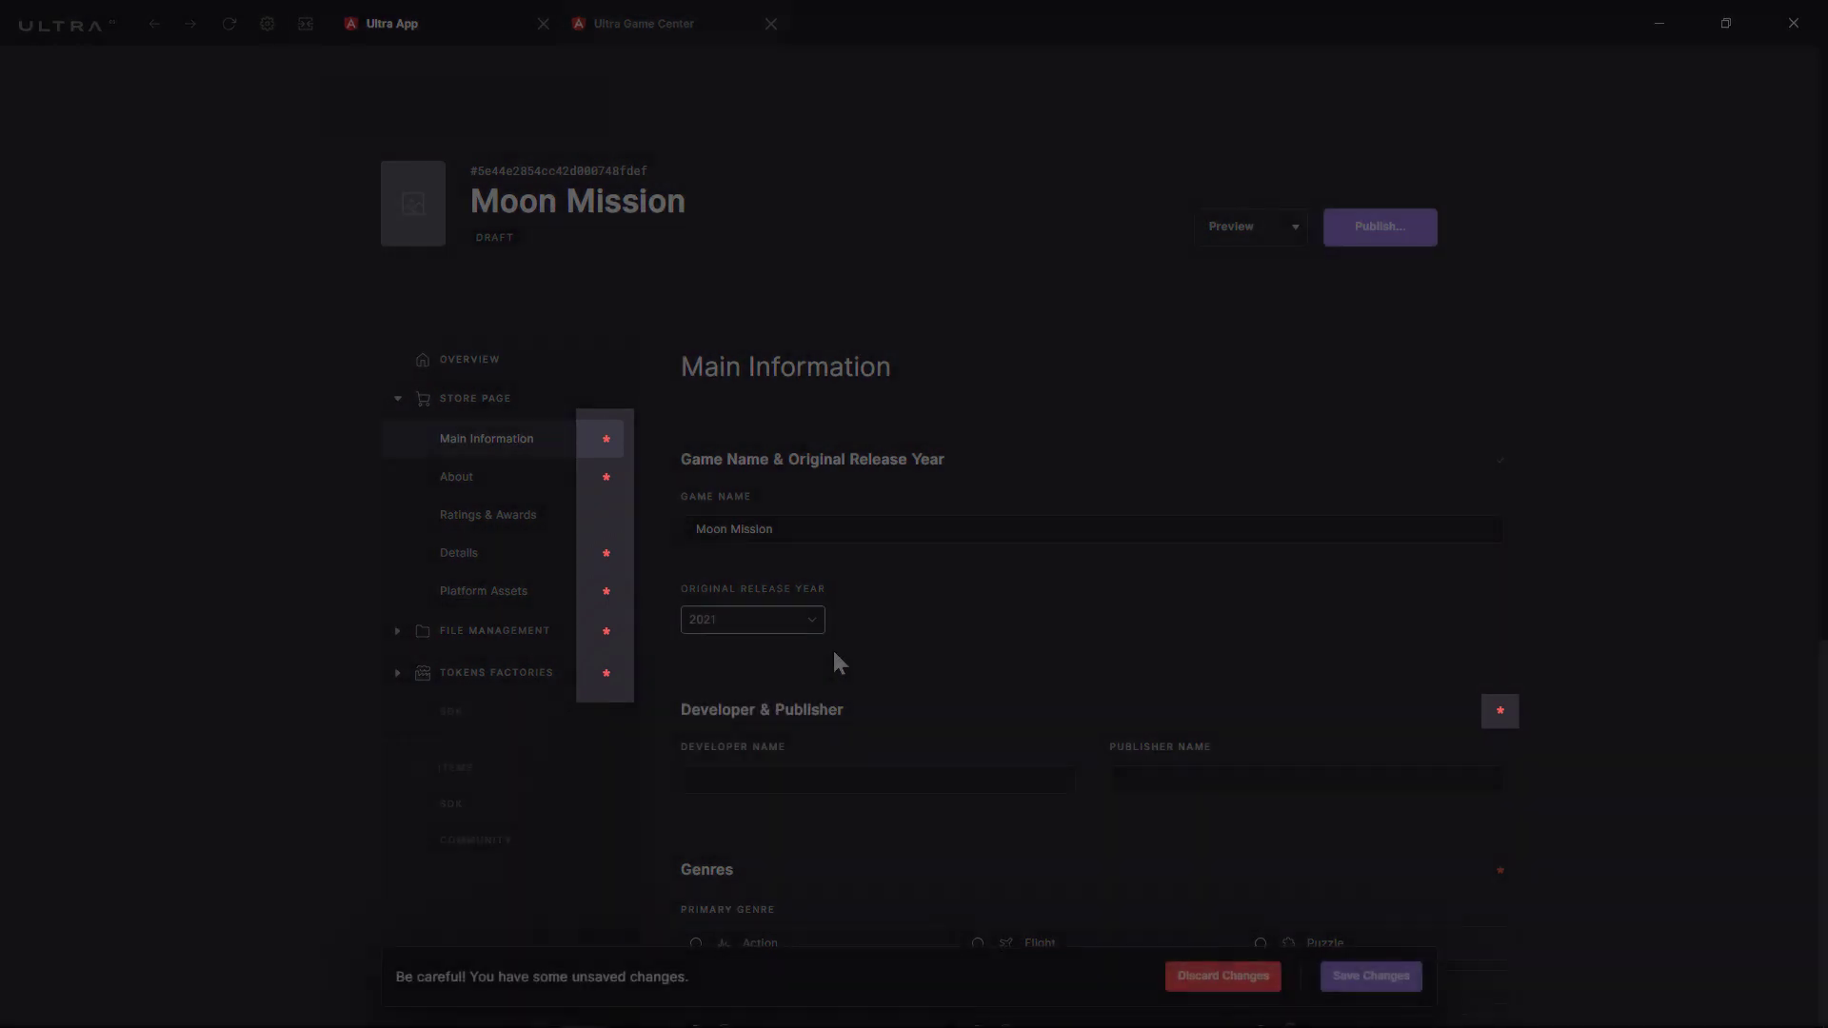
pyautogui.scroll(-1, 865, 640)
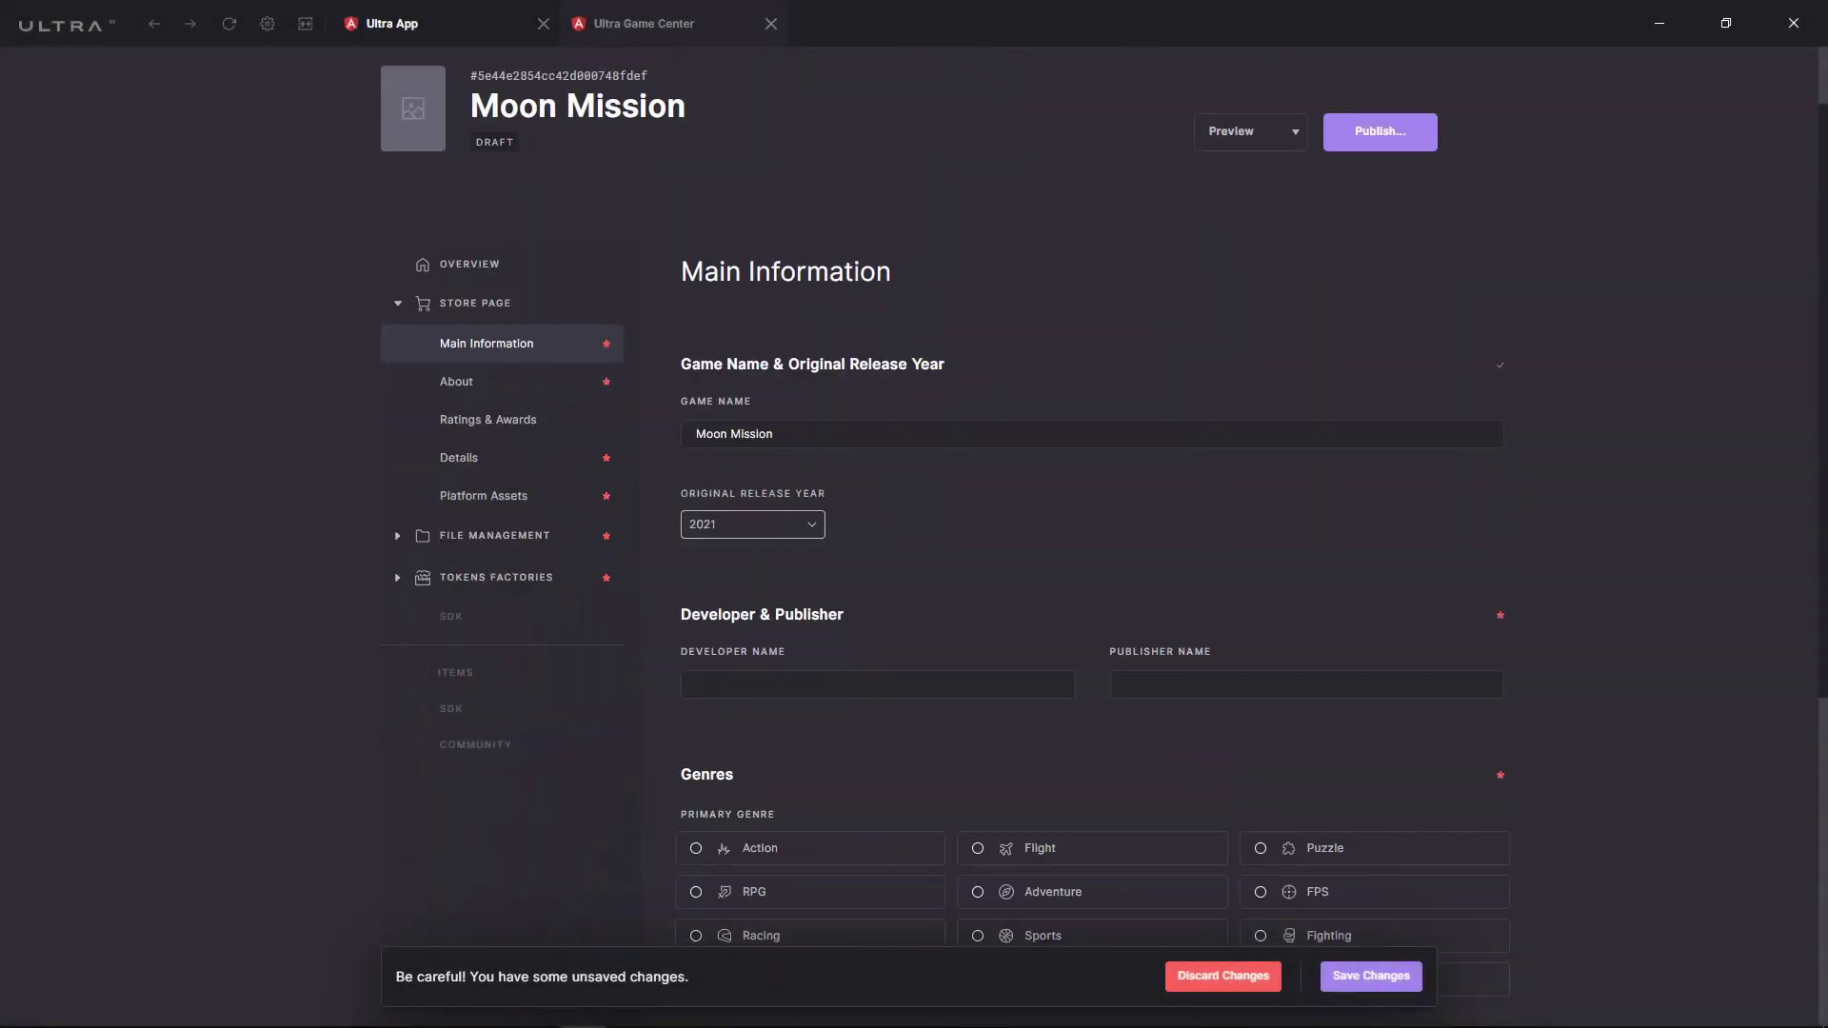
pyautogui.click(876, 685)
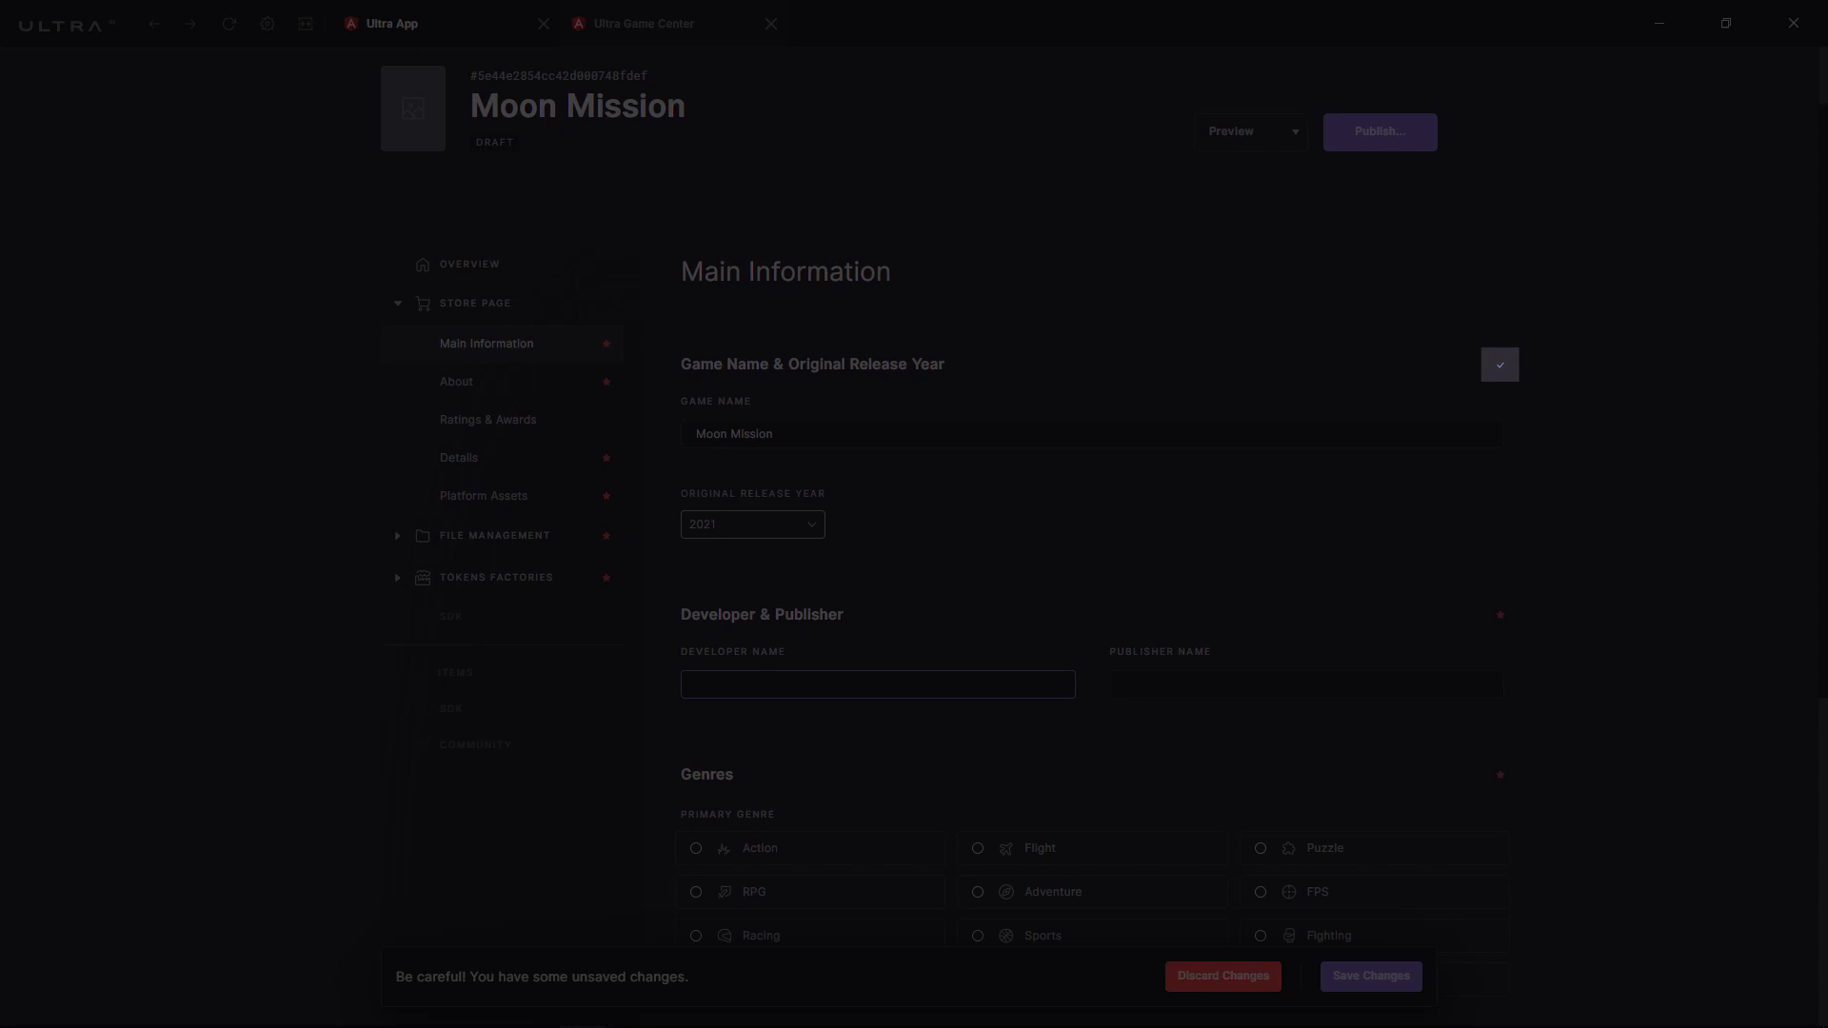
pyautogui.write('Ultra')
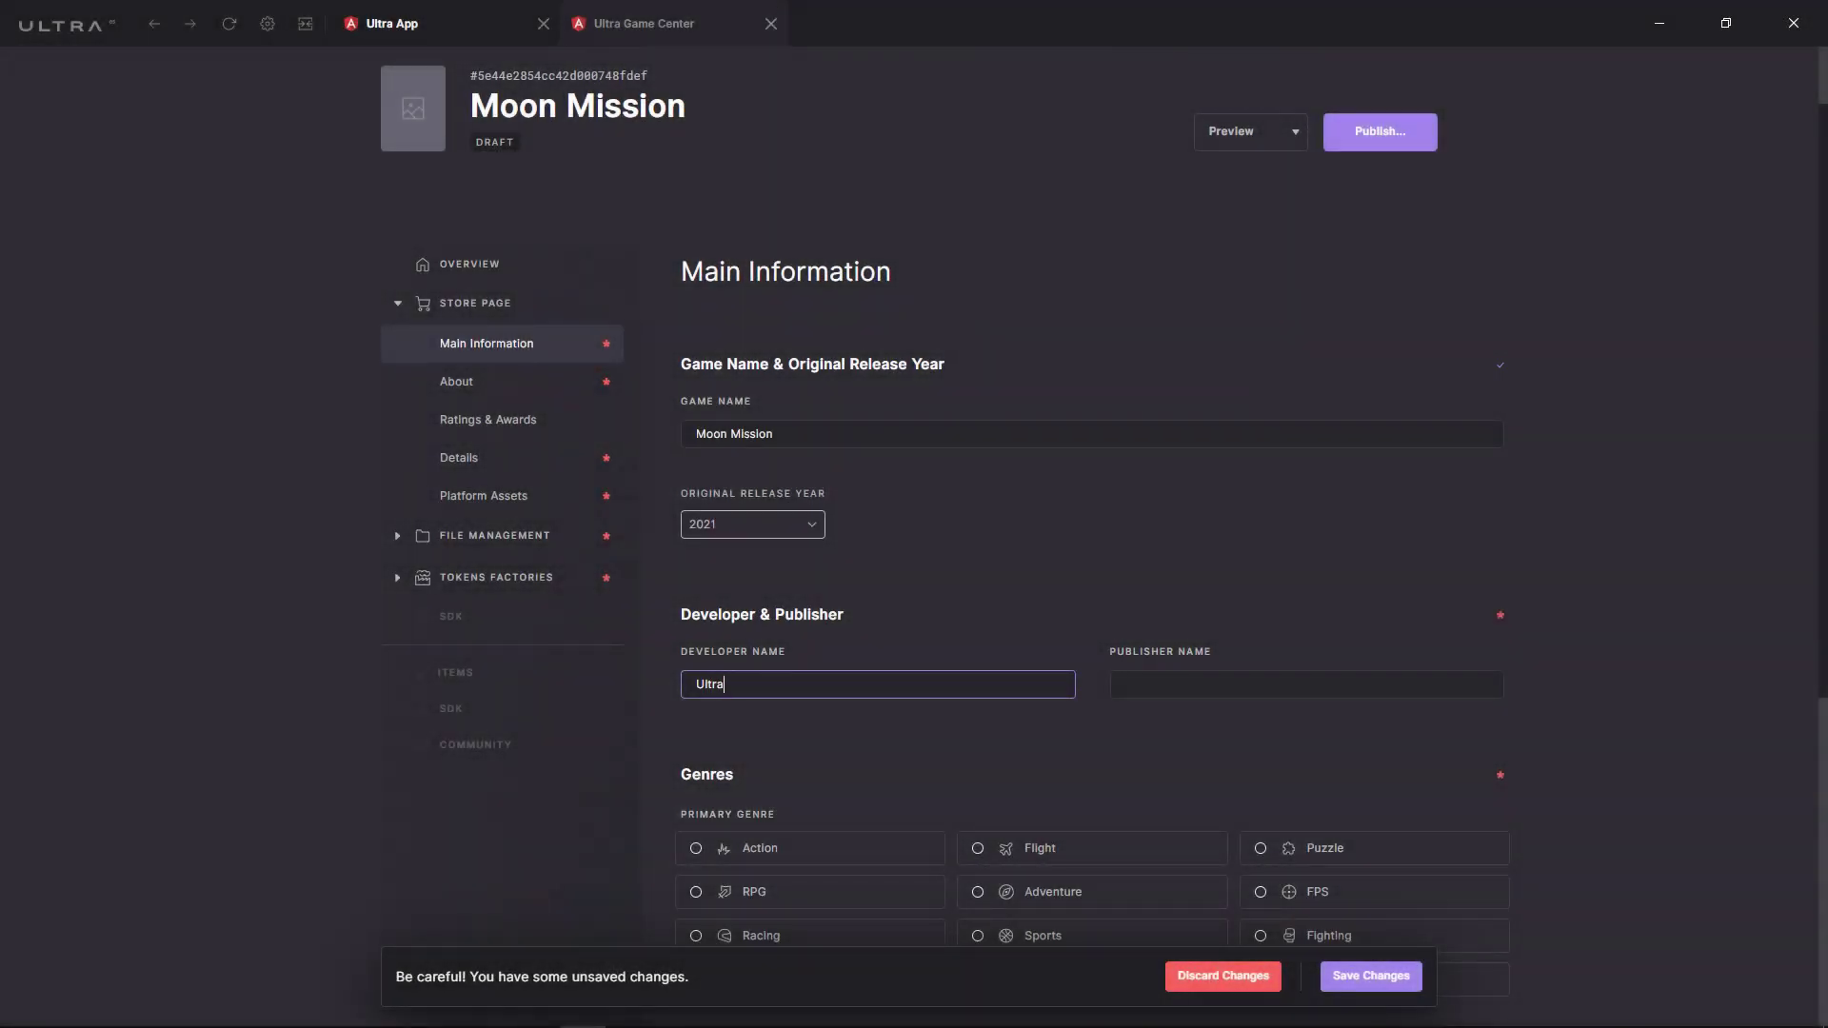
pyautogui.click(1306, 685)
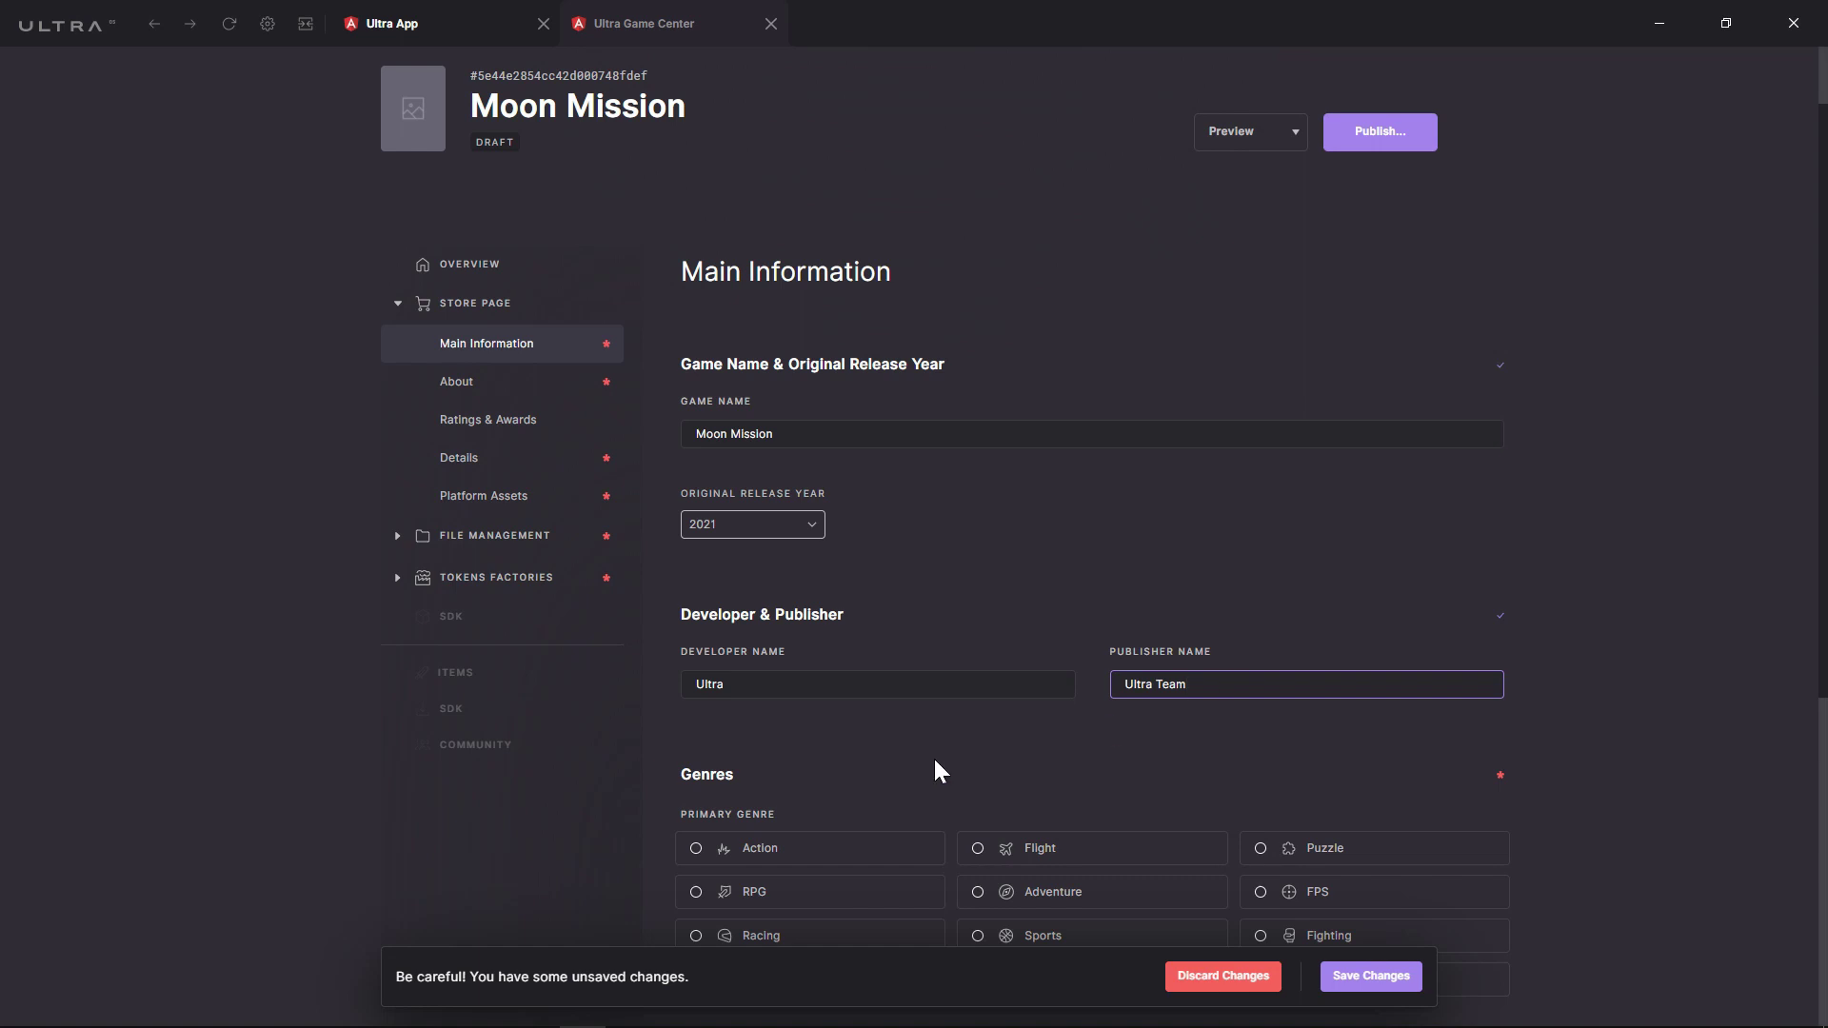
# Set the primary genre to Action and the secondary genre to Adventure.
pyautogui.scroll(-2, 935, 762)
pyautogui.click(1057, 703)
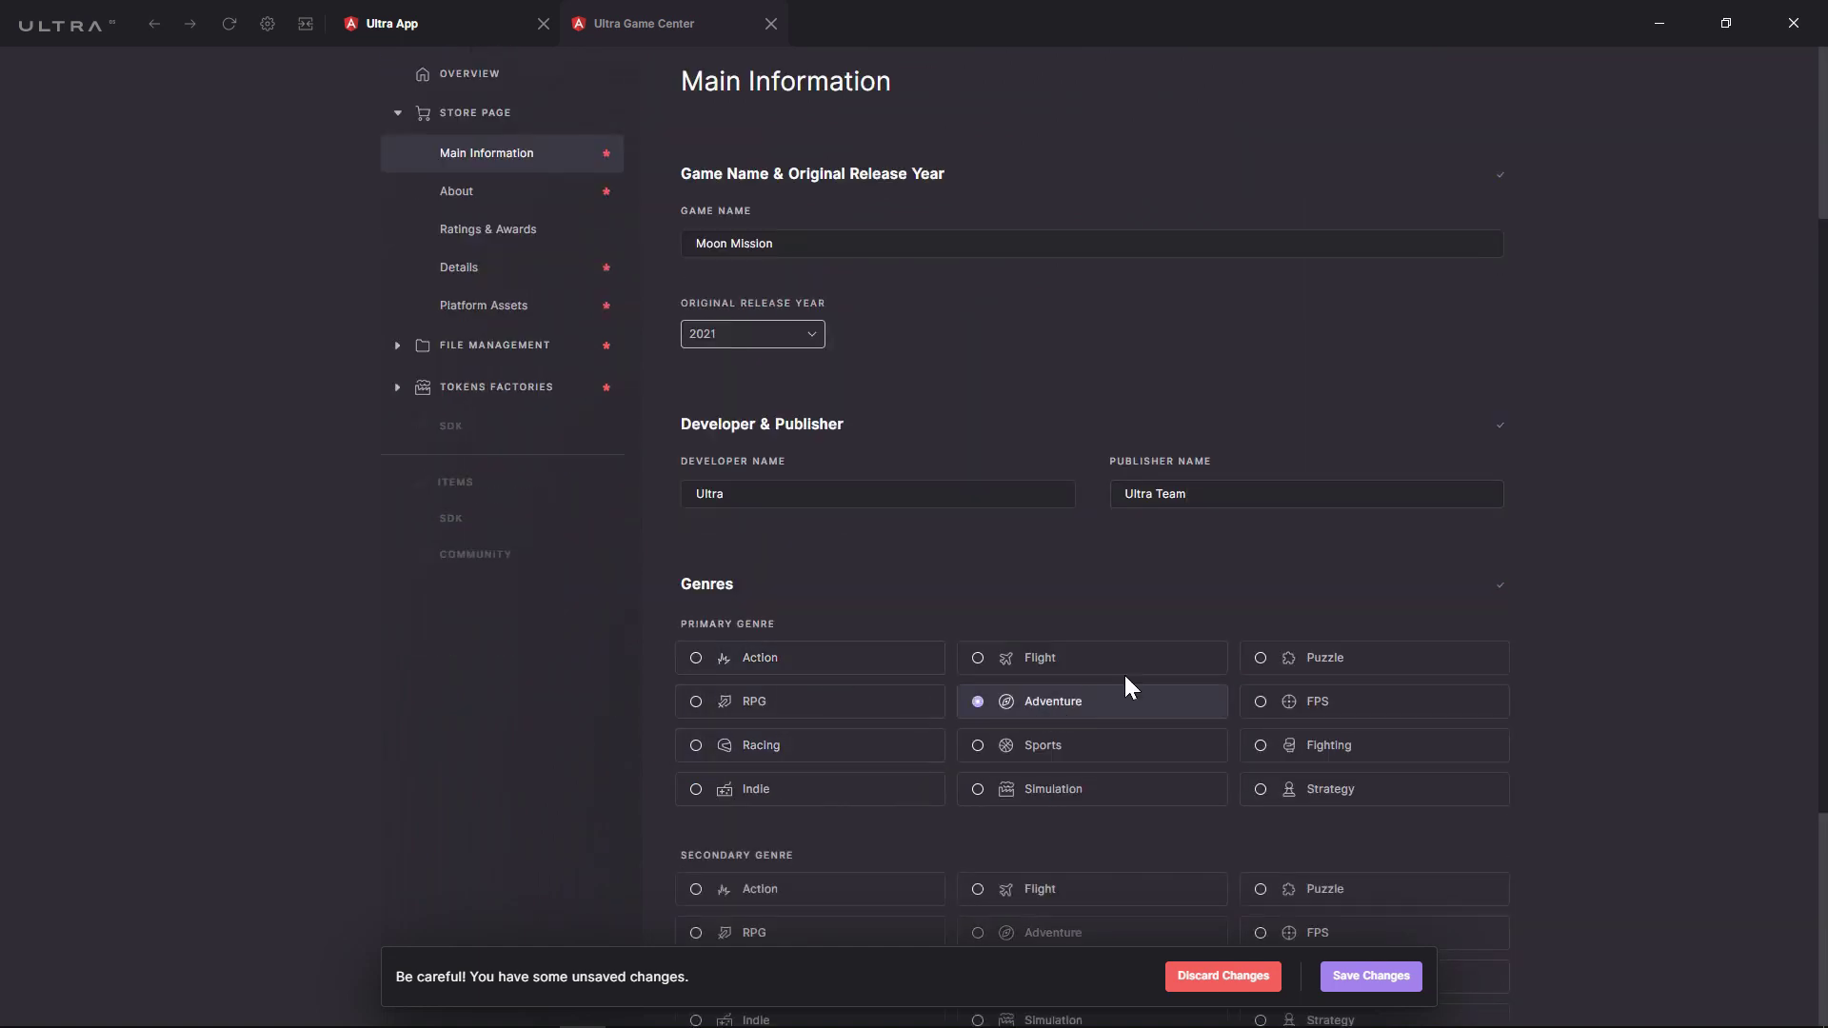
pyautogui.scroll(-3, 1532, 597)
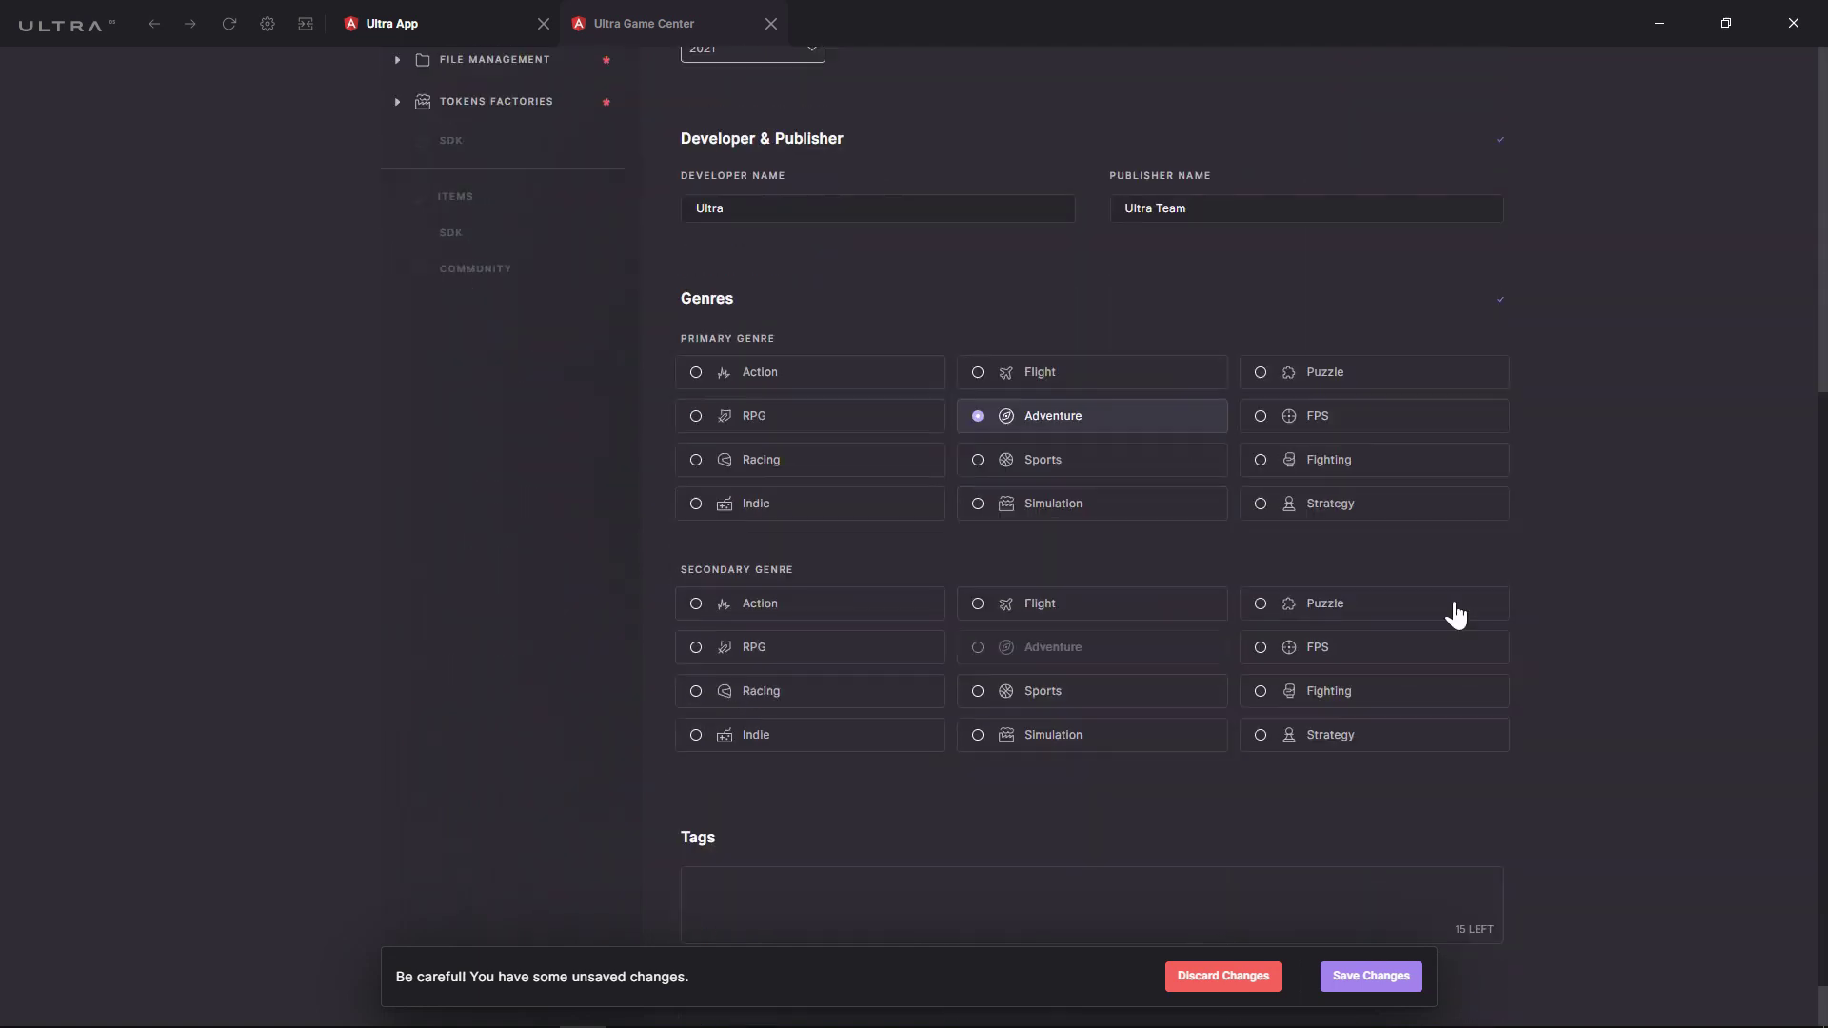
pyautogui.click(757, 370)
pyautogui.click(1055, 647)
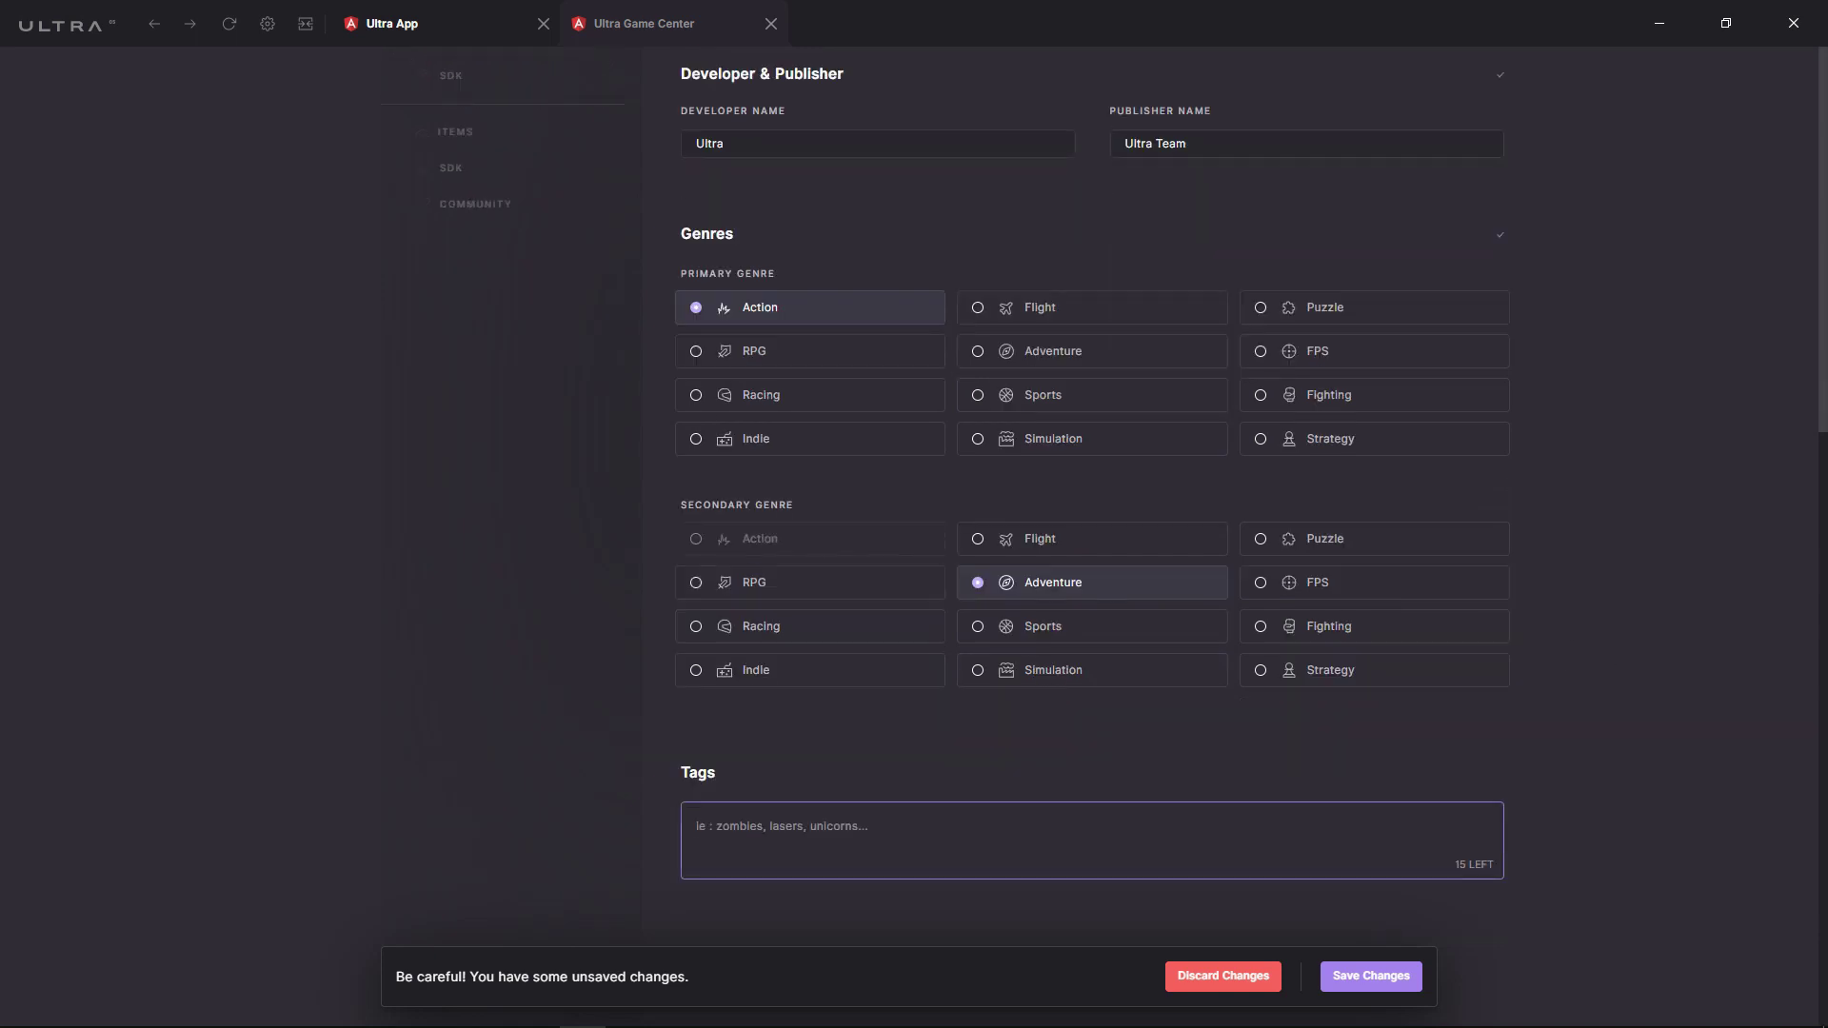
# Add tags Decentralized, Game, Ultra, Platform, NFT and Enabled, then save the main information.
pyautogui.write('Decentralized')
pyautogui.press('Return')
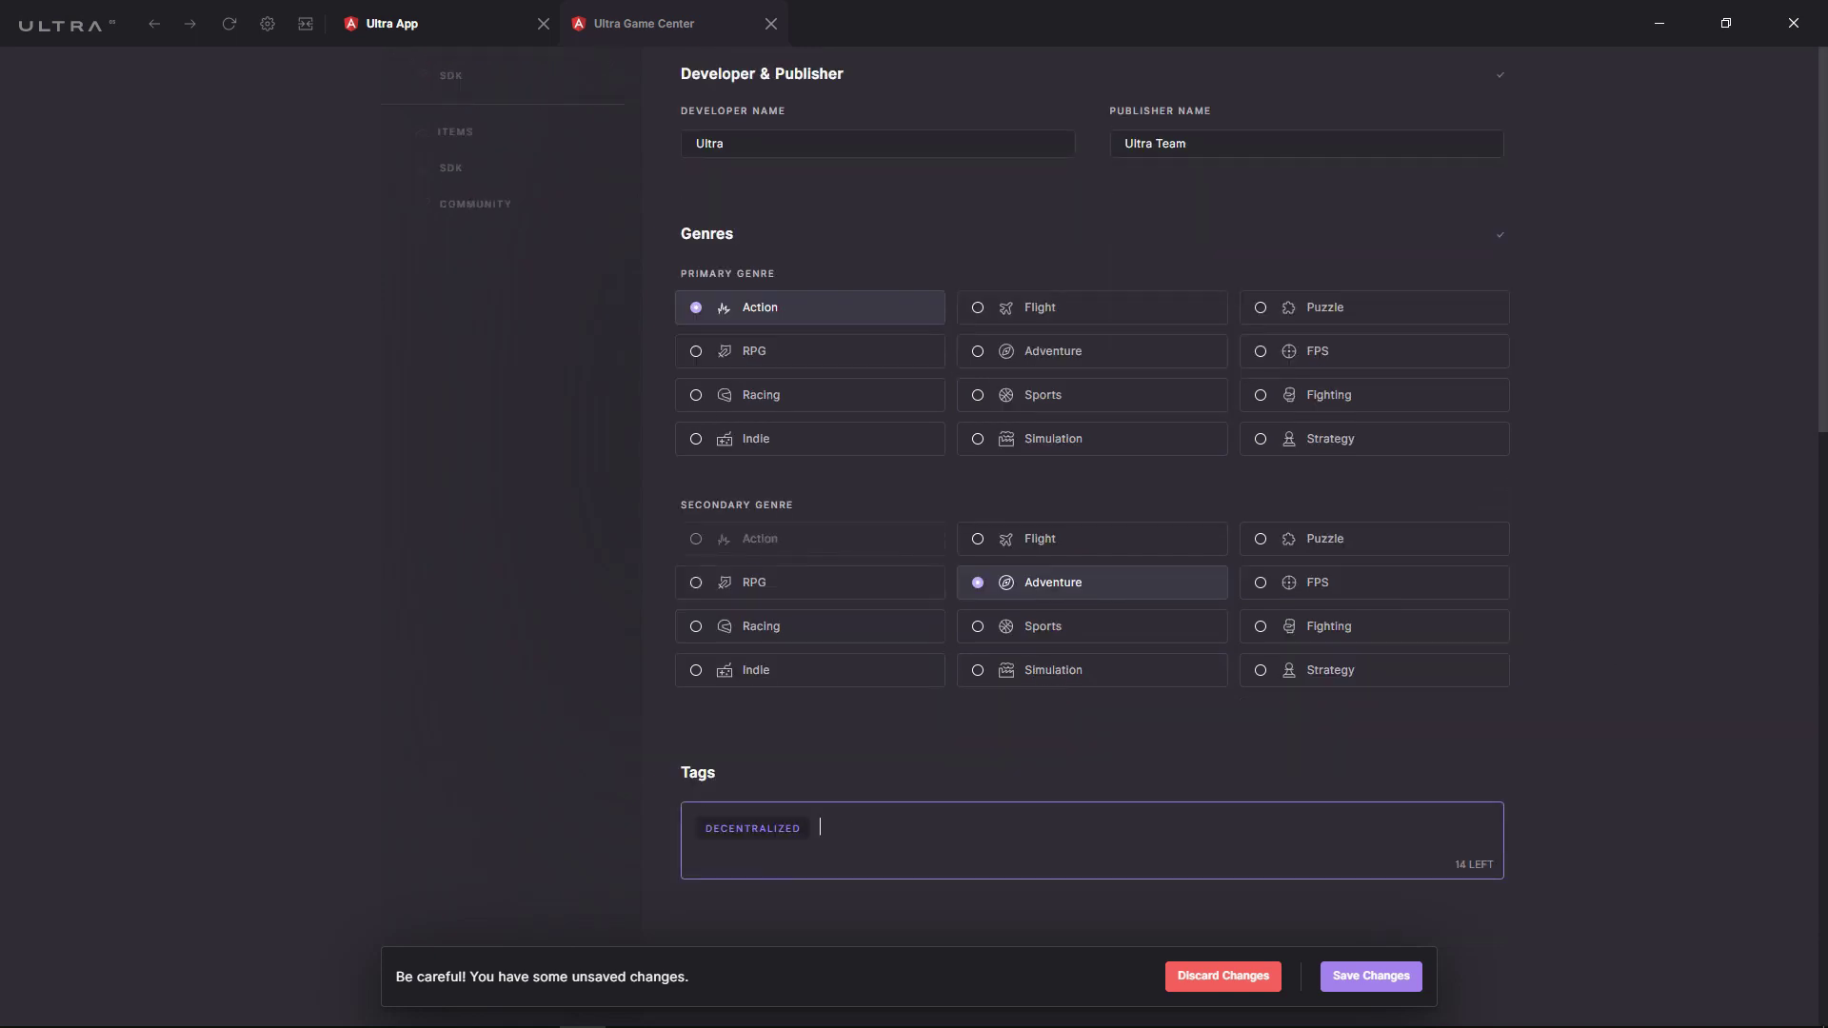
pyautogui.write('Game')
pyautogui.press('Return')
pyautogui.write('Ultra')
pyautogui.press('Return')
pyautogui.write('Platform')
pyautogui.press('Return')
pyautogui.write('NF')
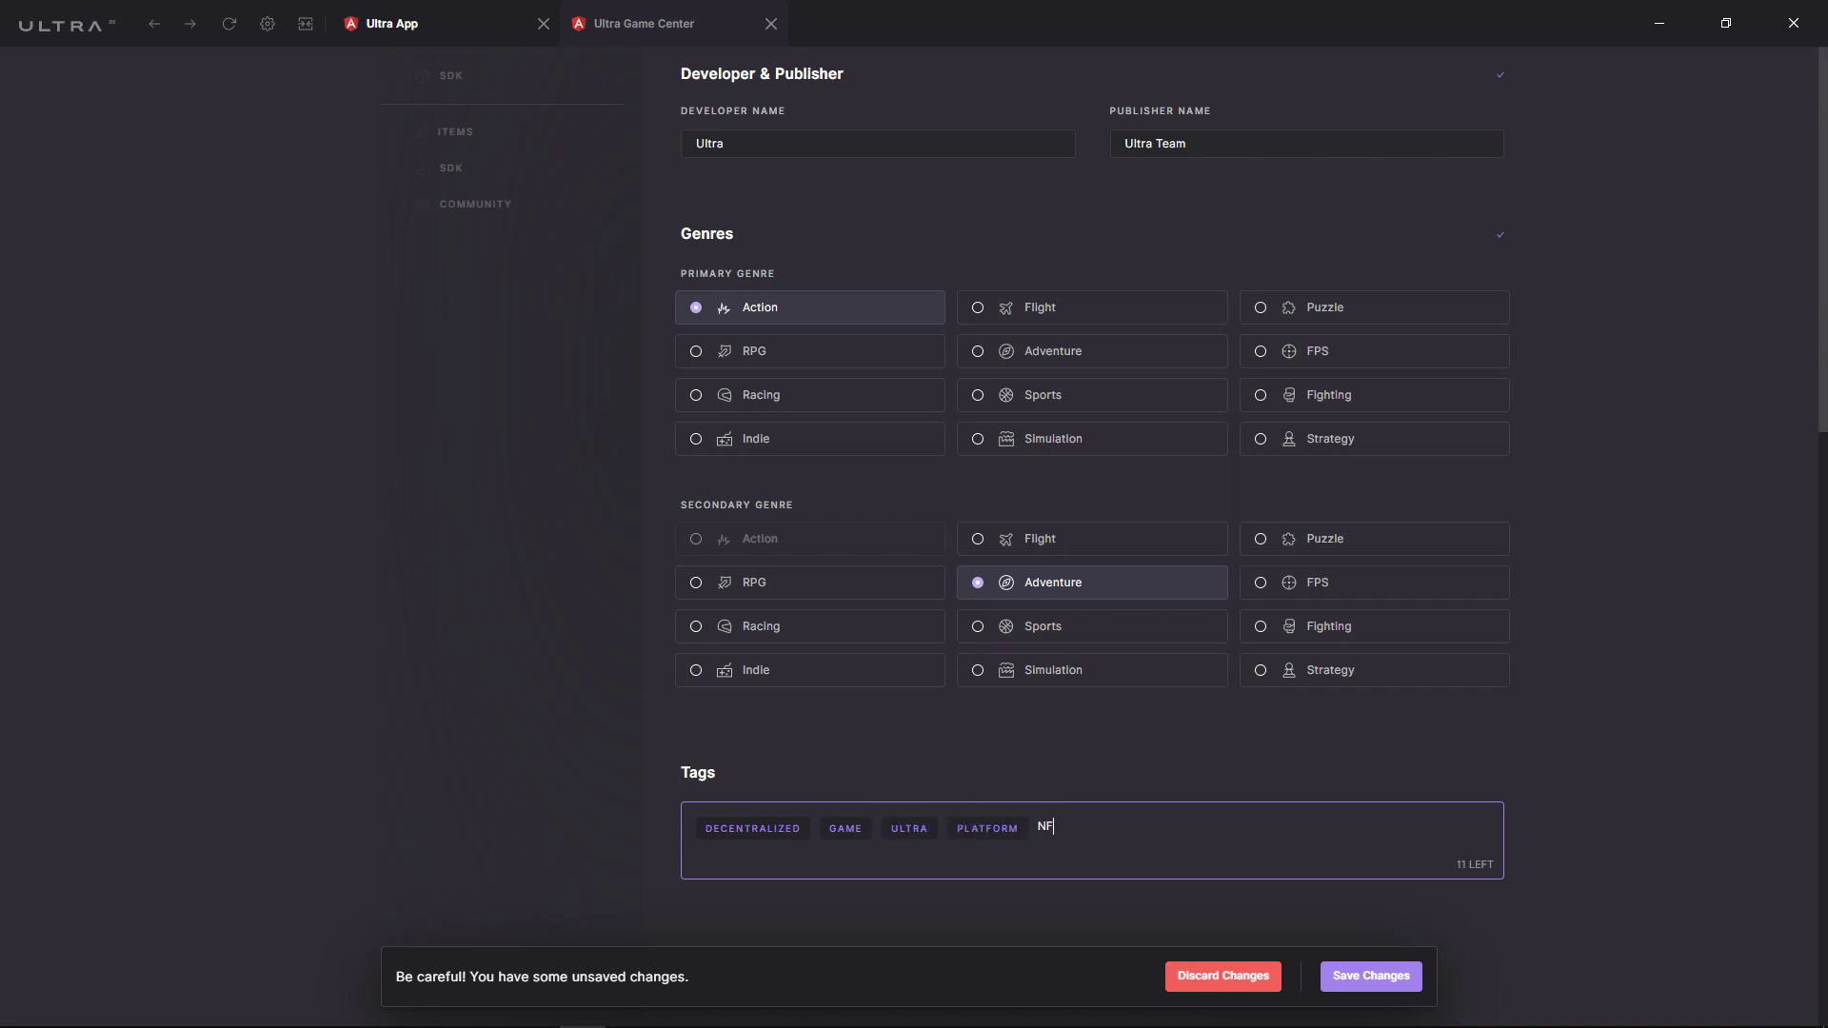
pyautogui.write('T')
pyautogui.press('Return')
pyautogui.write('Enabled')
pyautogui.press('Return')
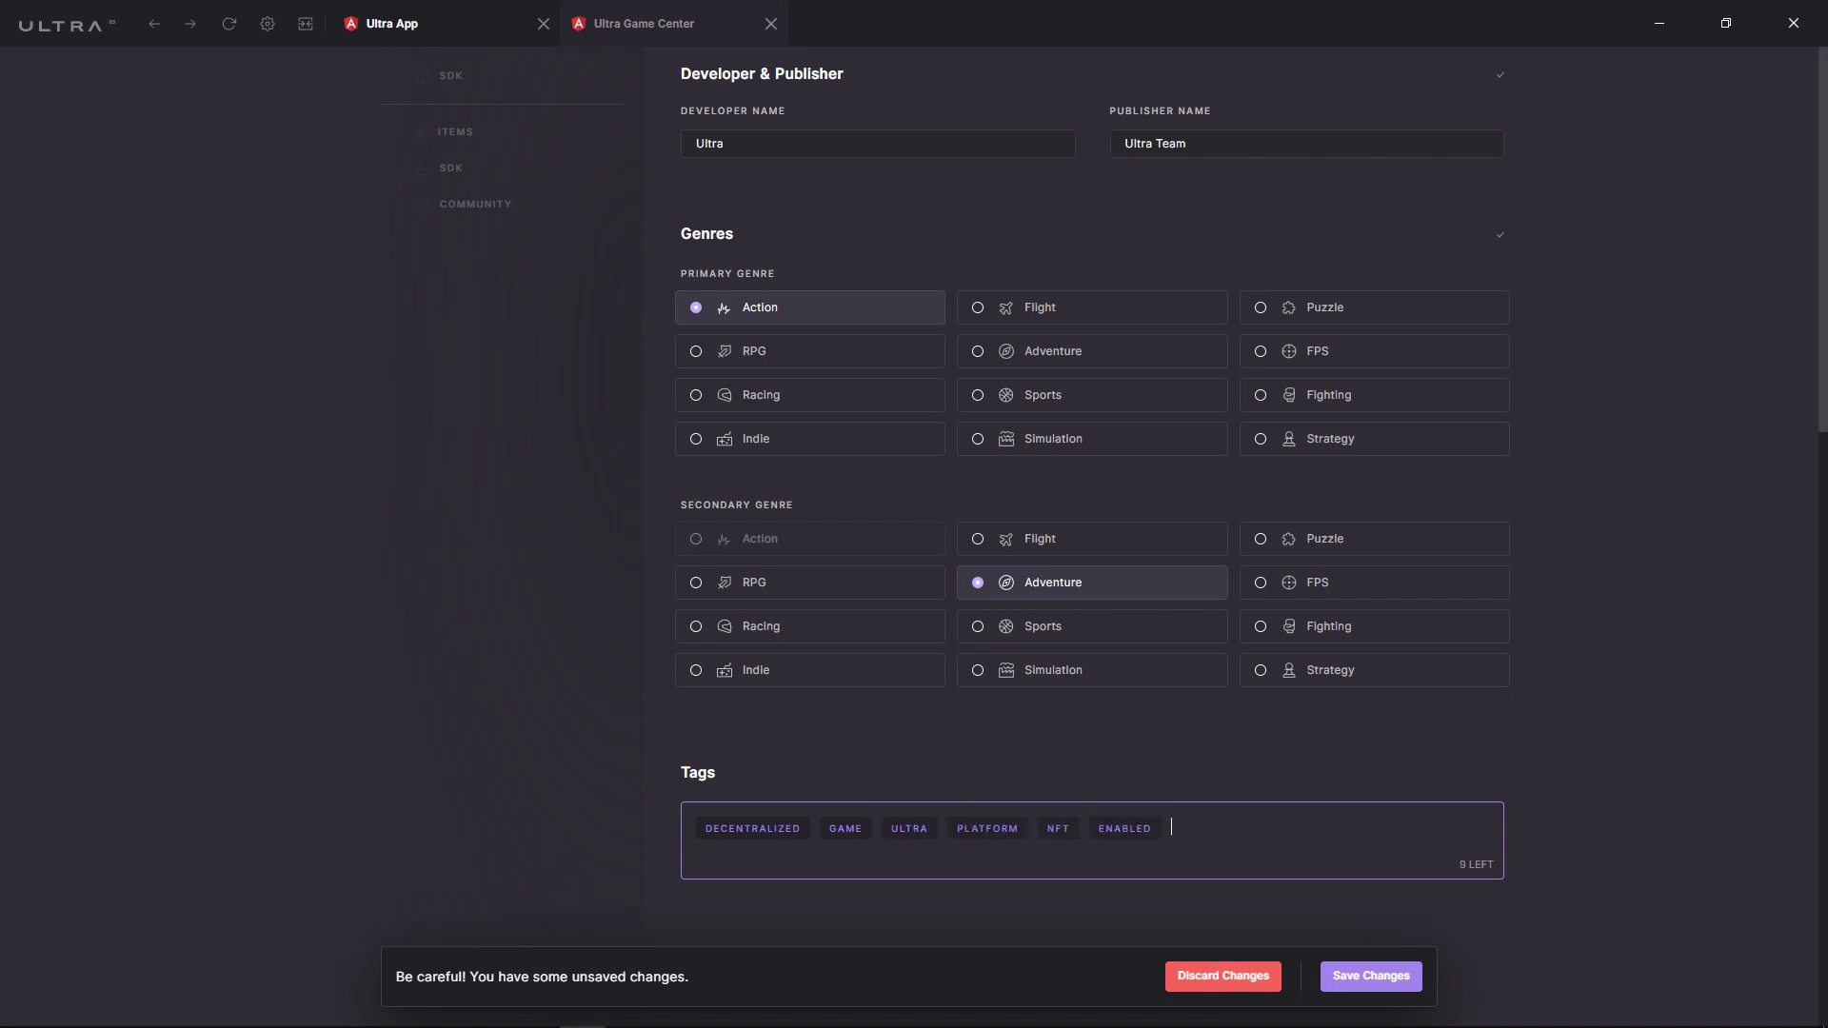
pyautogui.click(1376, 990)
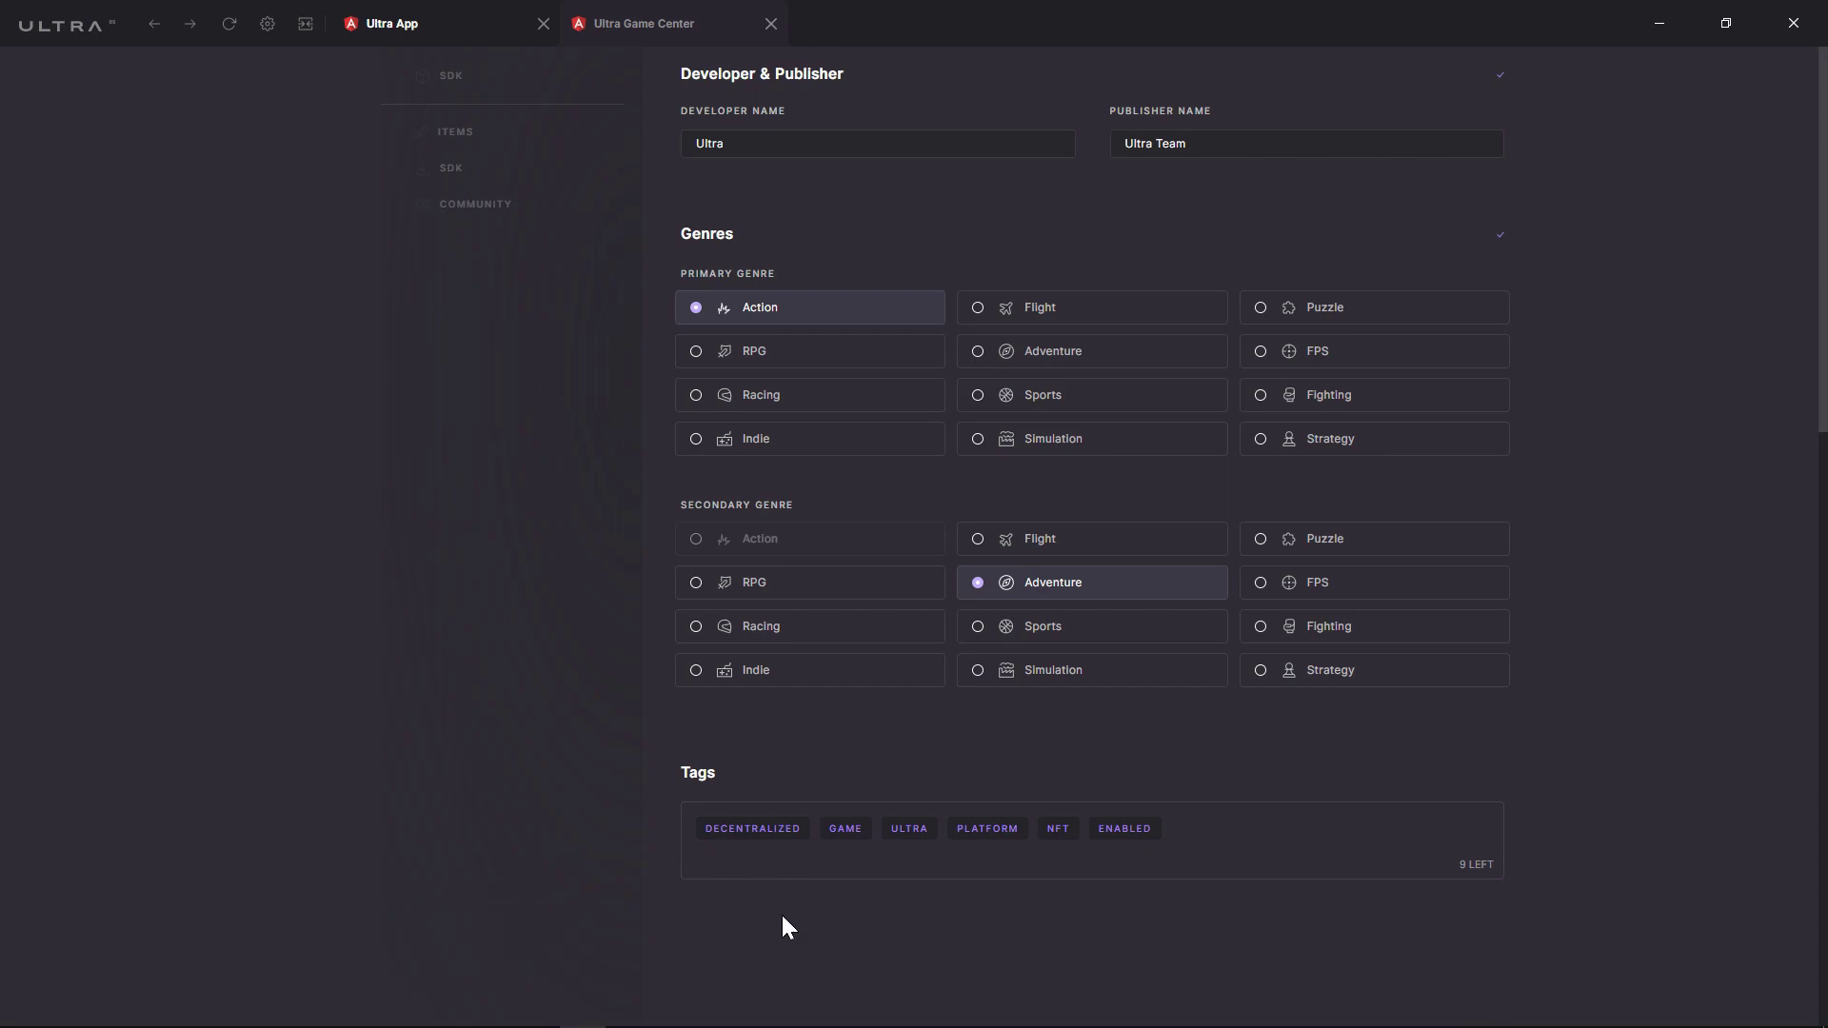
# On the About page, paste the prepared tagline and short description.
pyautogui.scroll(6, 469, 723)
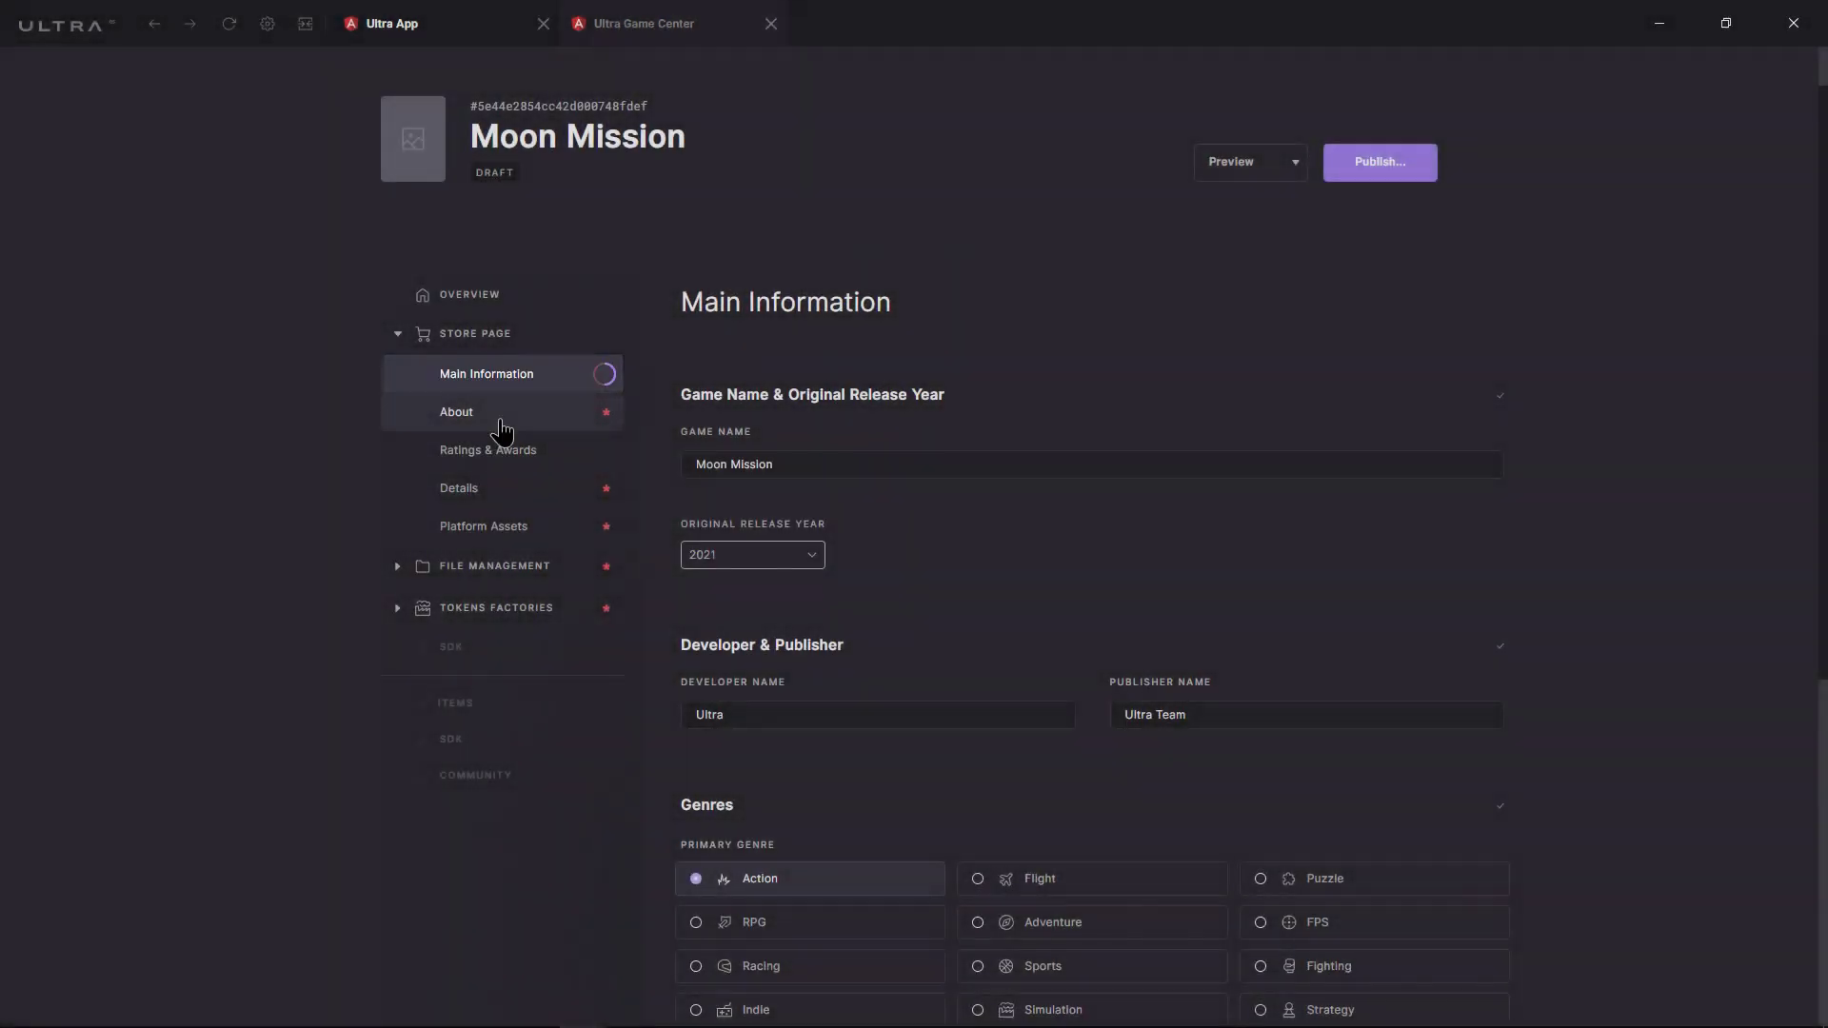
pyautogui.click(502, 426)
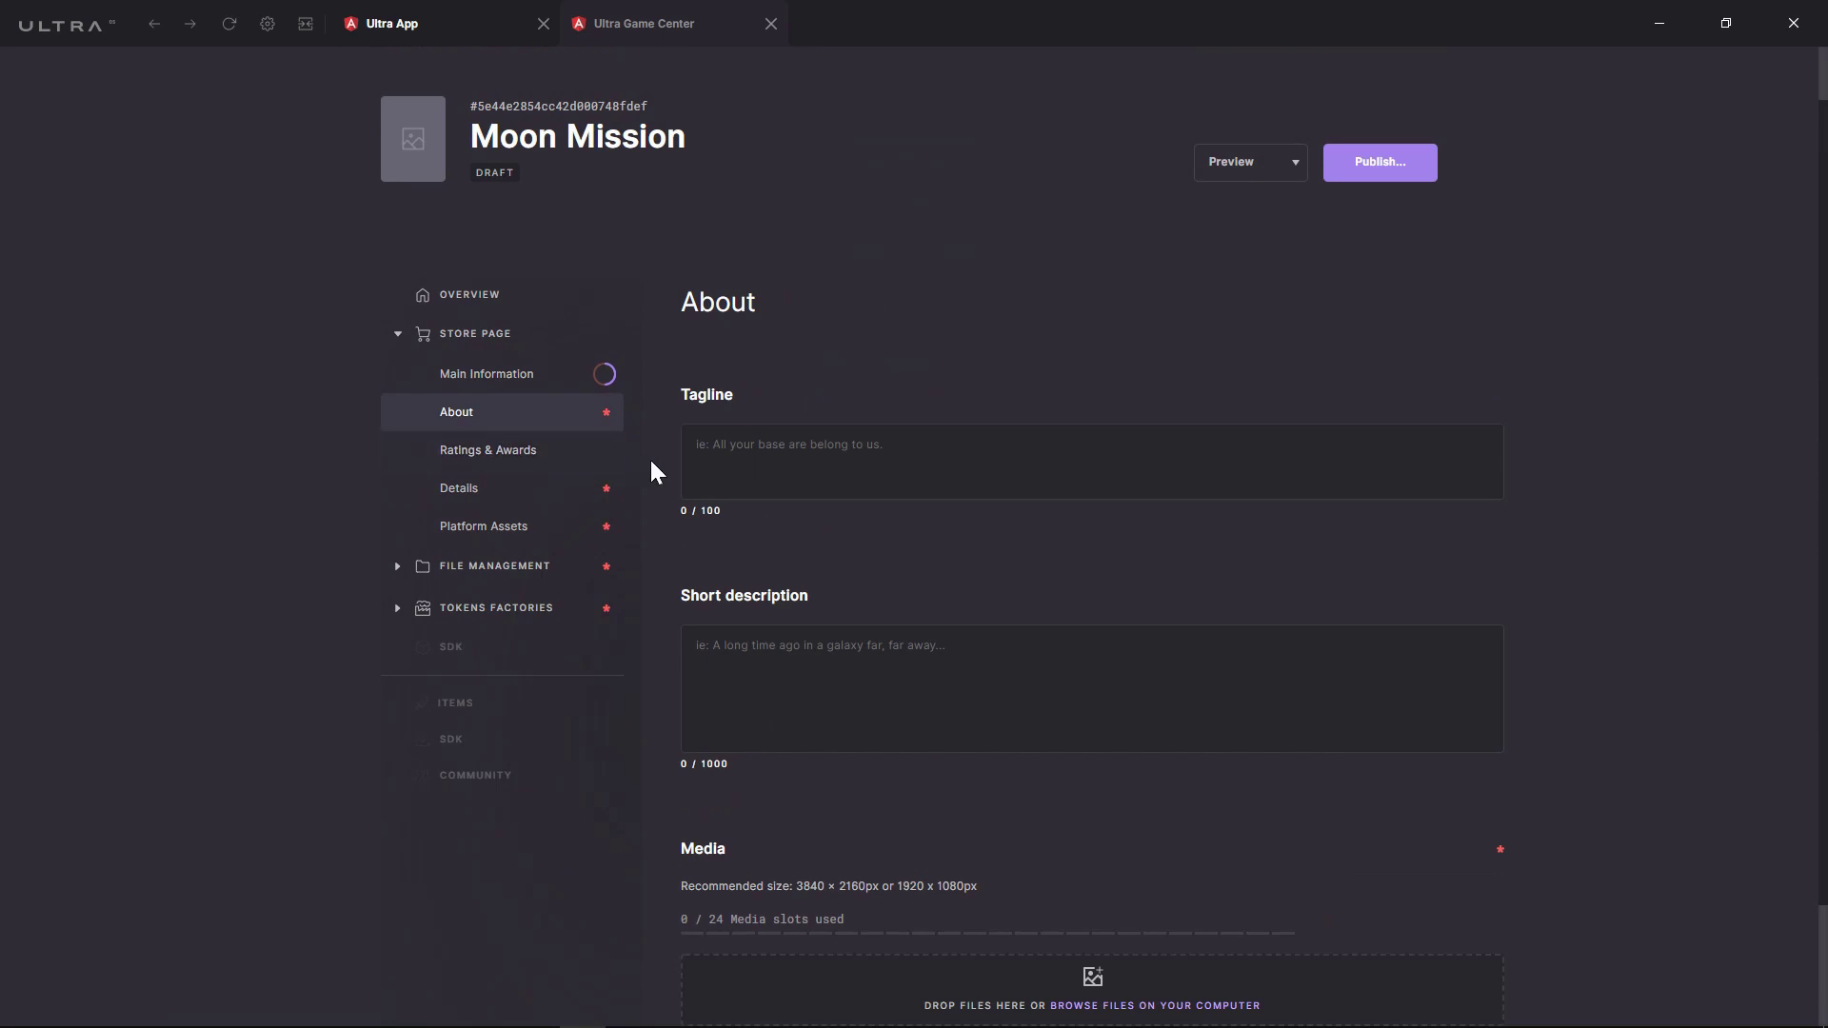
pyautogui.write('When a team of passionate gamers build a fairer world for everyone.')
pyautogui.press('Tab')
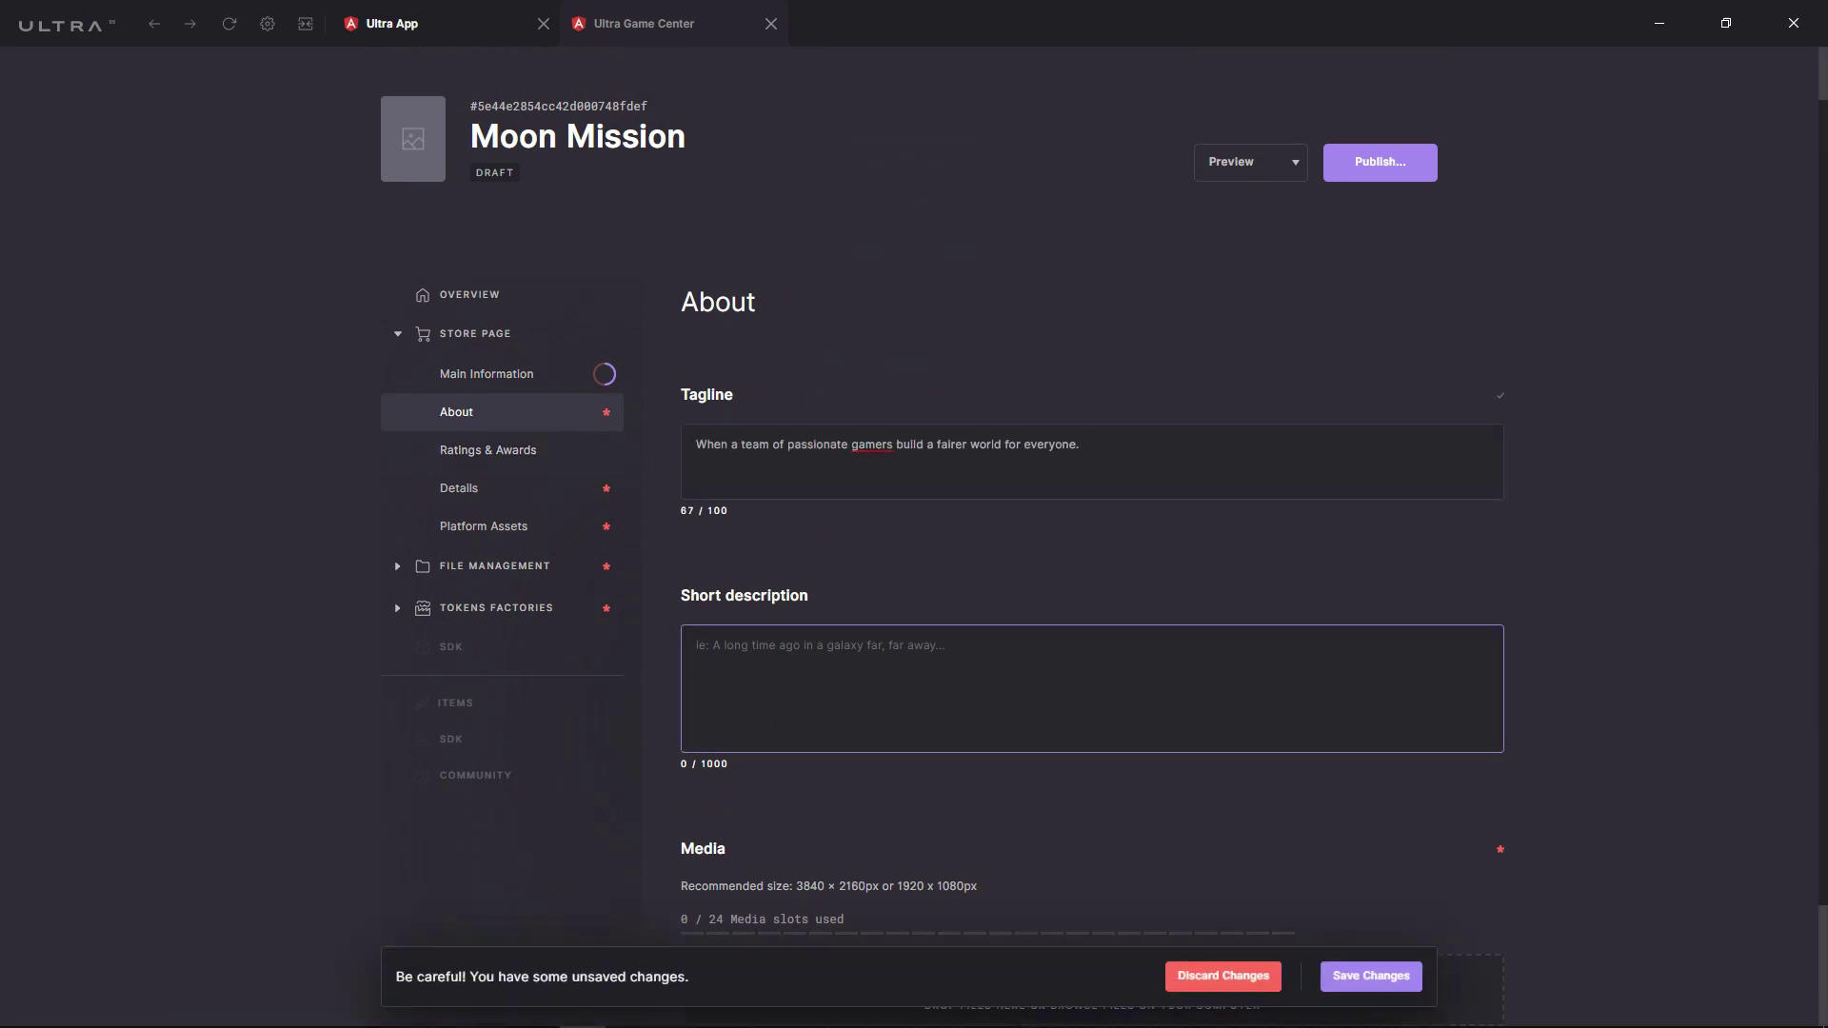
pyautogui.write('Play as a gamer, a game developer or an influencer who wants to live their passion while discovering the infinite possibilities of Blockchain. Walk the meanders of the decentralized application and conquest the moon with your non-fungible sword.')
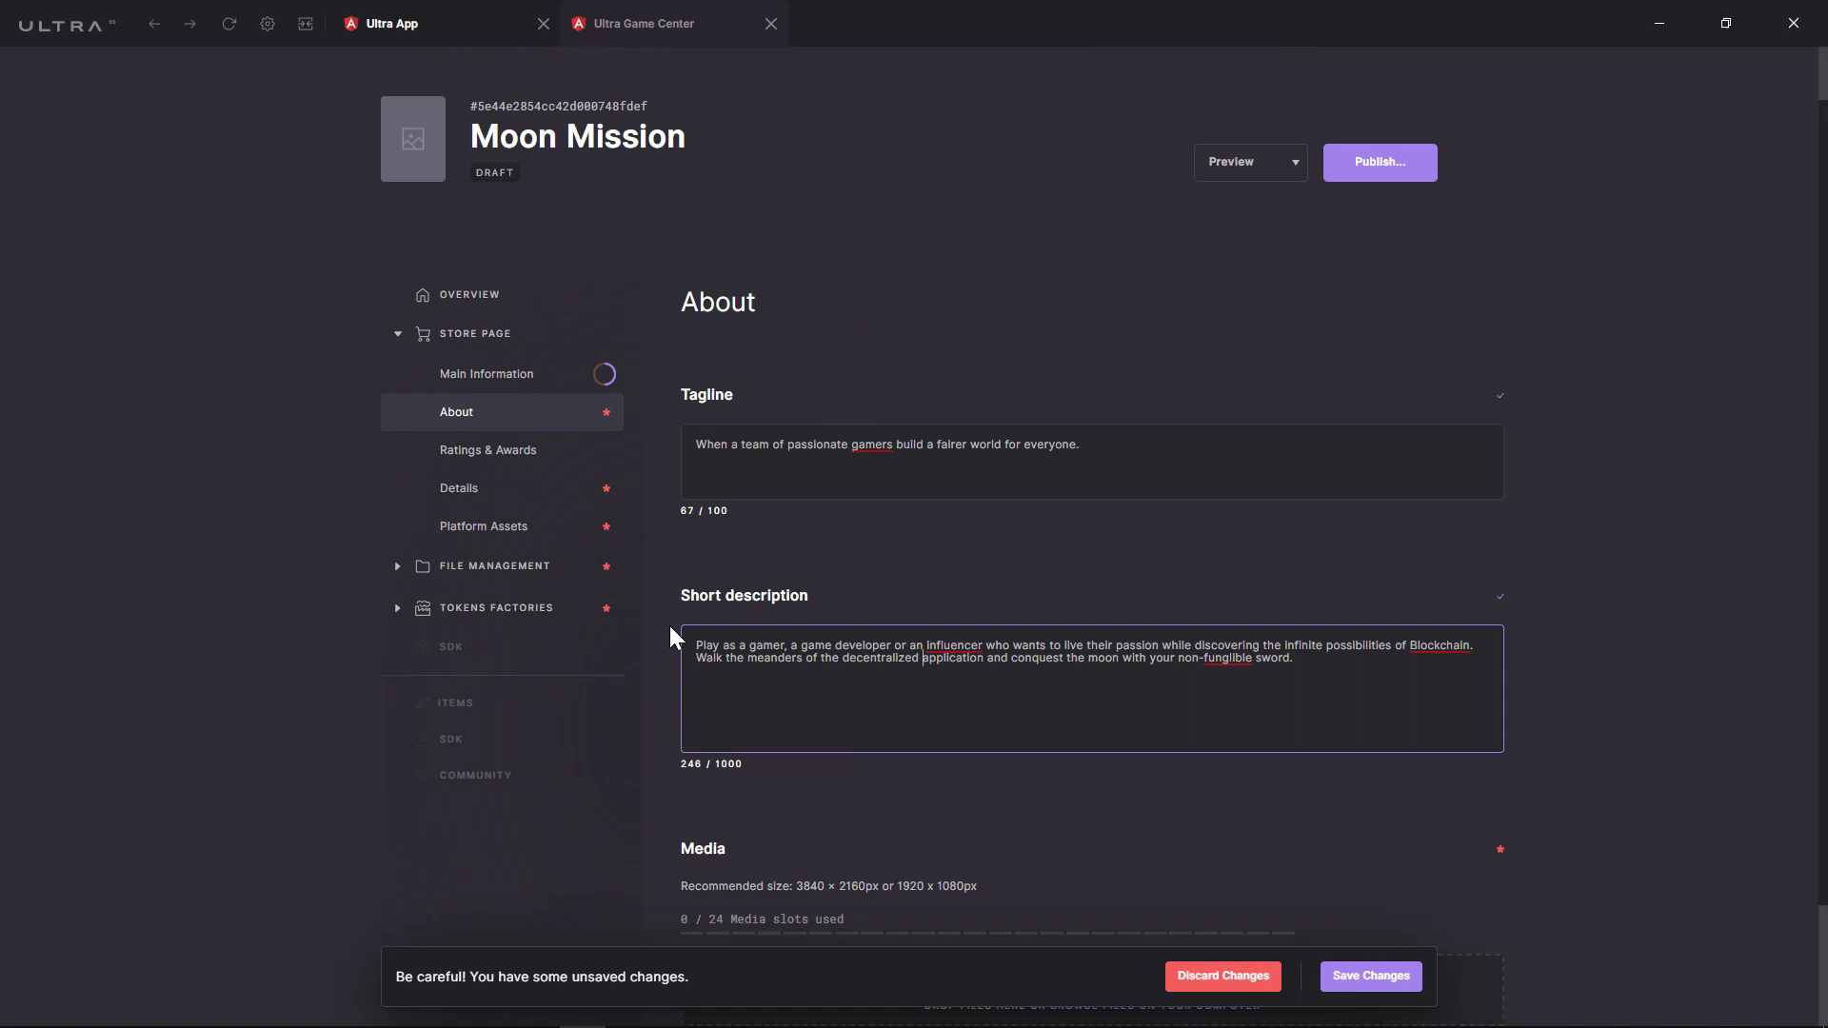
pyautogui.scroll(-2, 666, 636)
# Upload the Media 1, Media 2 and Media 3 images to the media gallery.
pyautogui.click(1088, 832)
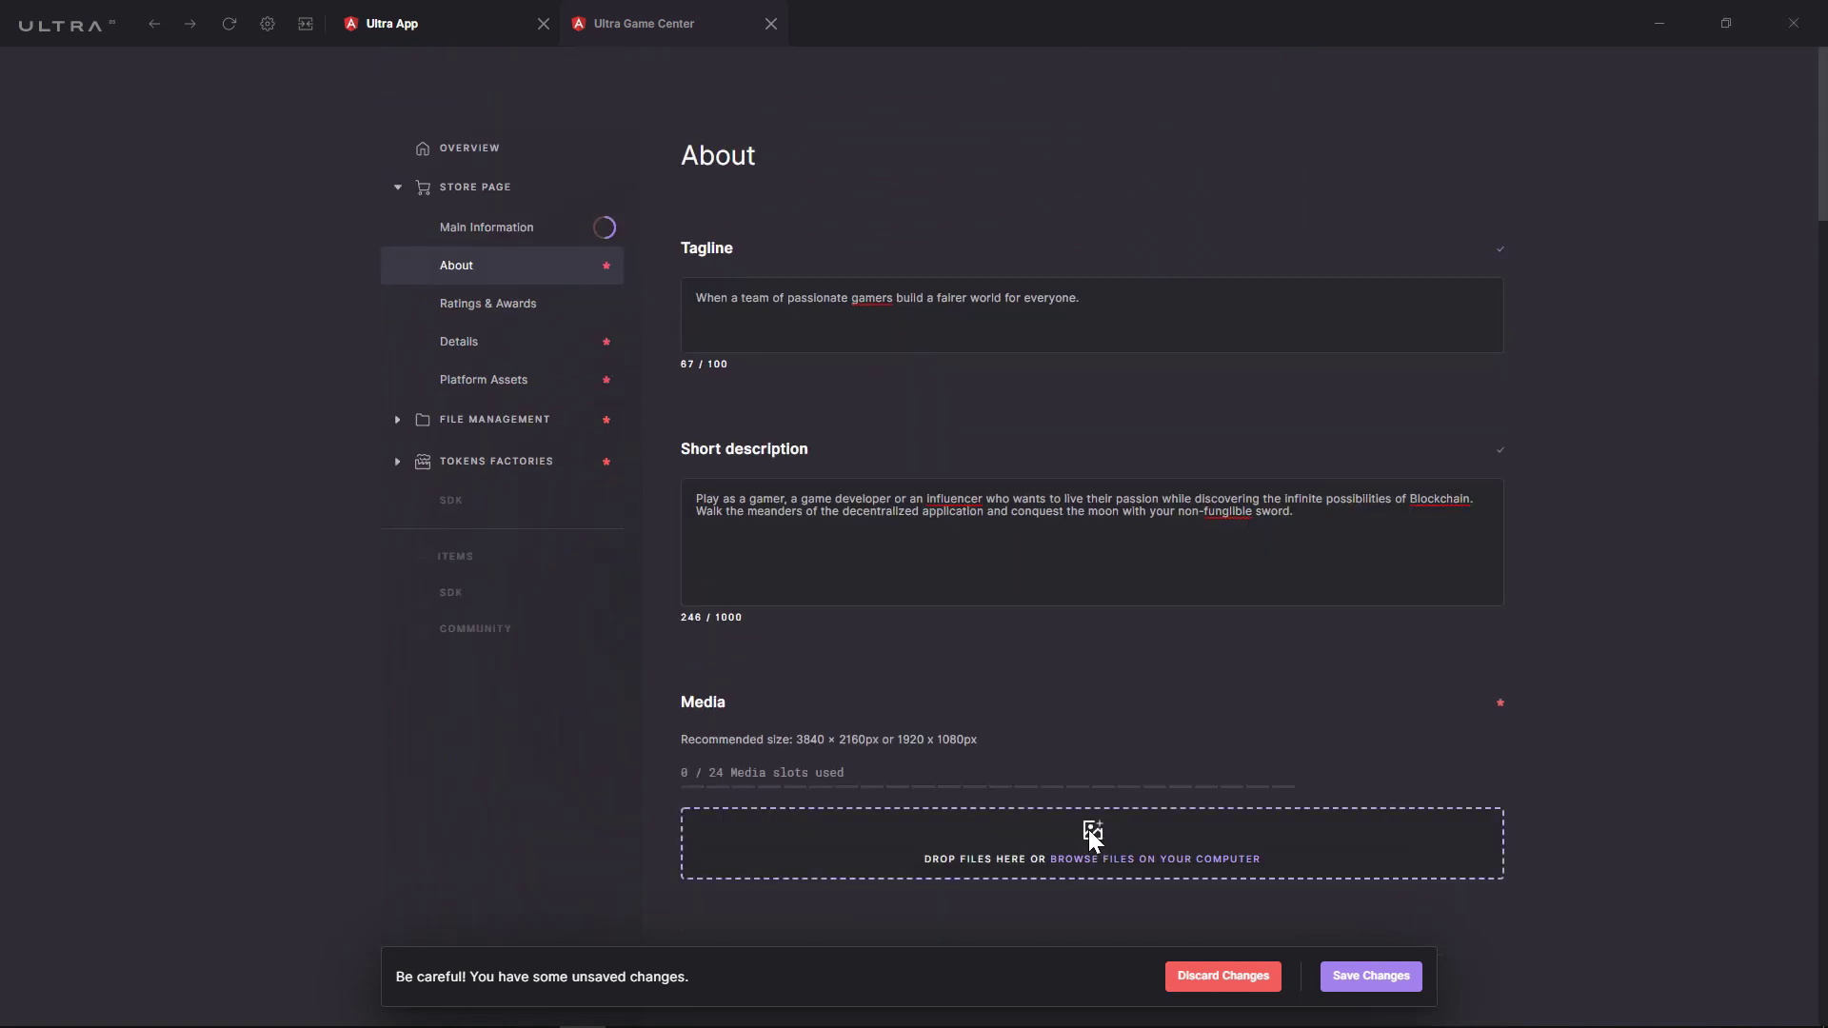
pyautogui.click(363, 254)
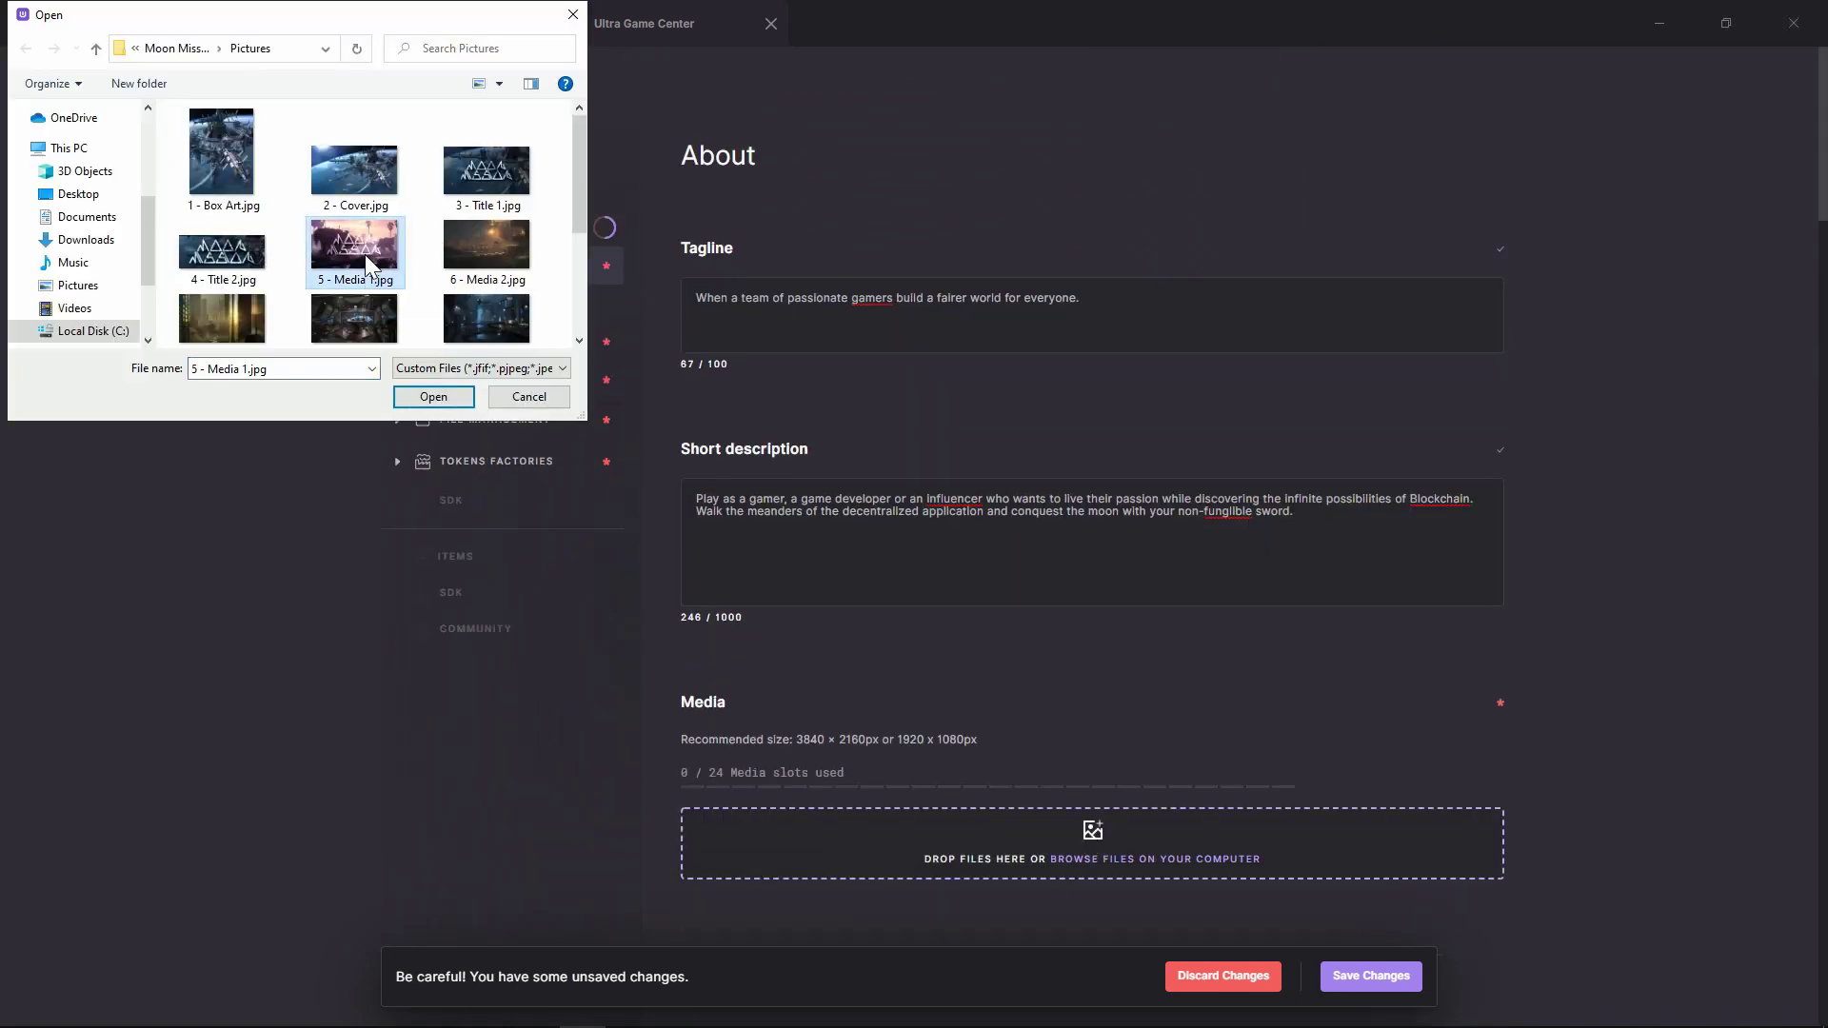
pyautogui.click(420, 400)
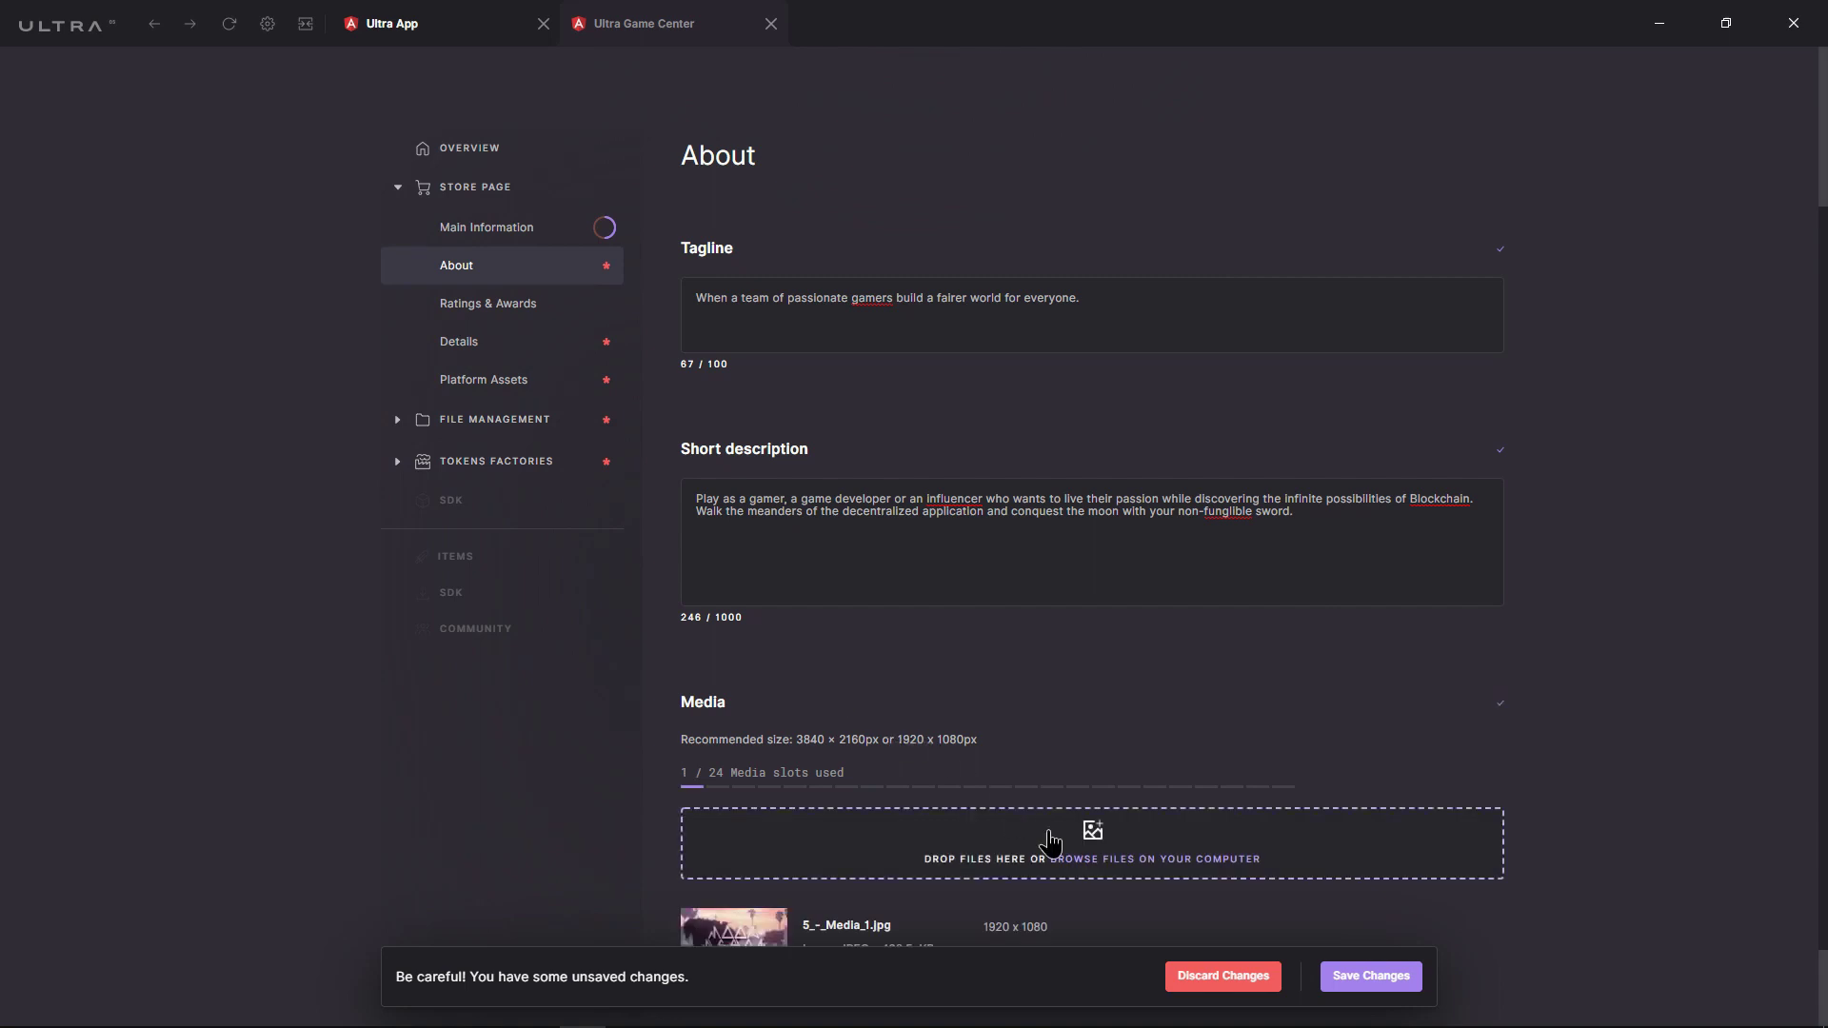
pyautogui.click(1053, 842)
pyautogui.click(487, 245)
pyautogui.click(433, 396)
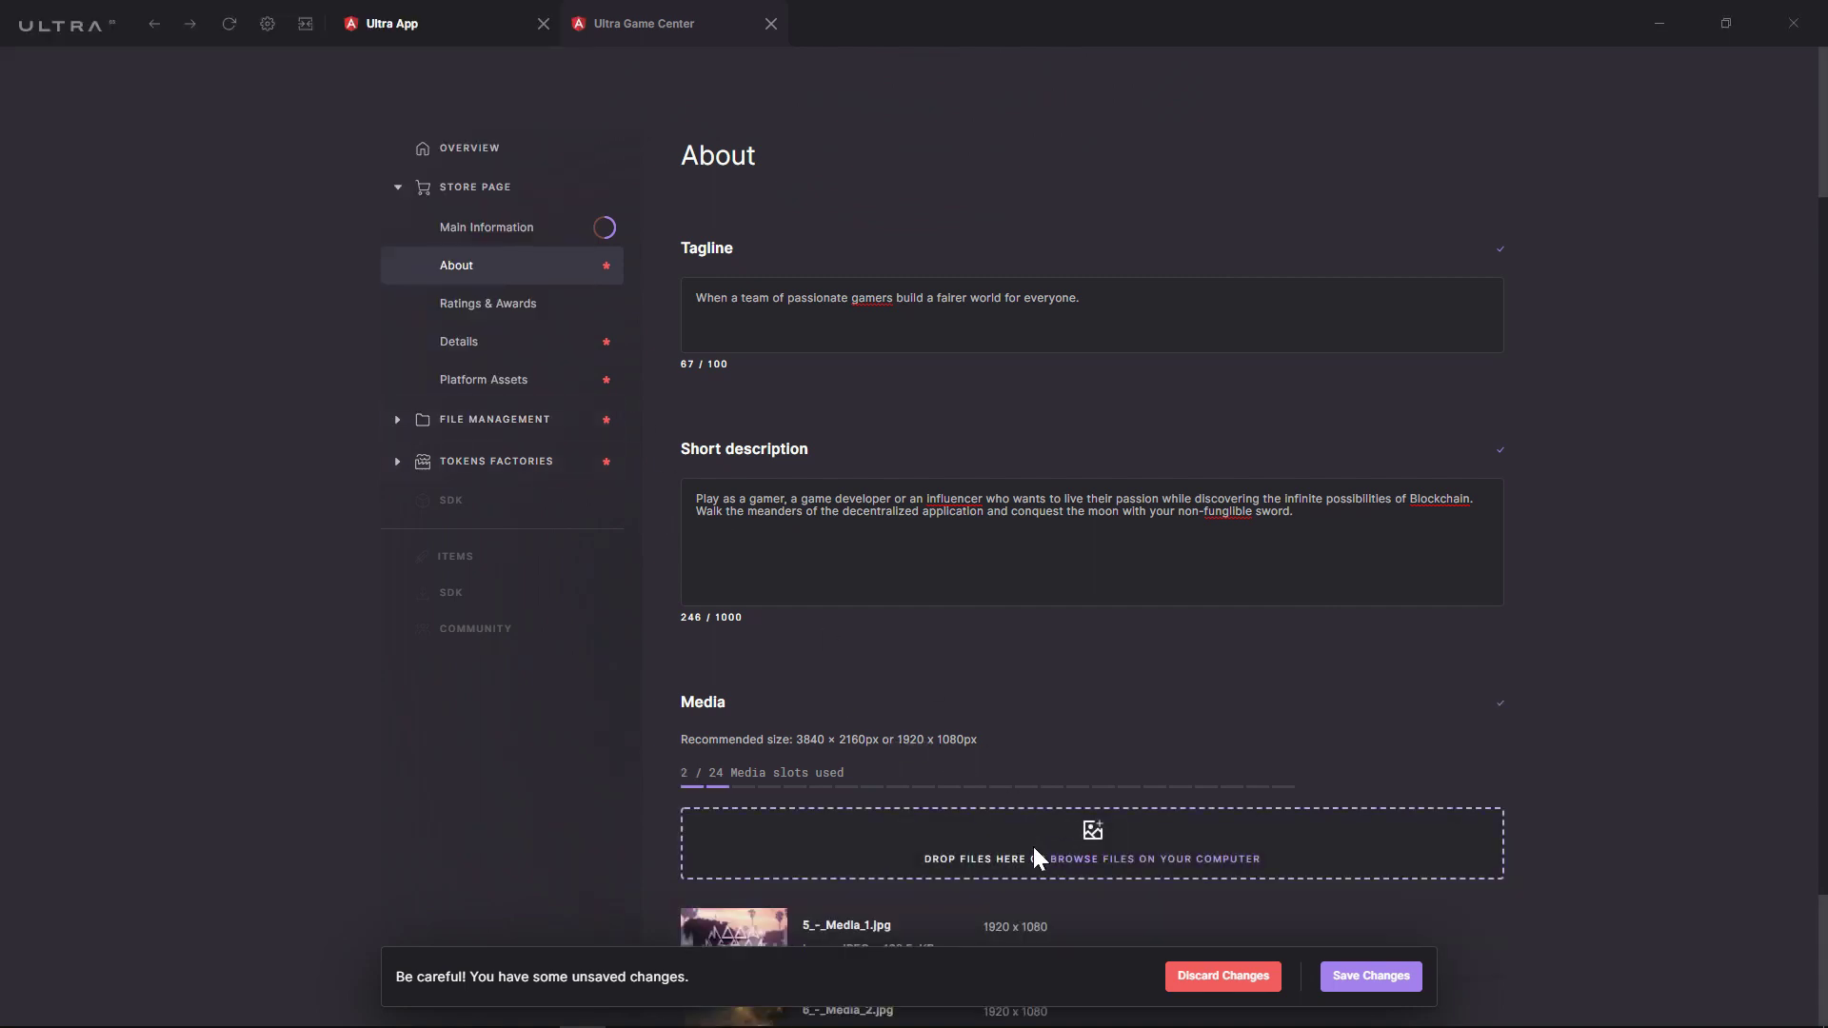
pyautogui.click(1038, 860)
pyautogui.click(252, 328)
pyautogui.click(433, 396)
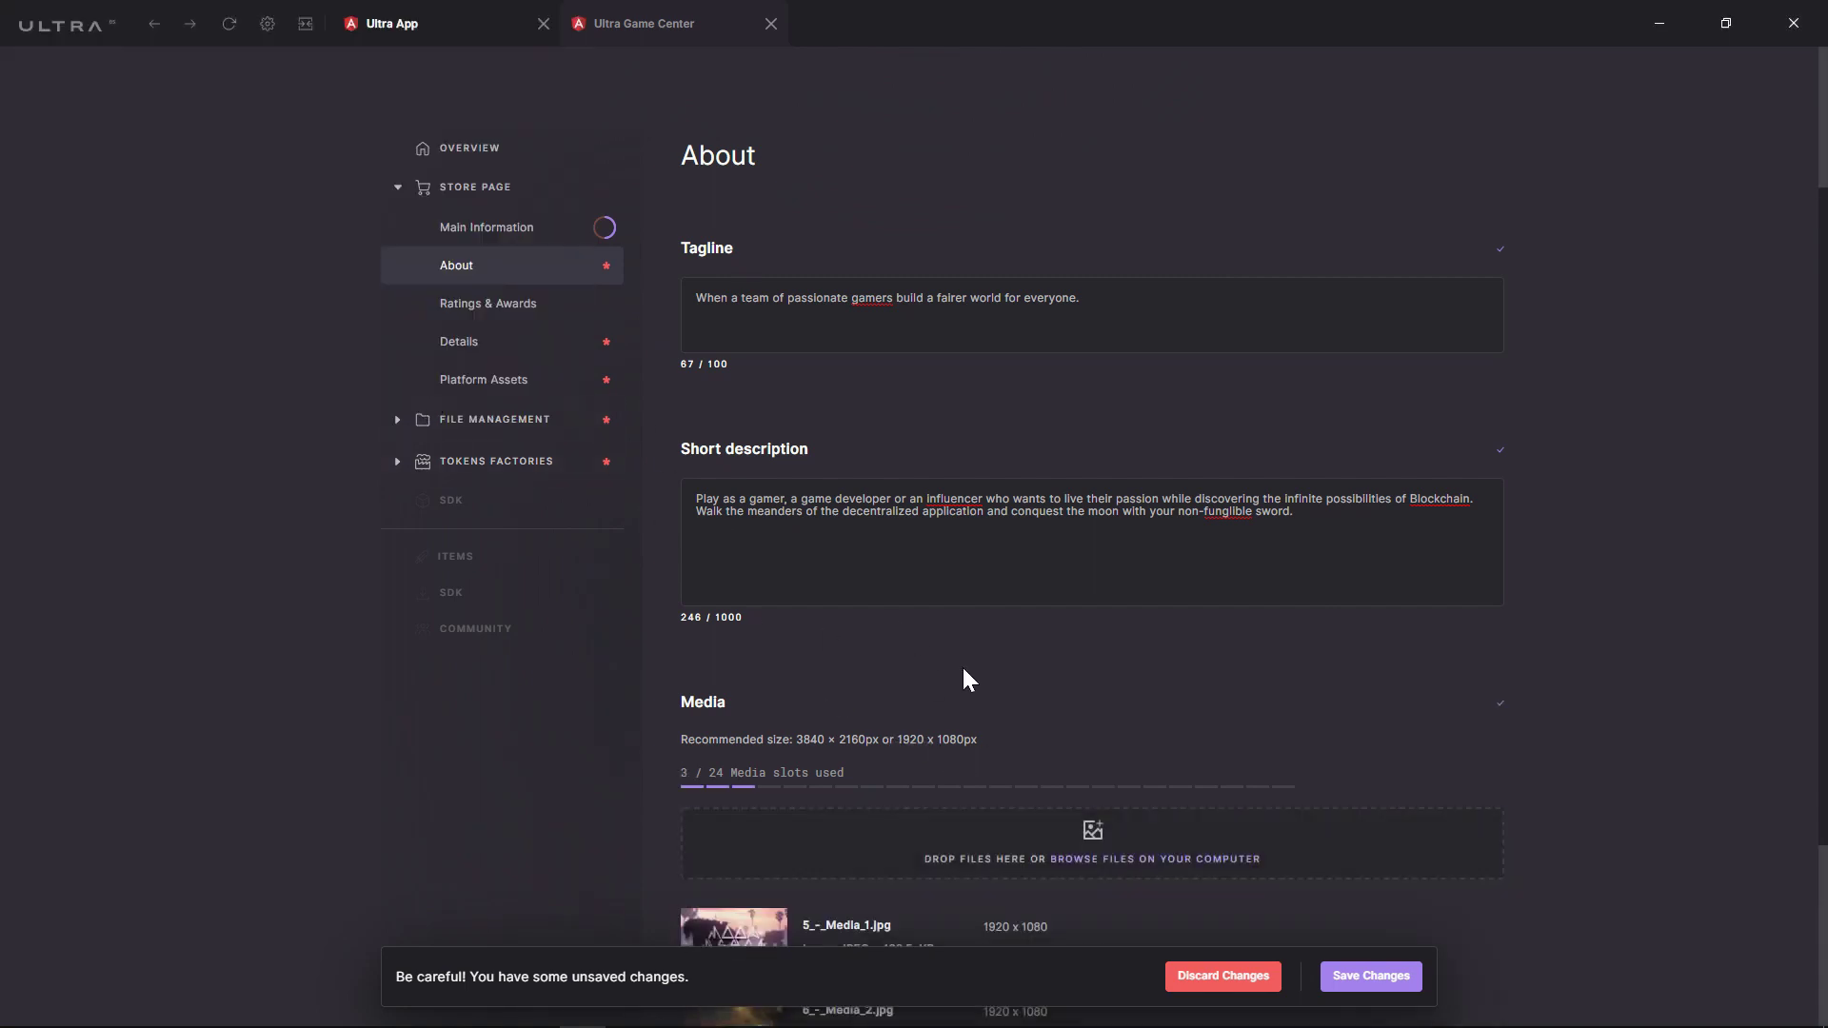
# Upload the Media 4, Media 5 and Media 6 images and save the About page.
pyautogui.click(1009, 846)
pyautogui.click(354, 303)
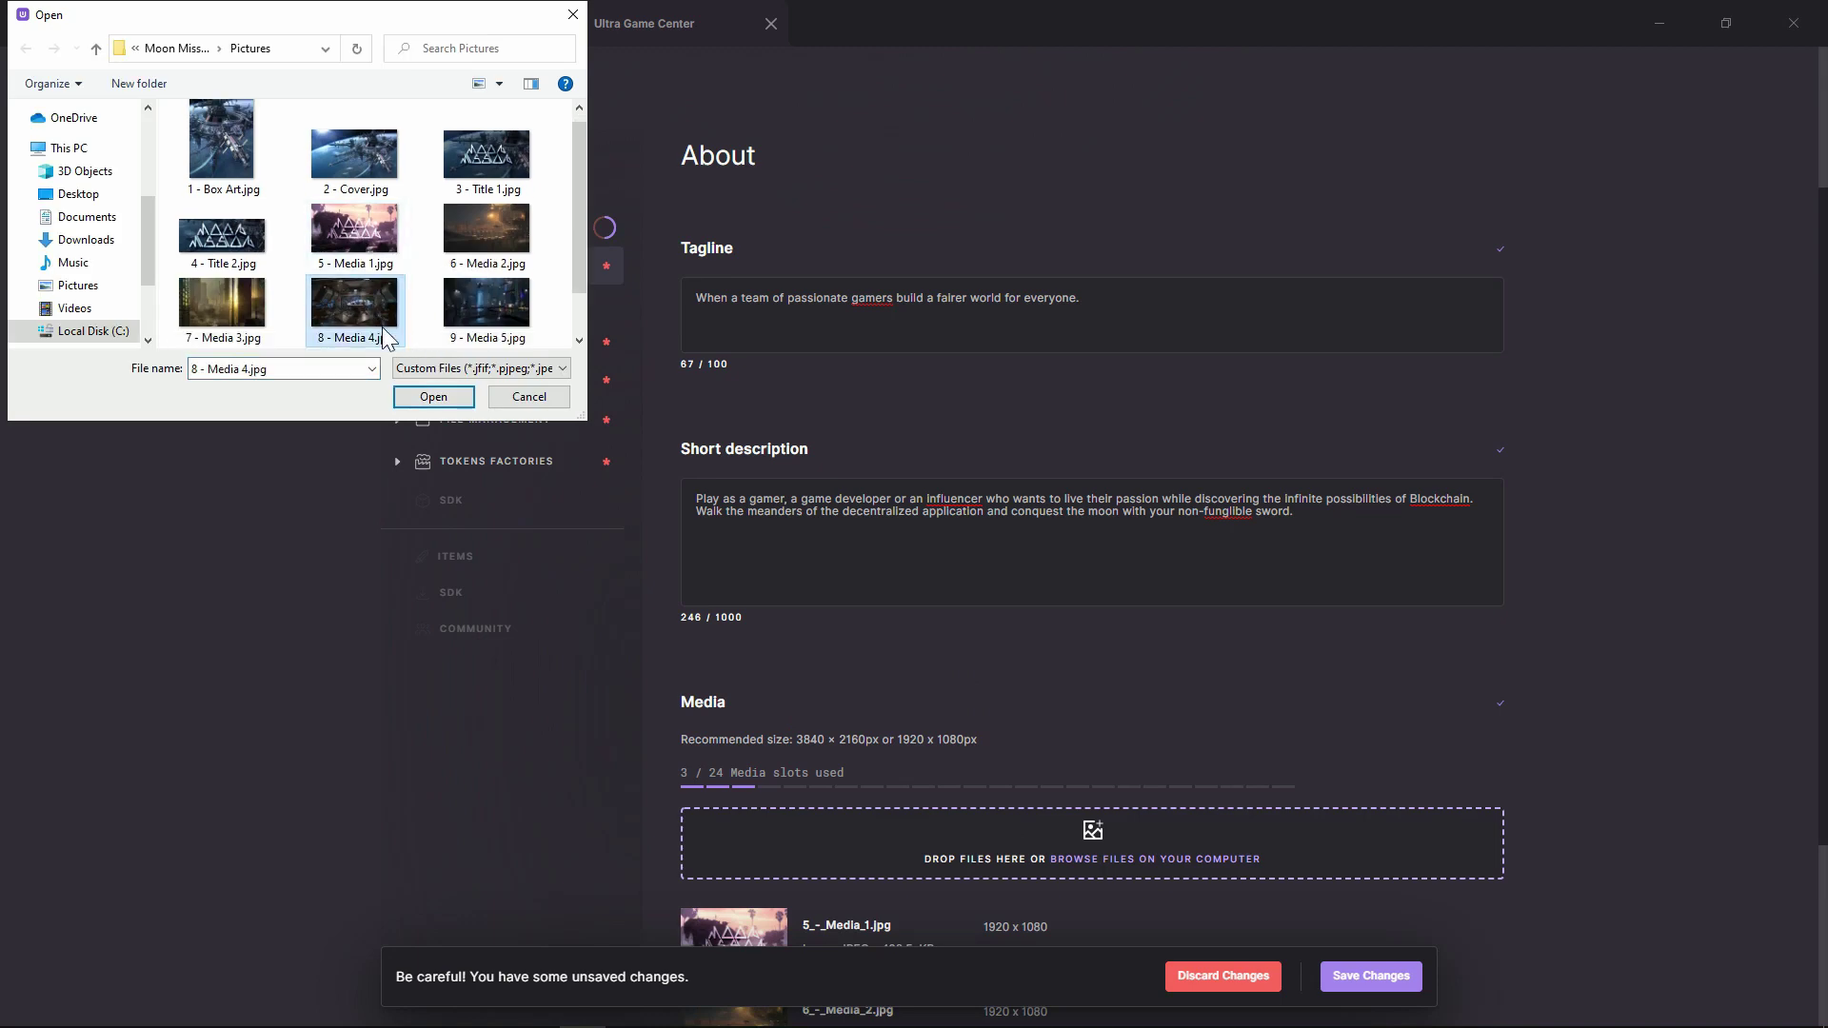
pyautogui.click(433, 396)
pyautogui.click(1036, 834)
pyautogui.click(485, 310)
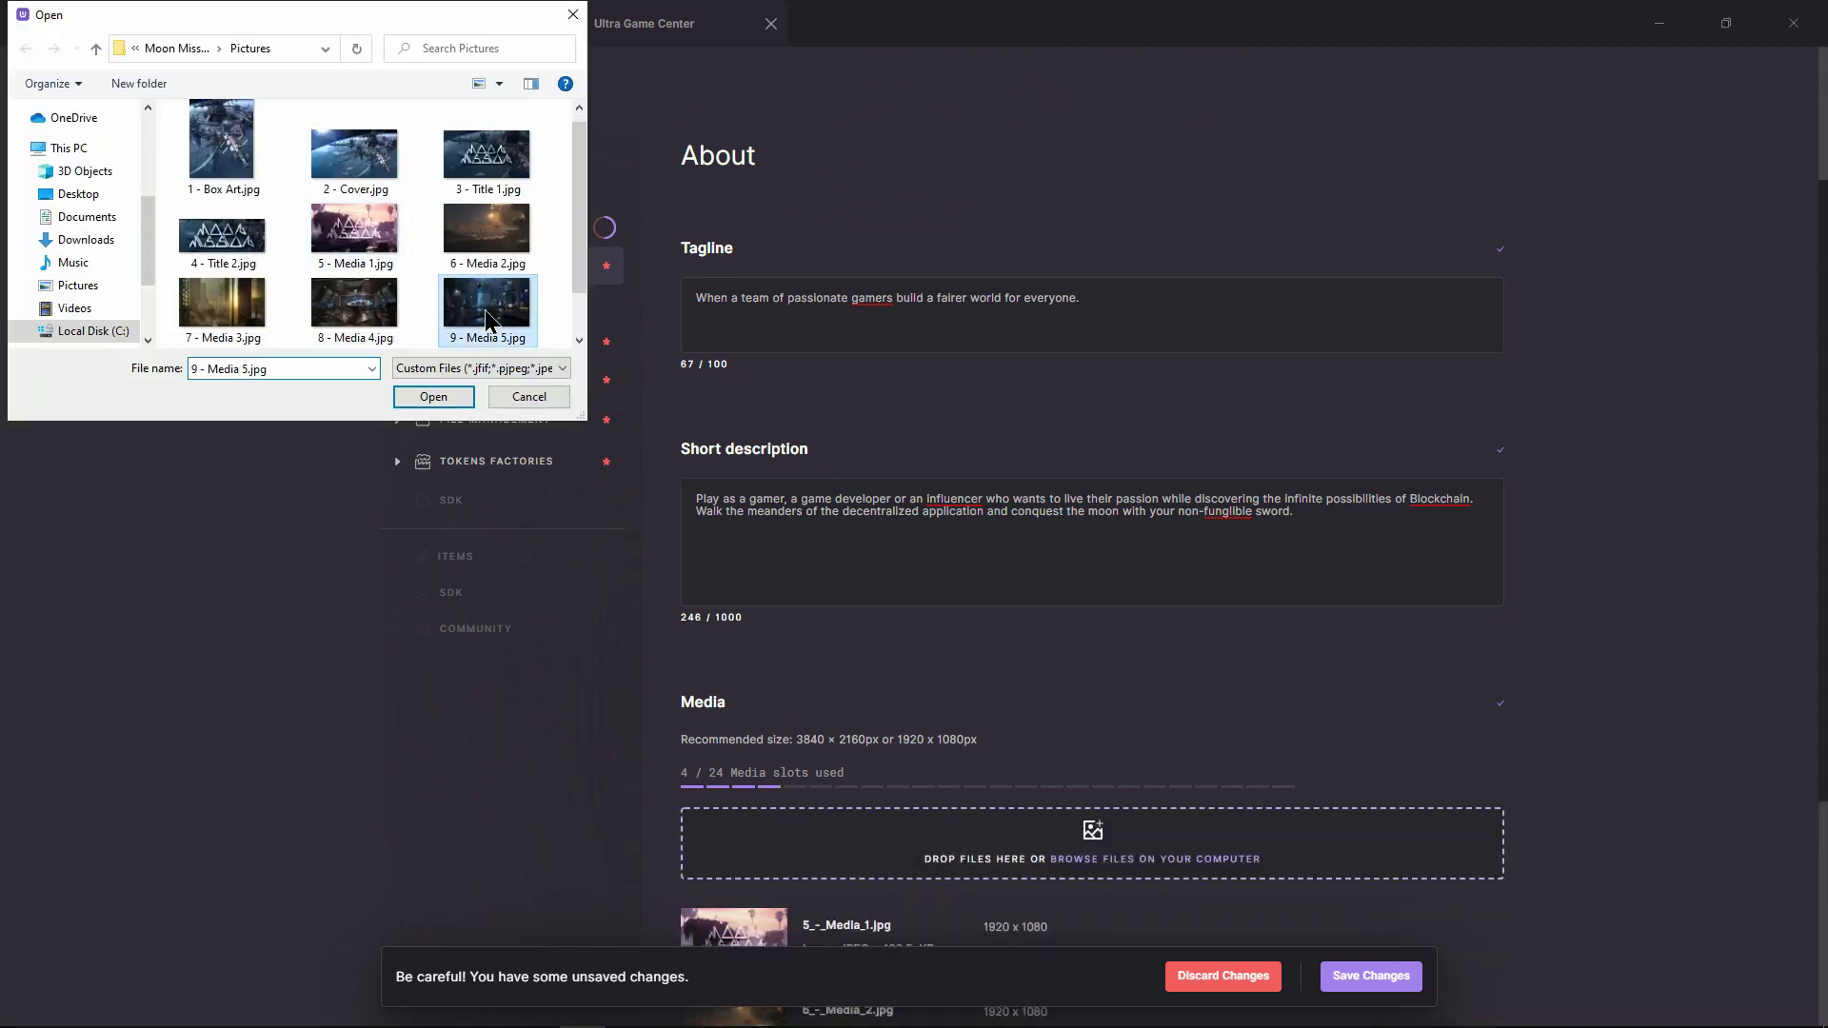
pyautogui.click(433, 396)
pyautogui.scroll(-5, 914, 757)
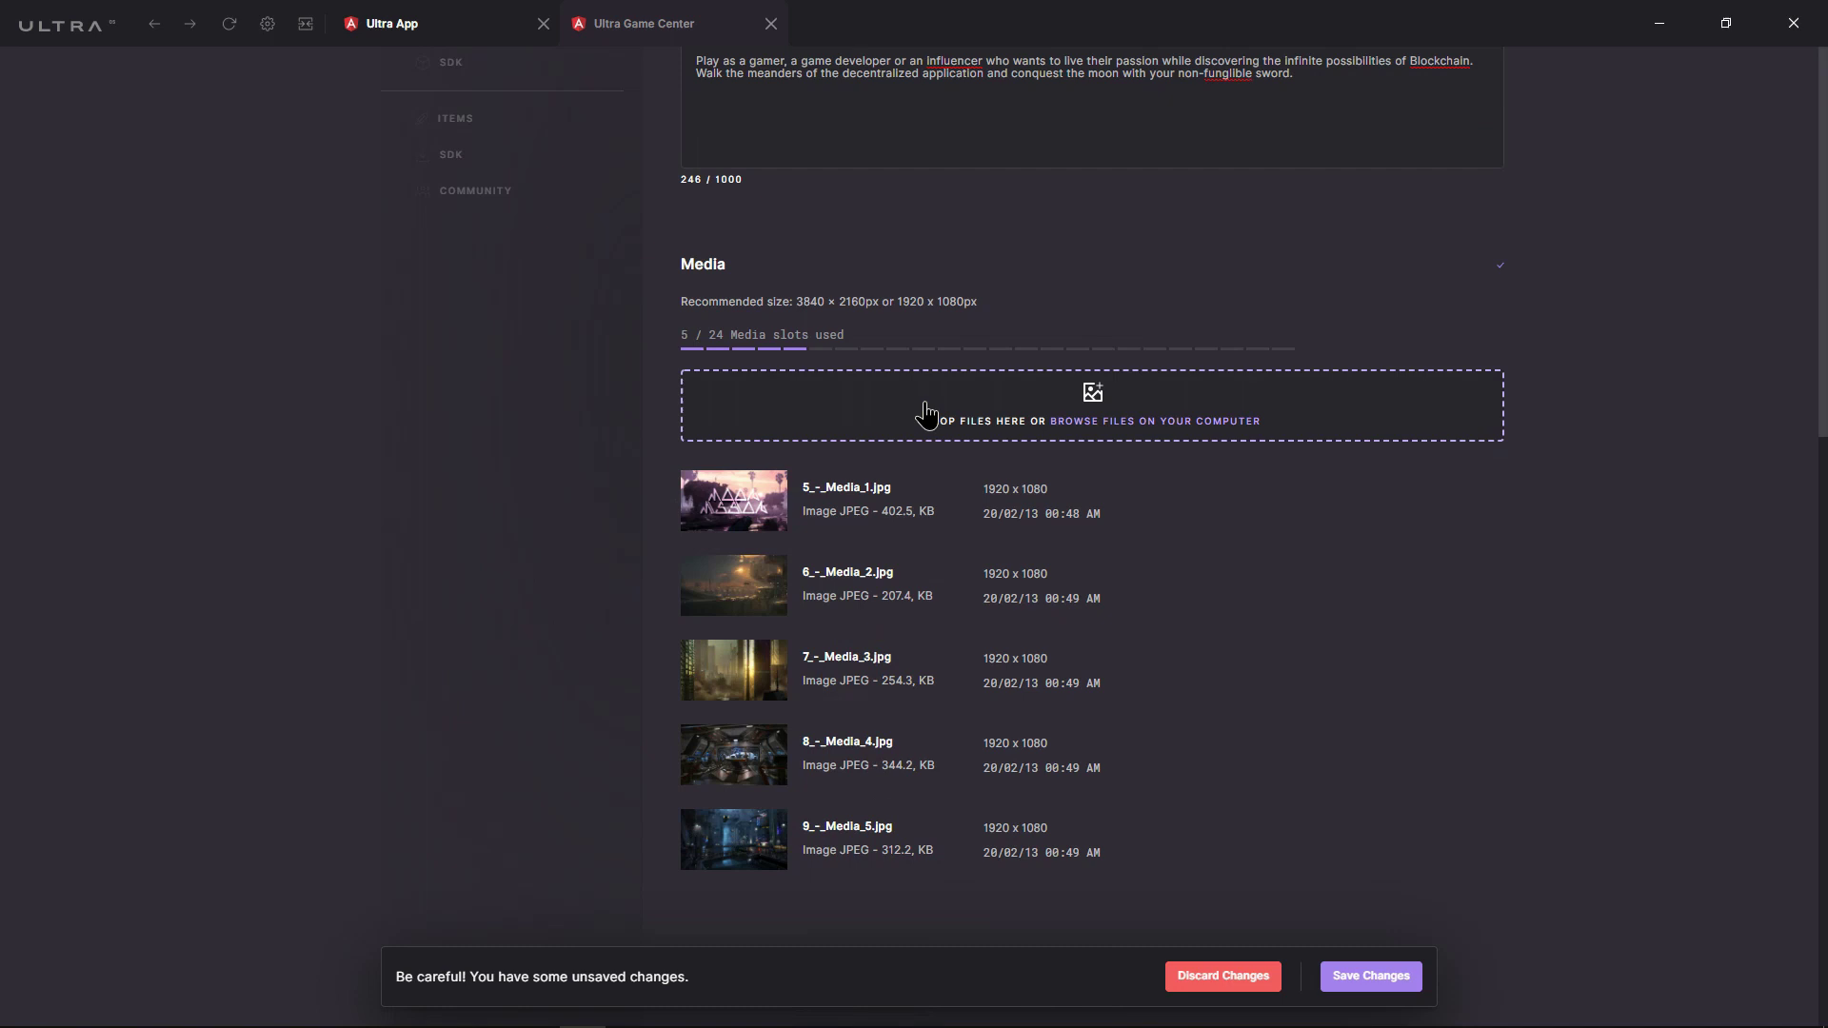
pyautogui.click(935, 415)
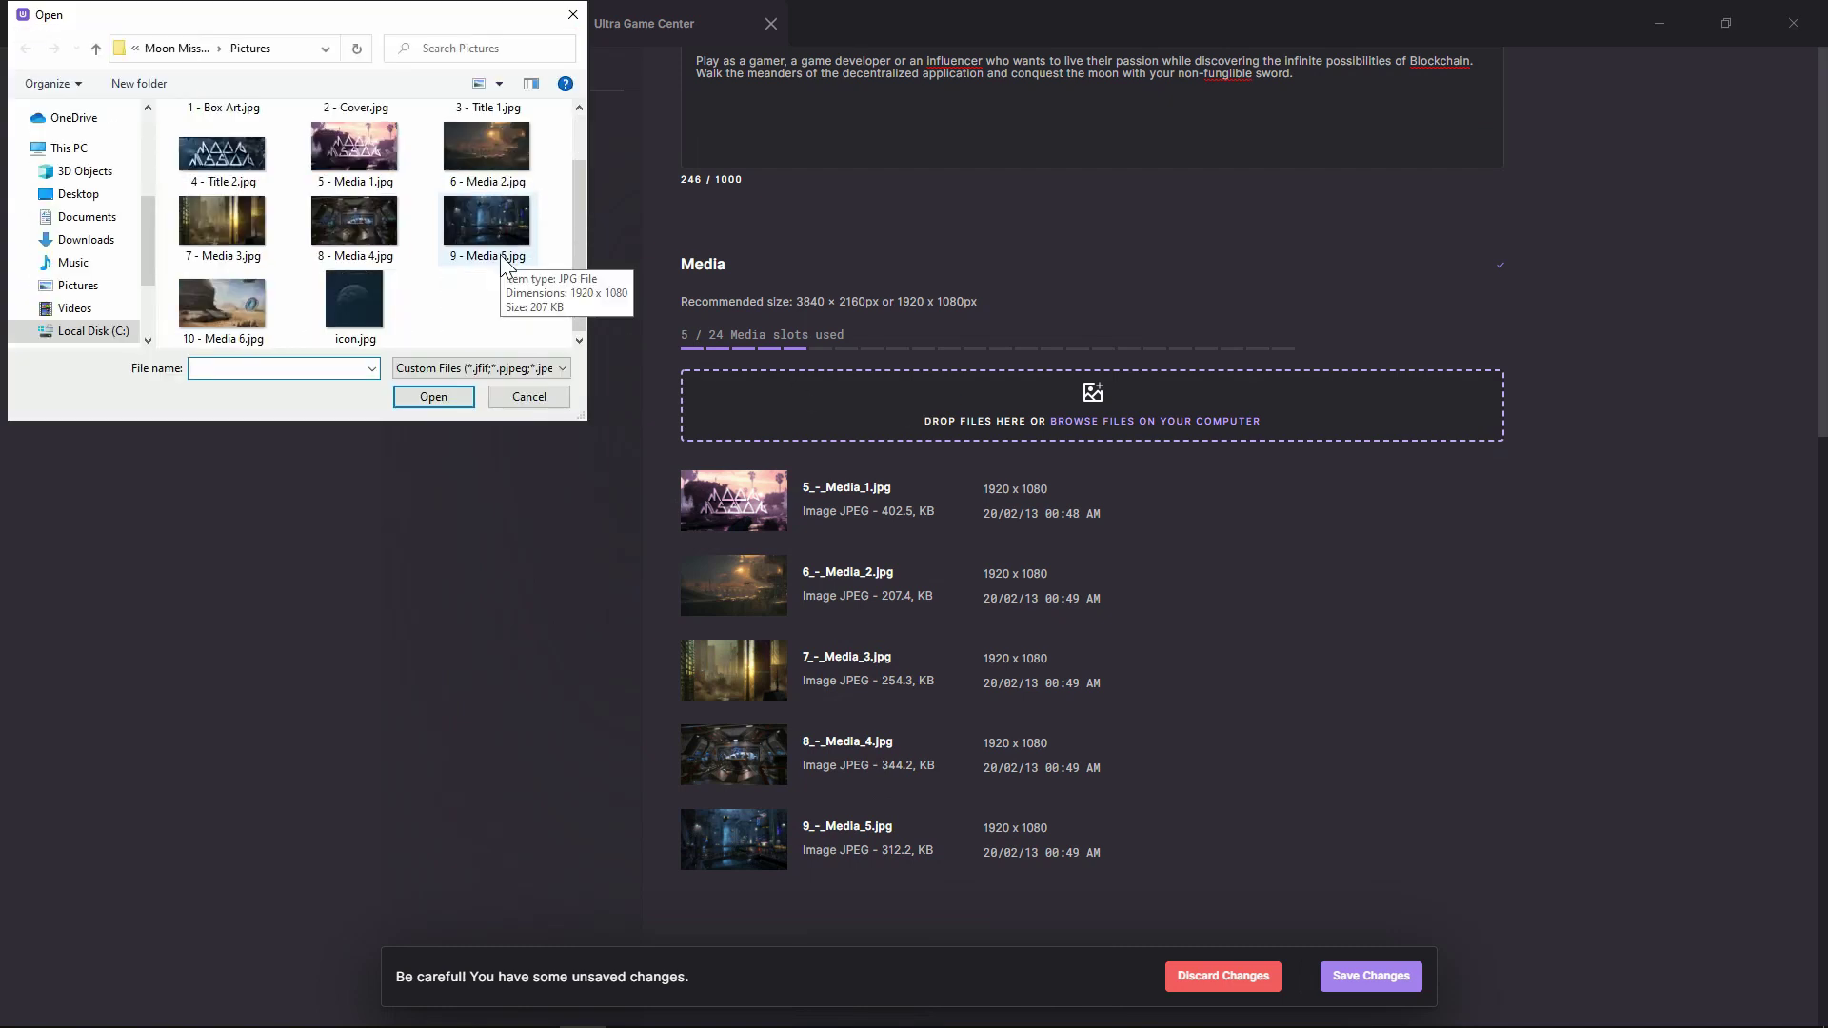
pyautogui.click(237, 307)
pyautogui.click(429, 398)
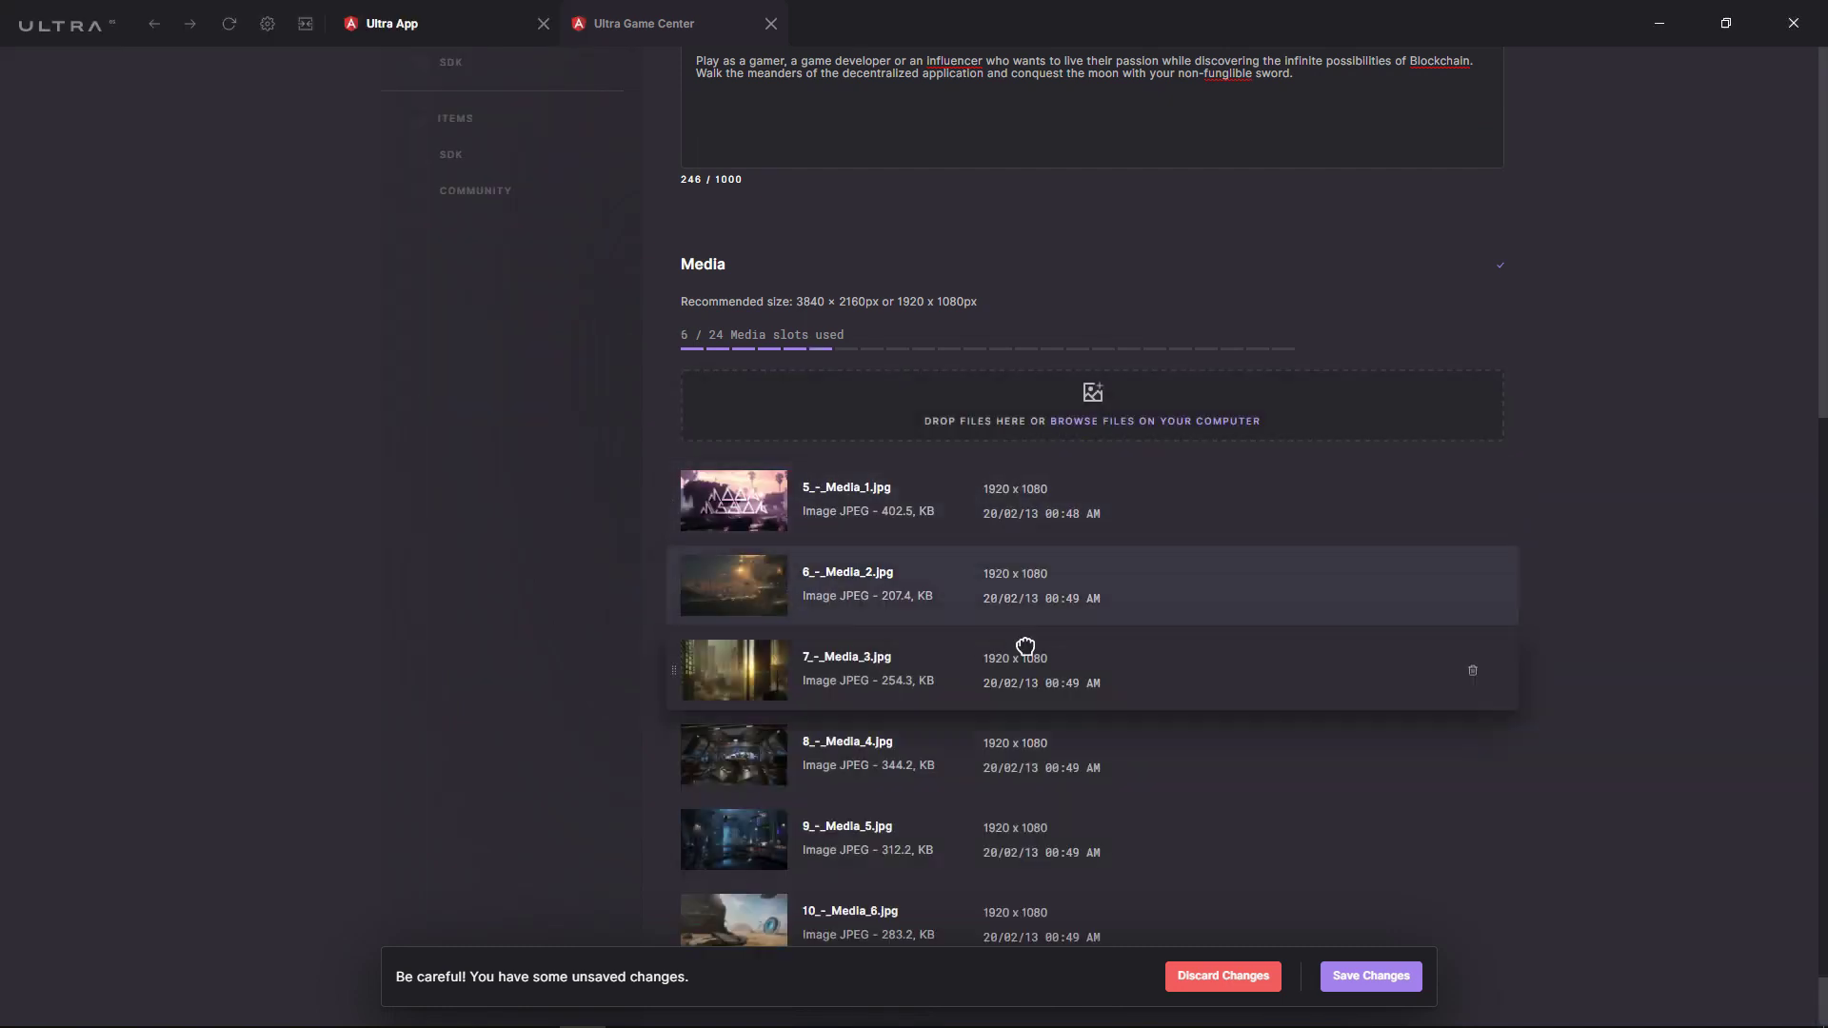
pyautogui.scroll(-1, 1026, 651)
pyautogui.click(1369, 976)
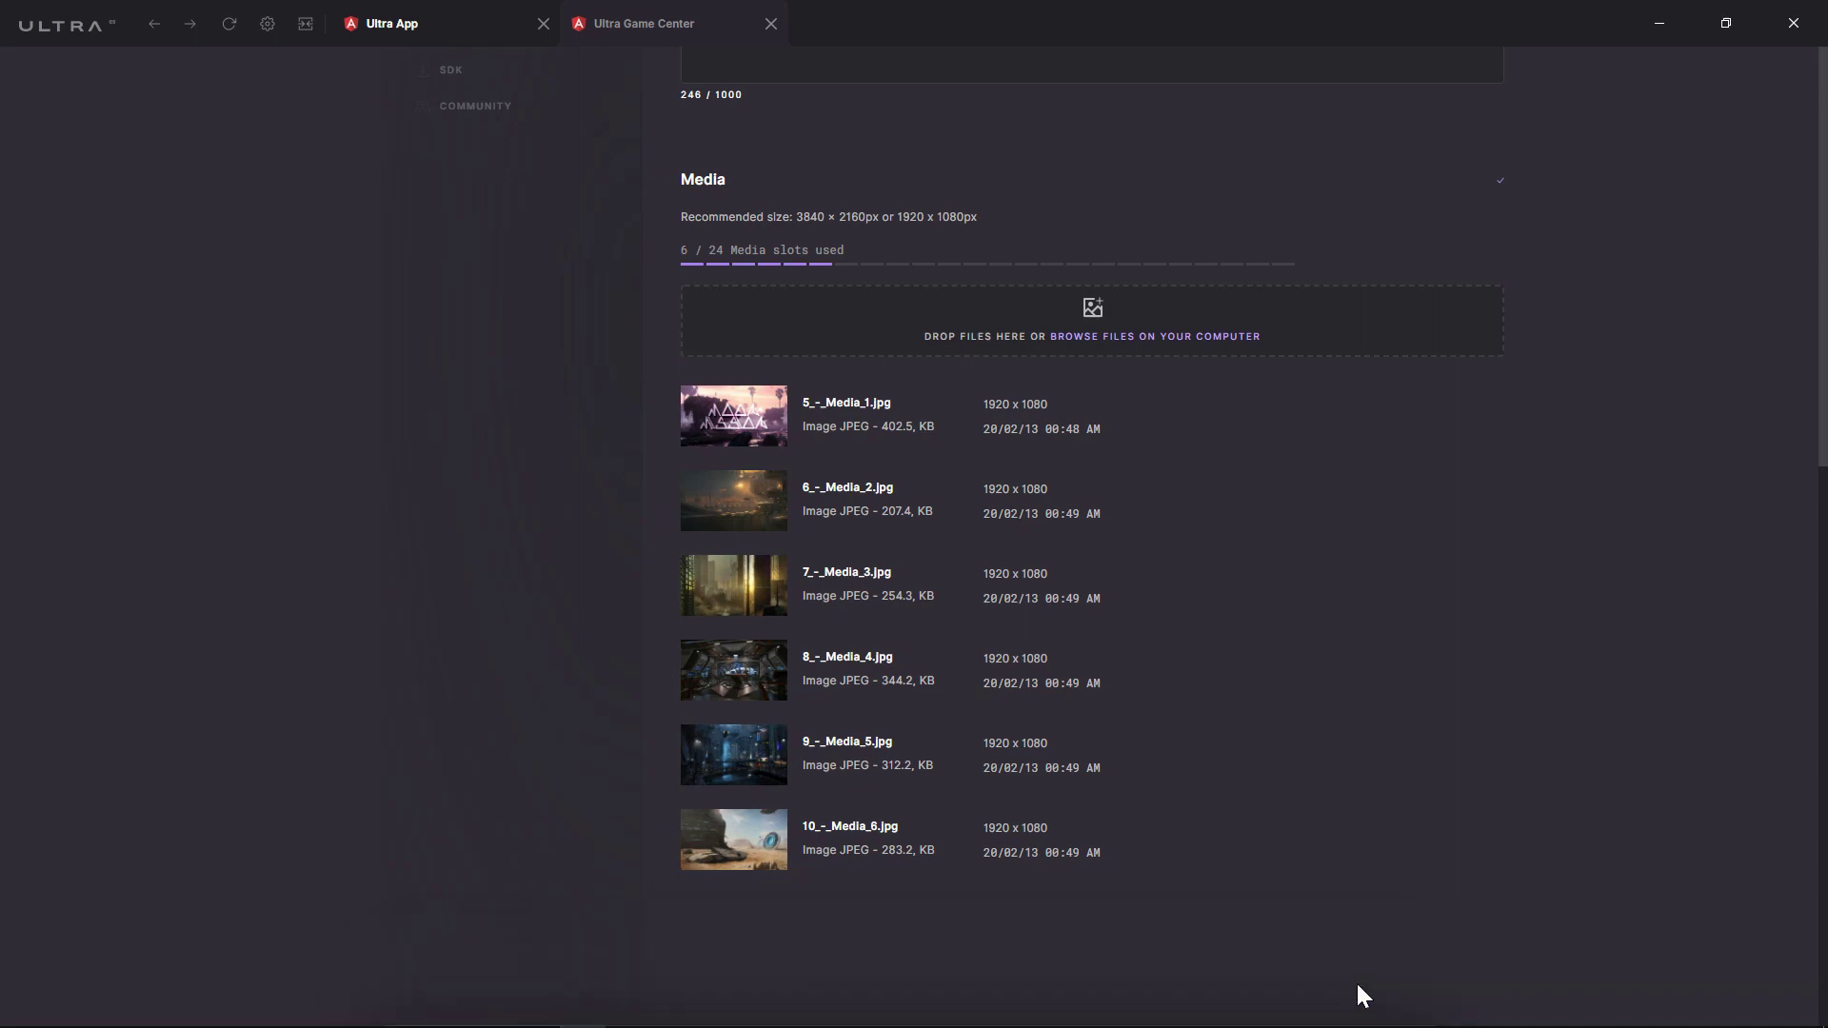
pyautogui.scroll(6, 530, 558)
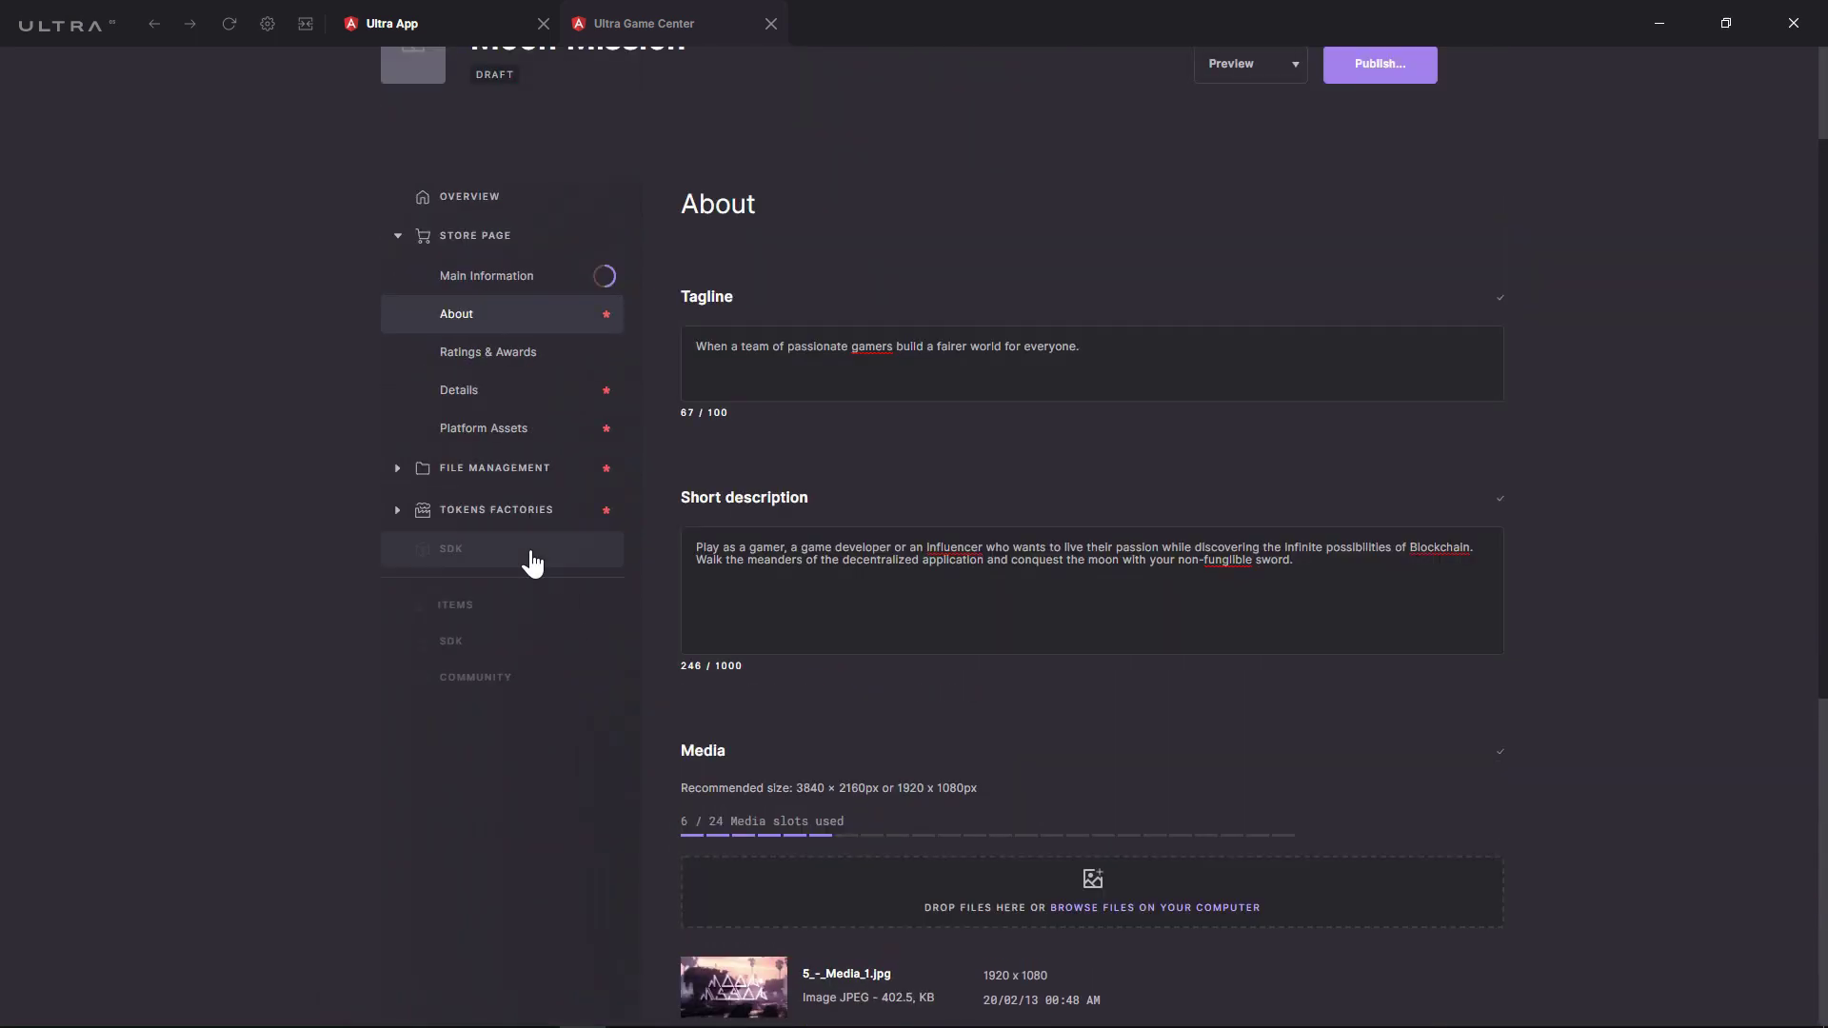
# On Ratings & Awards, add the award Best Game Ever in category Mooning Projects.
pyautogui.click(506, 357)
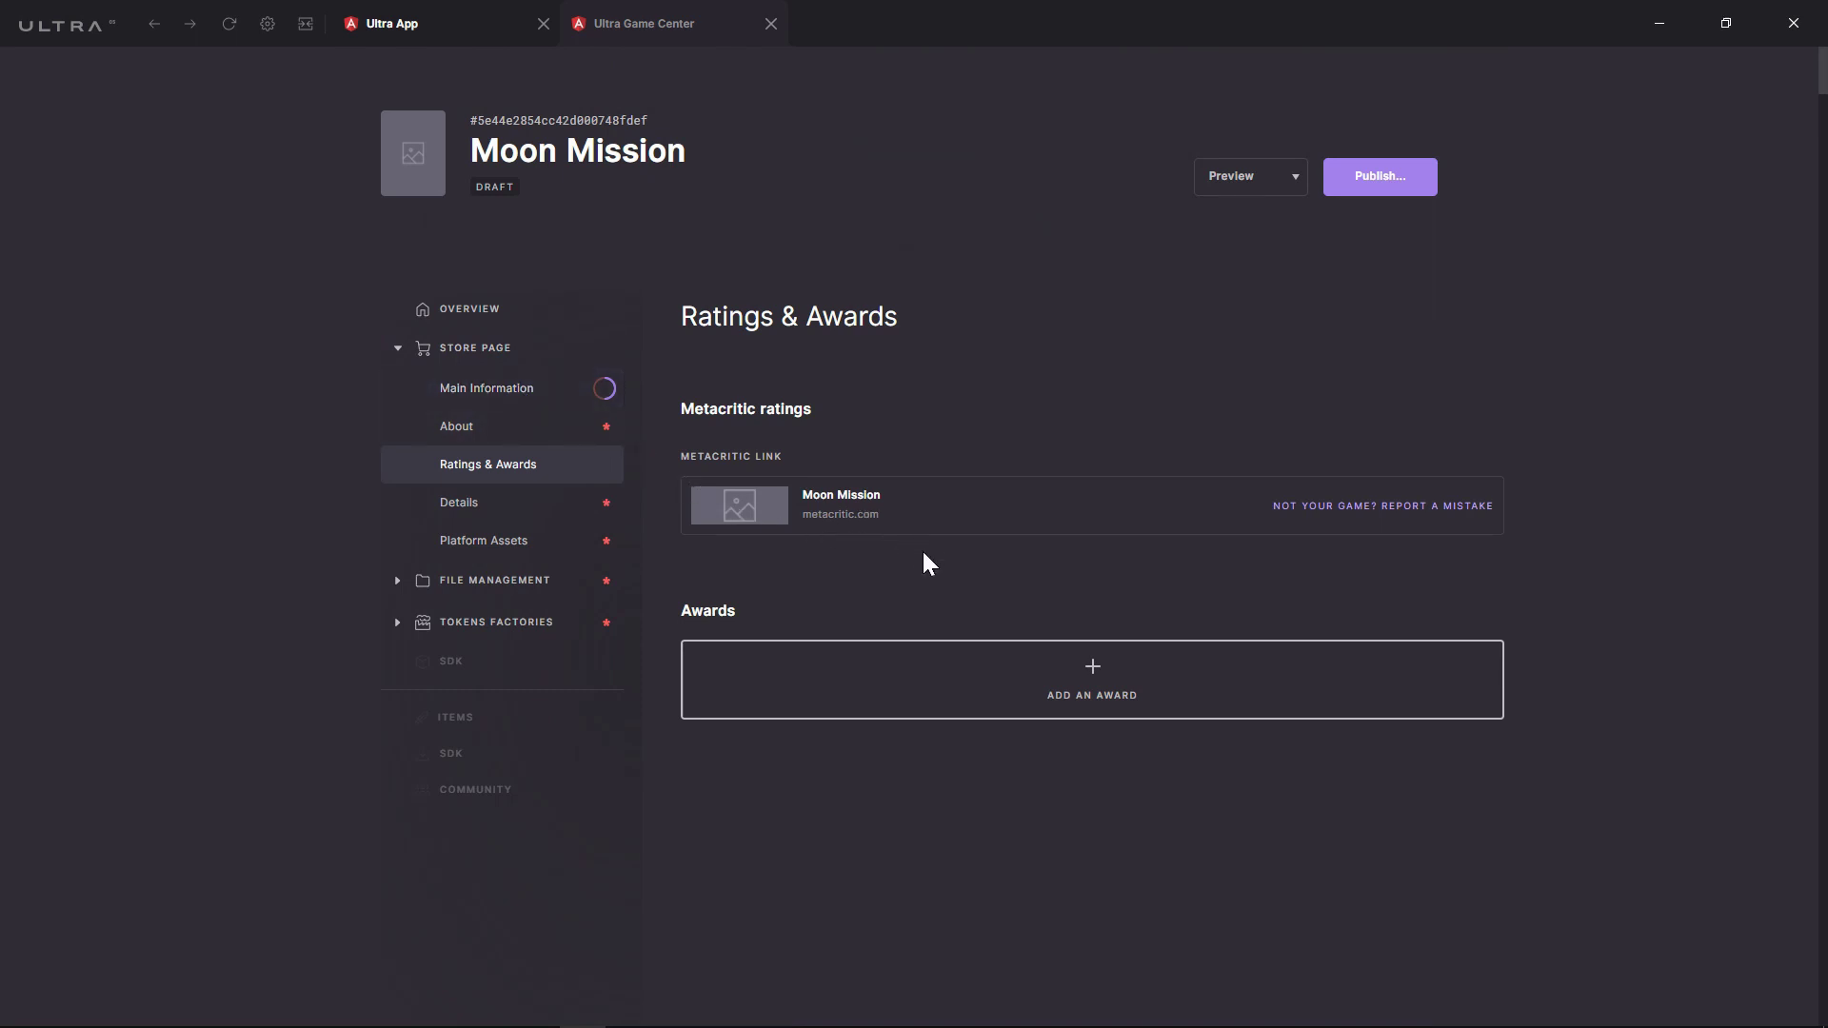
pyautogui.click(1000, 693)
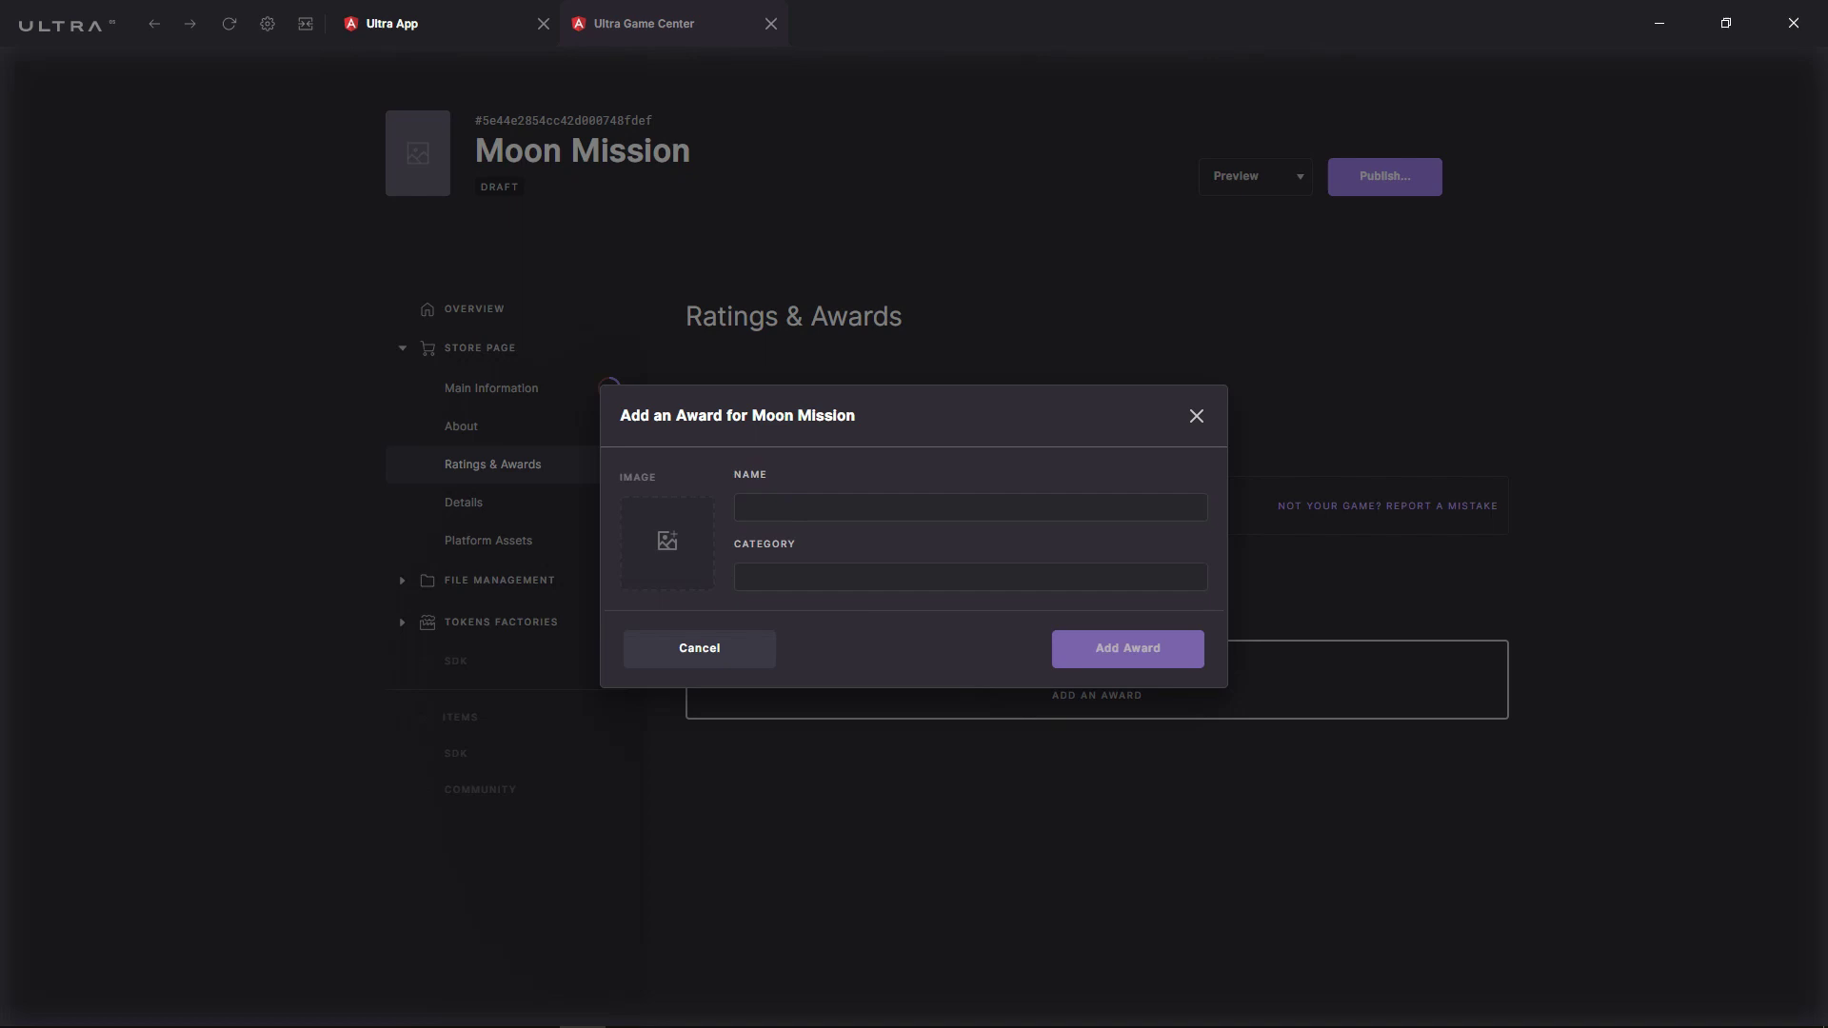
pyautogui.click(749, 508)
pyautogui.write('Best Game Ever')
pyautogui.click(970, 577)
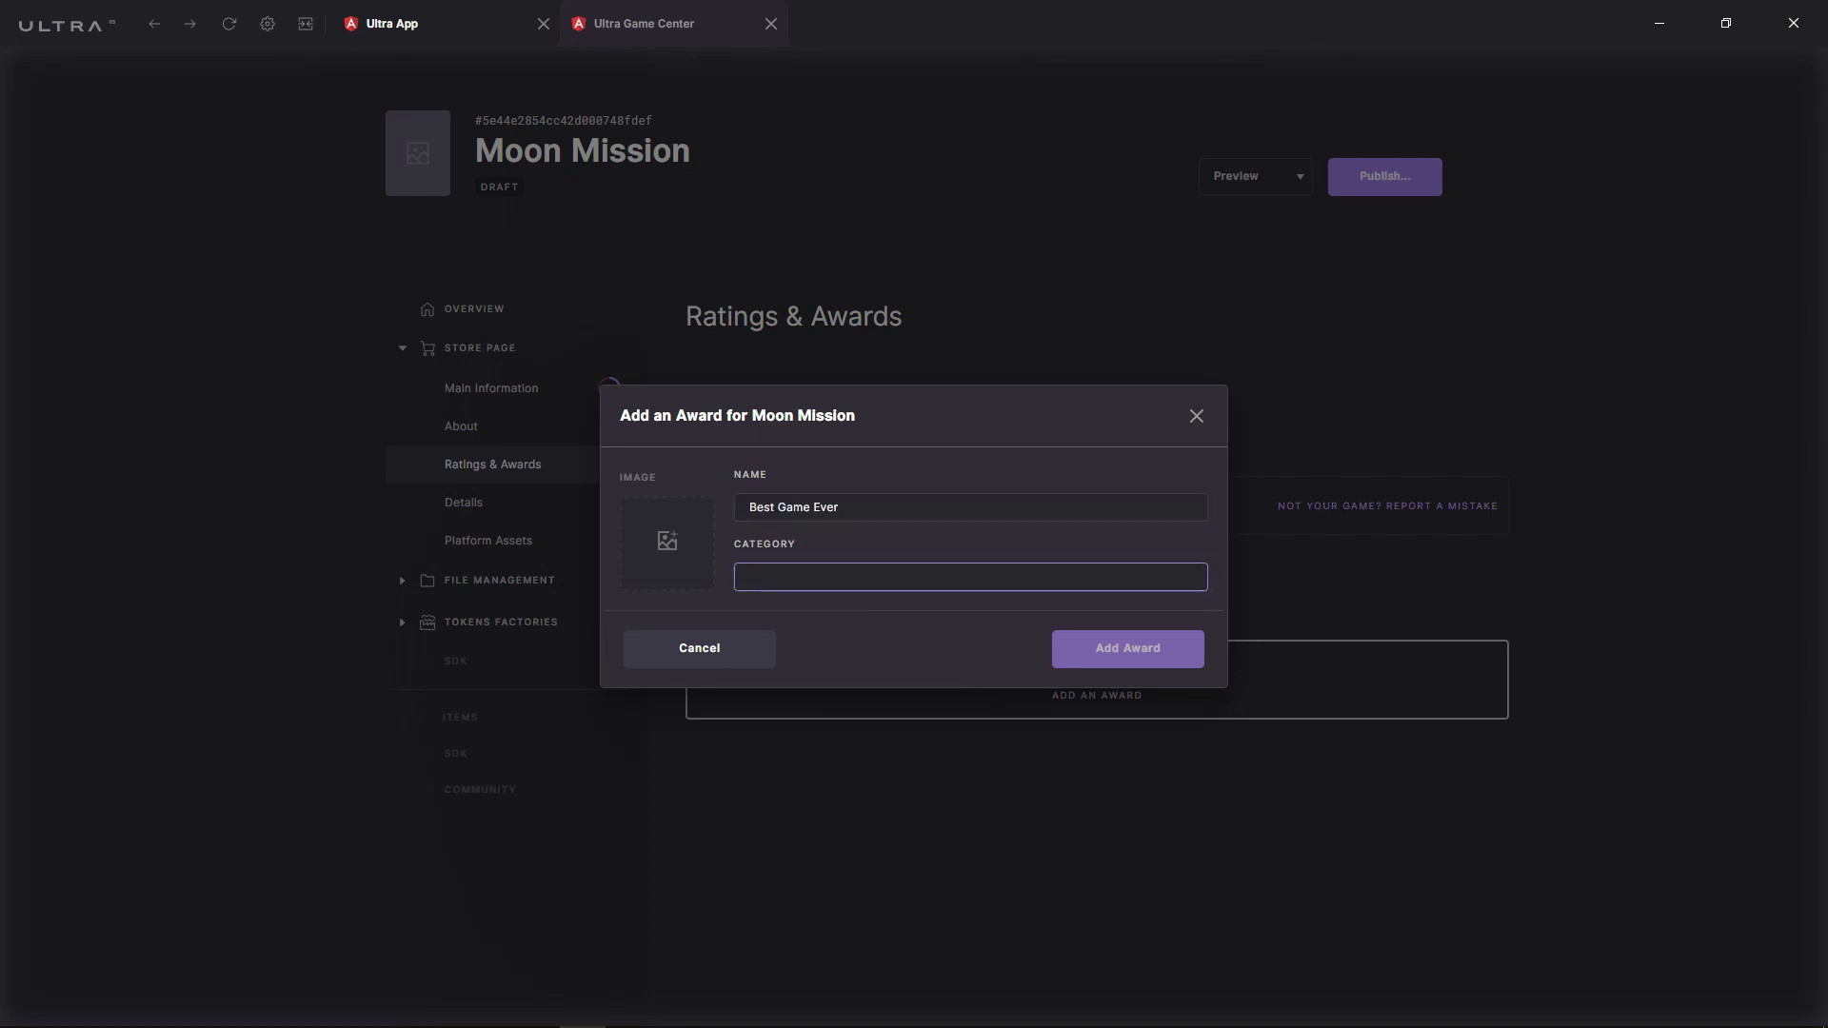
pyautogui.write('Mooning Projects')
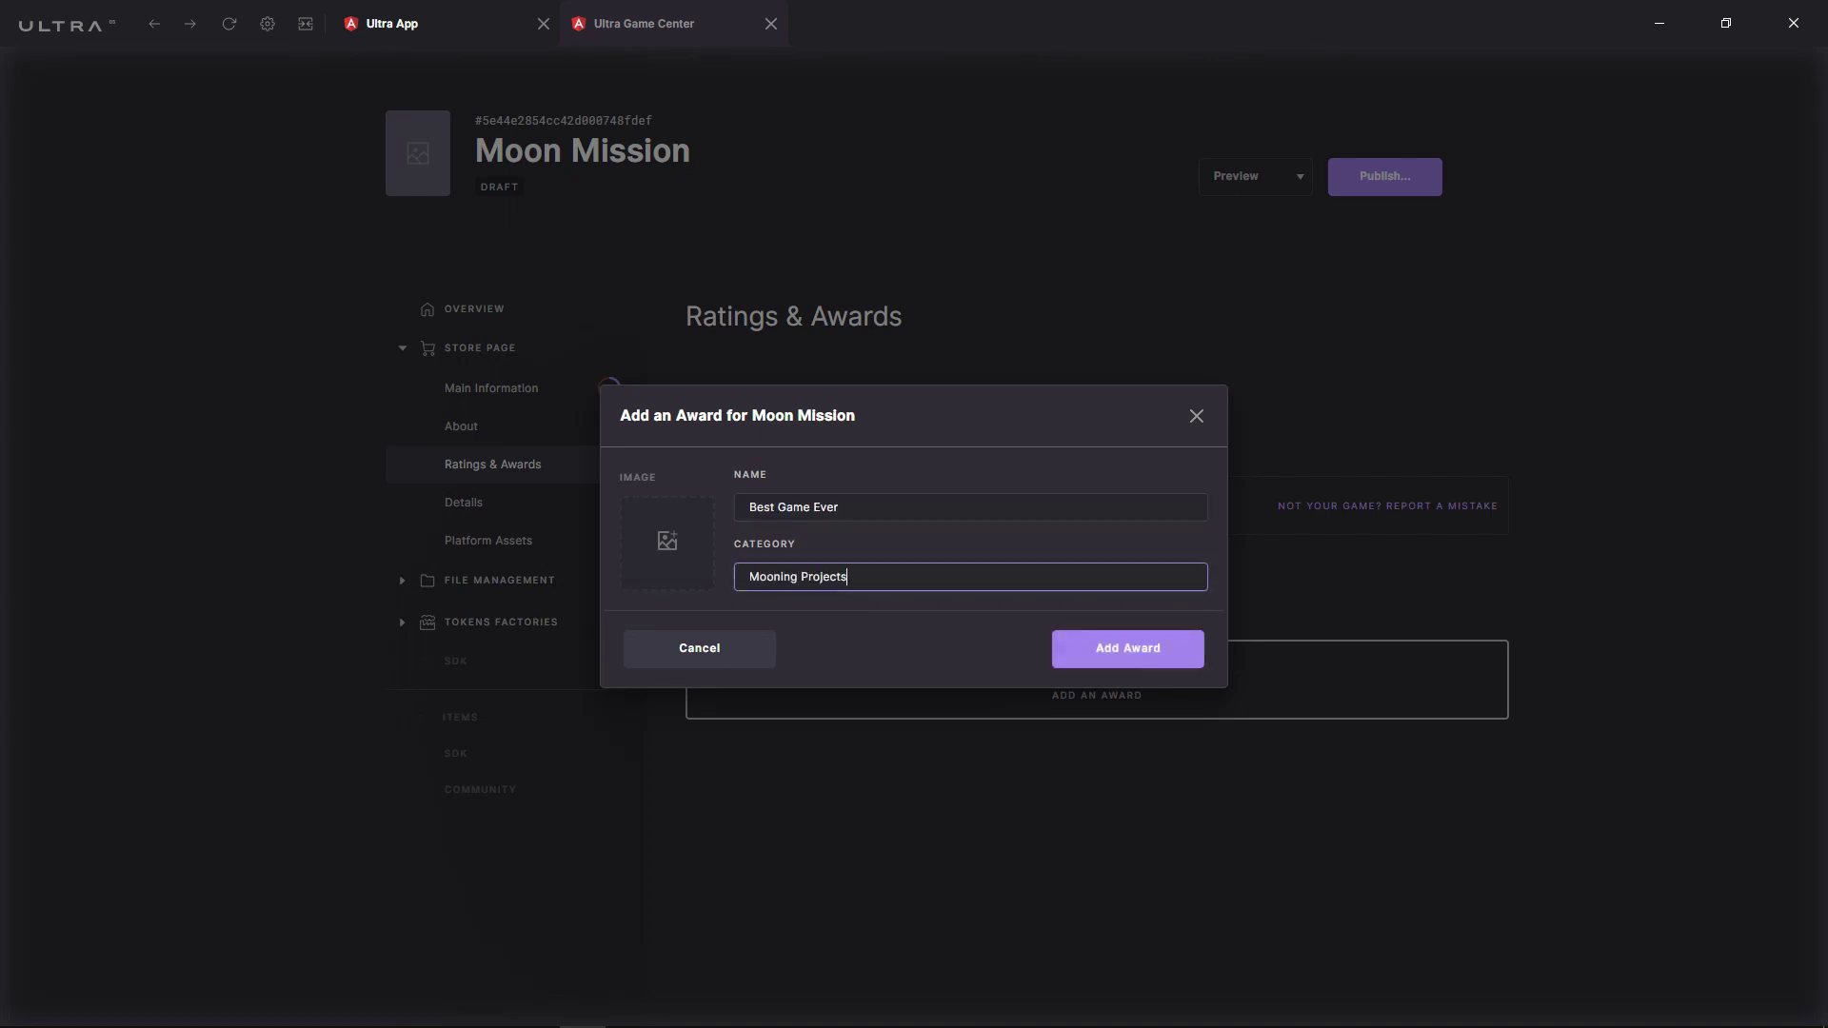
pyautogui.click(1095, 651)
# Add the award Most Intuitive App in category Ground Breaking Apps and save the awards.
pyautogui.click(1081, 668)
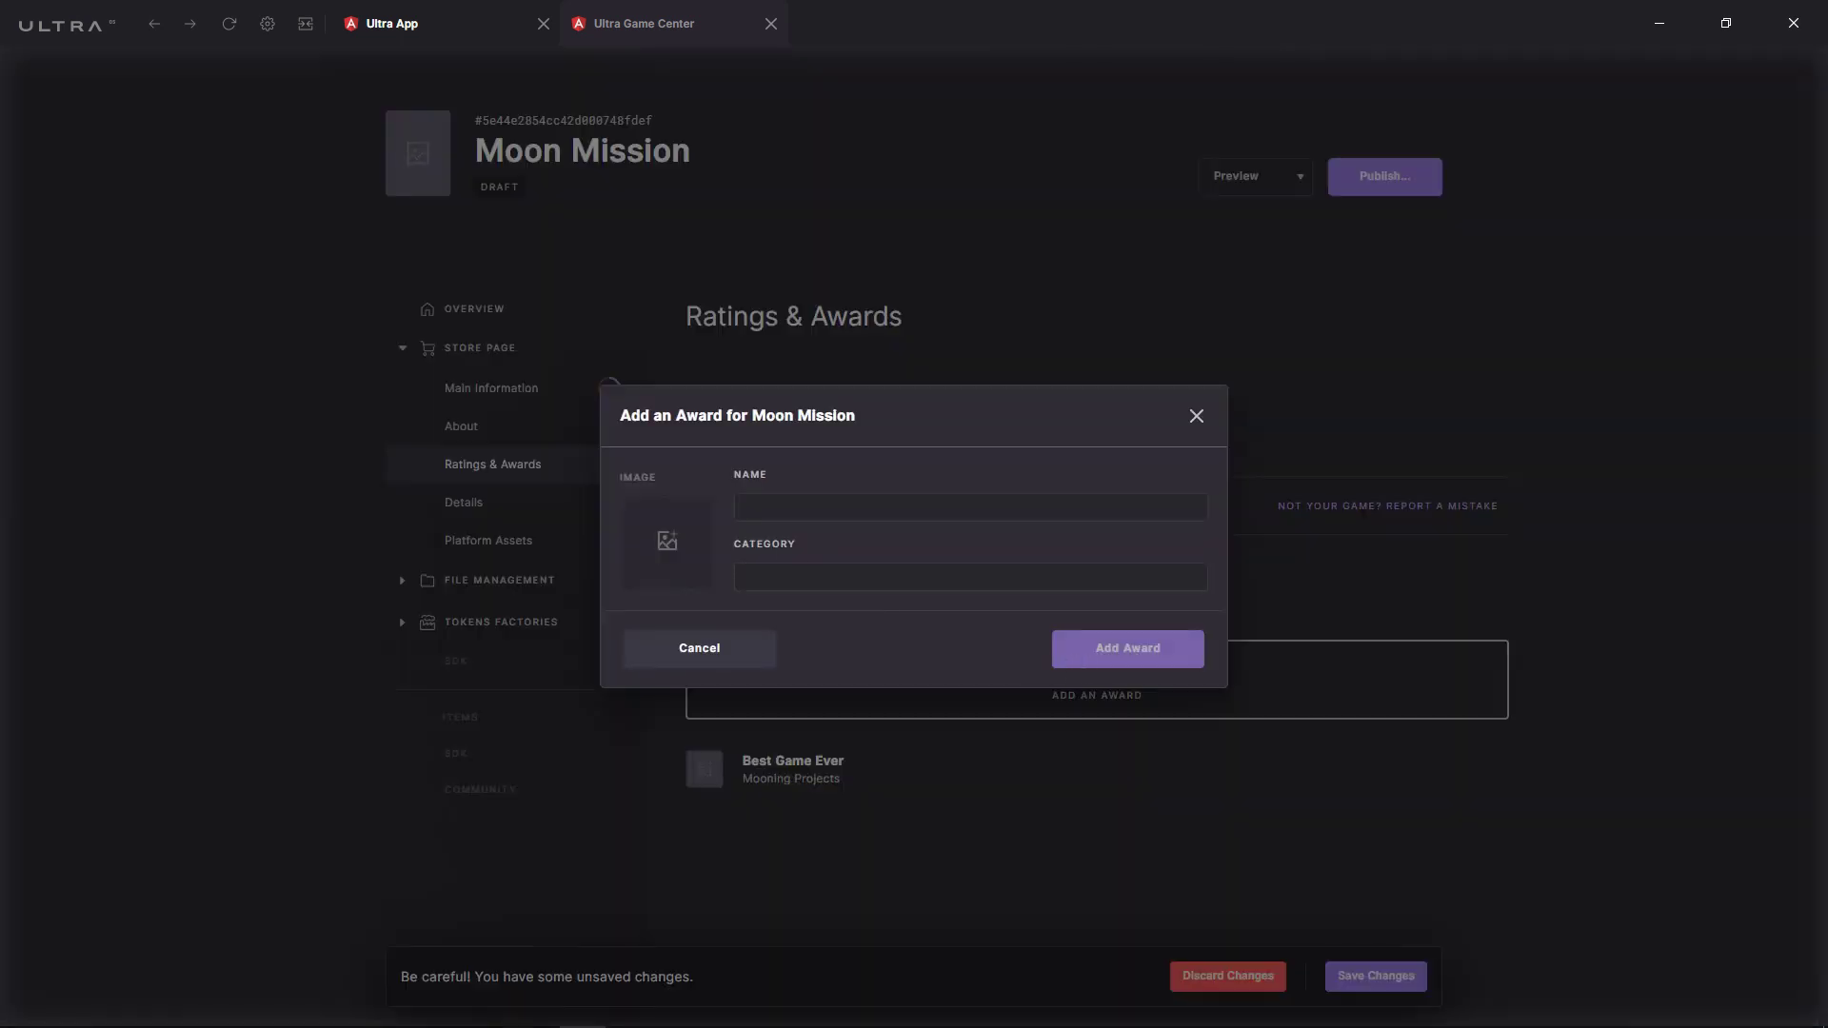
pyautogui.write('Most Intuitive App')
pyautogui.click(760, 568)
pyautogui.write('Ground ')
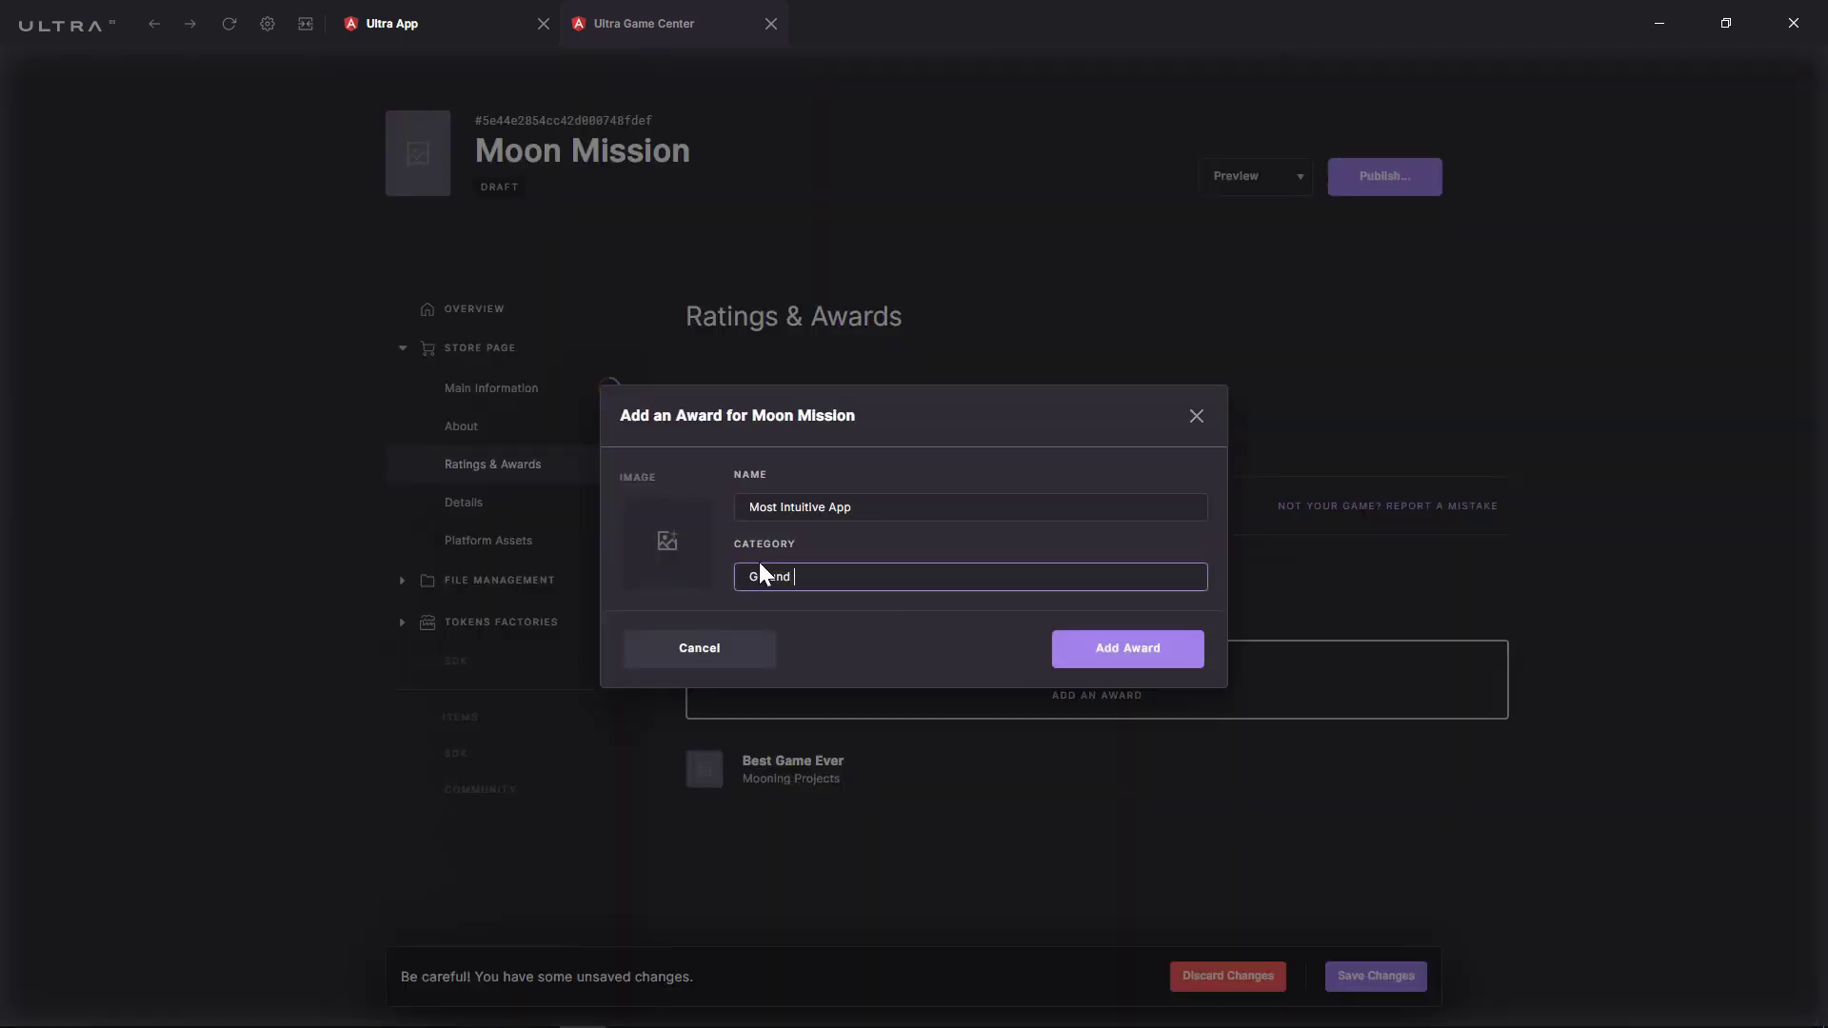
pyautogui.write('Breaking Apps')
pyautogui.click(1123, 657)
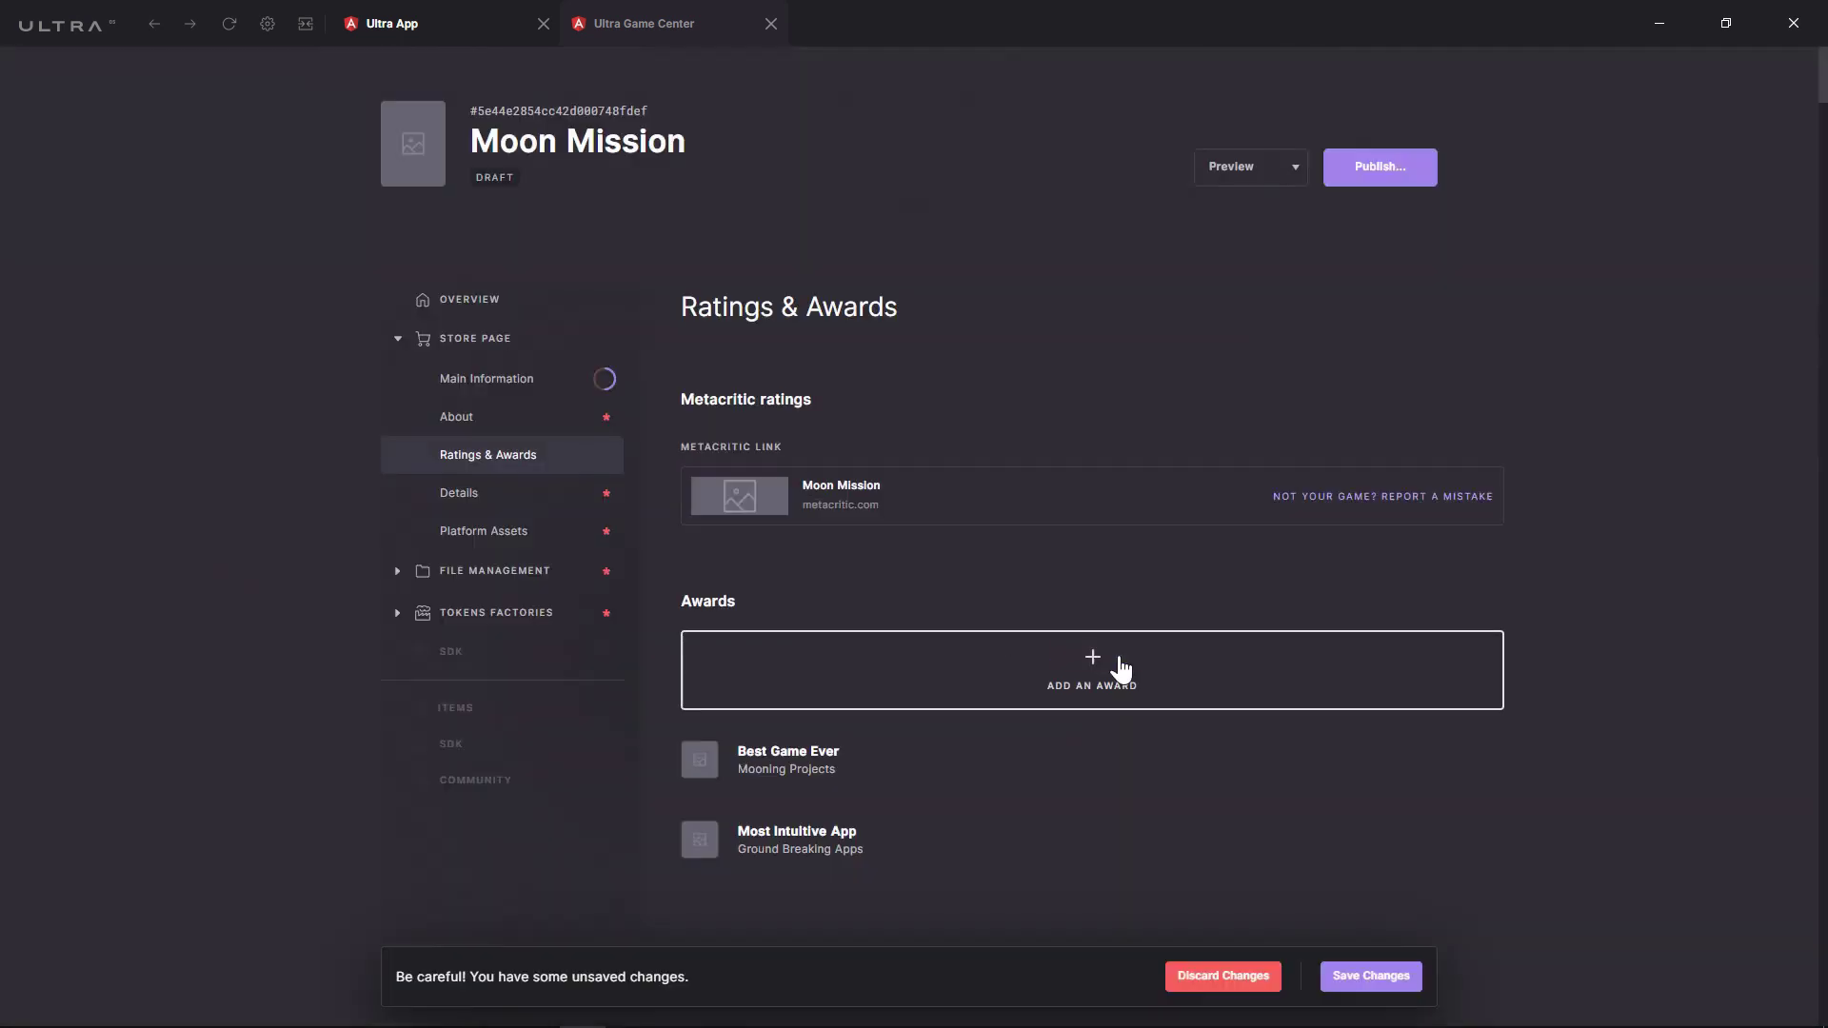
pyautogui.click(1358, 978)
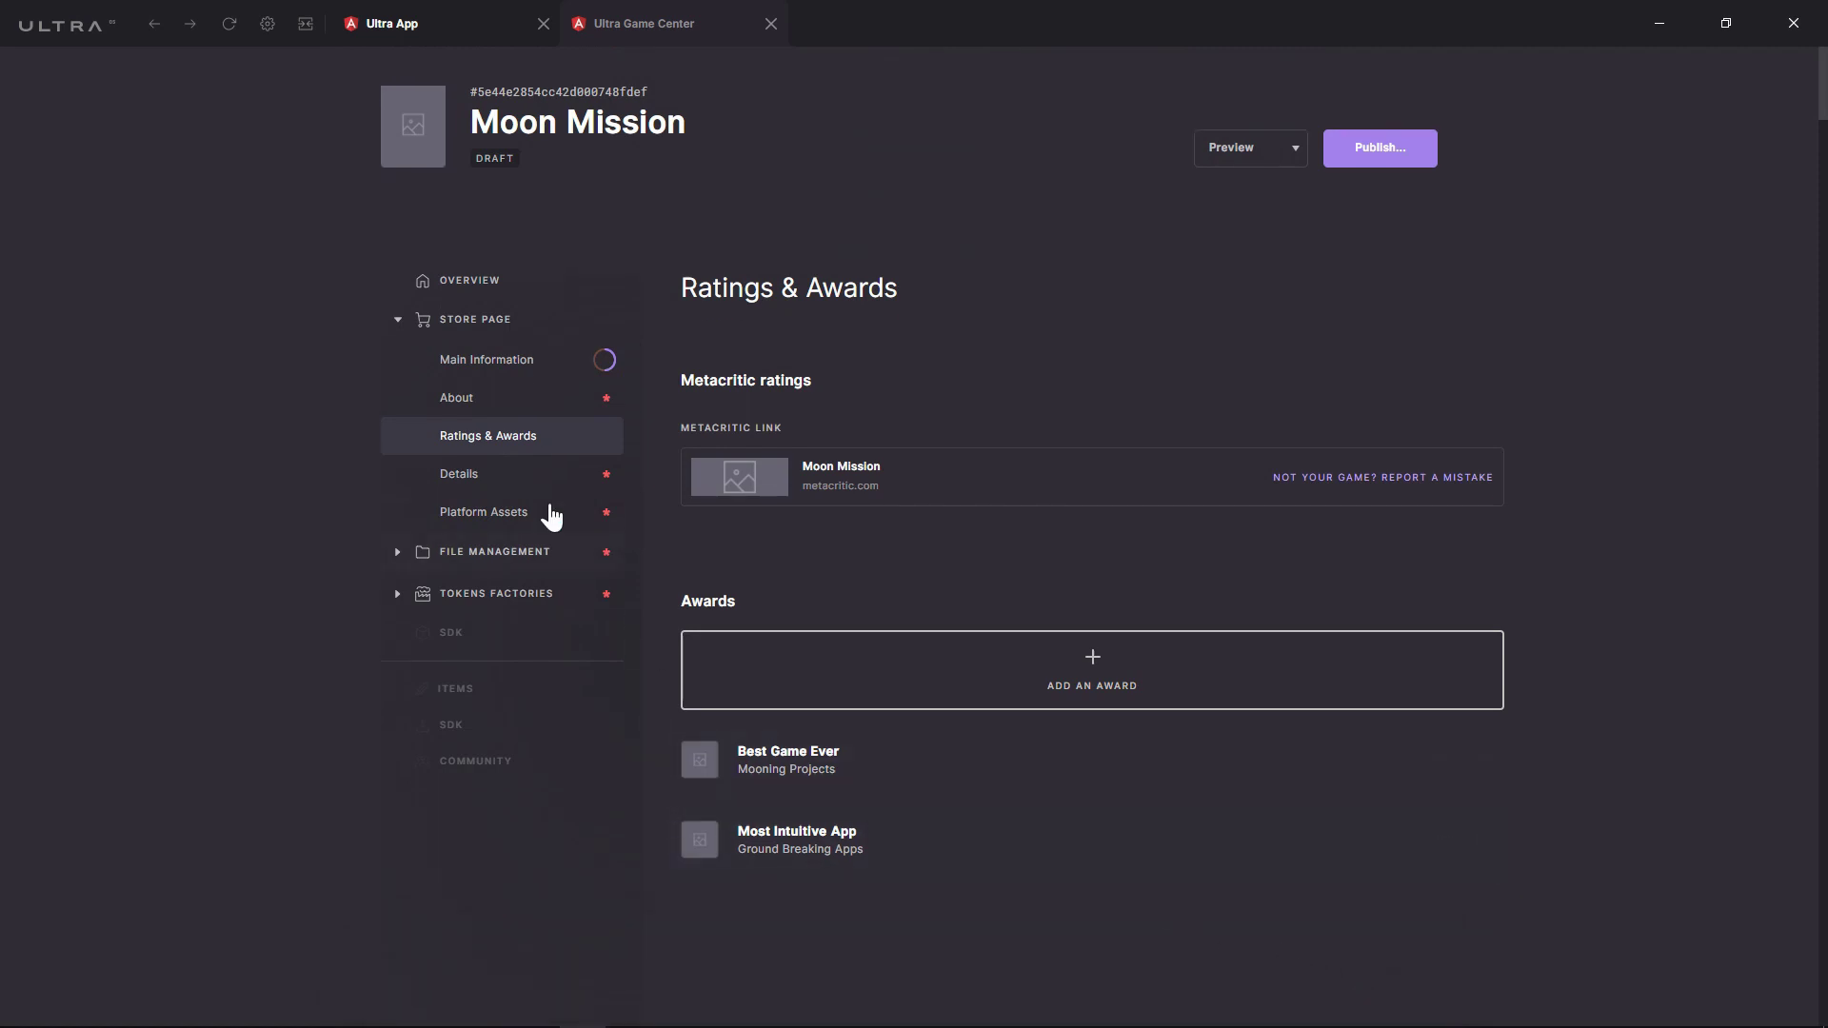
# On Details, tick Single player, Online Multiplayer, Co-op, Multi-player, Cross-Platform and Online Co-op play modes.
pyautogui.click(529, 476)
pyautogui.scroll(-1, 529, 488)
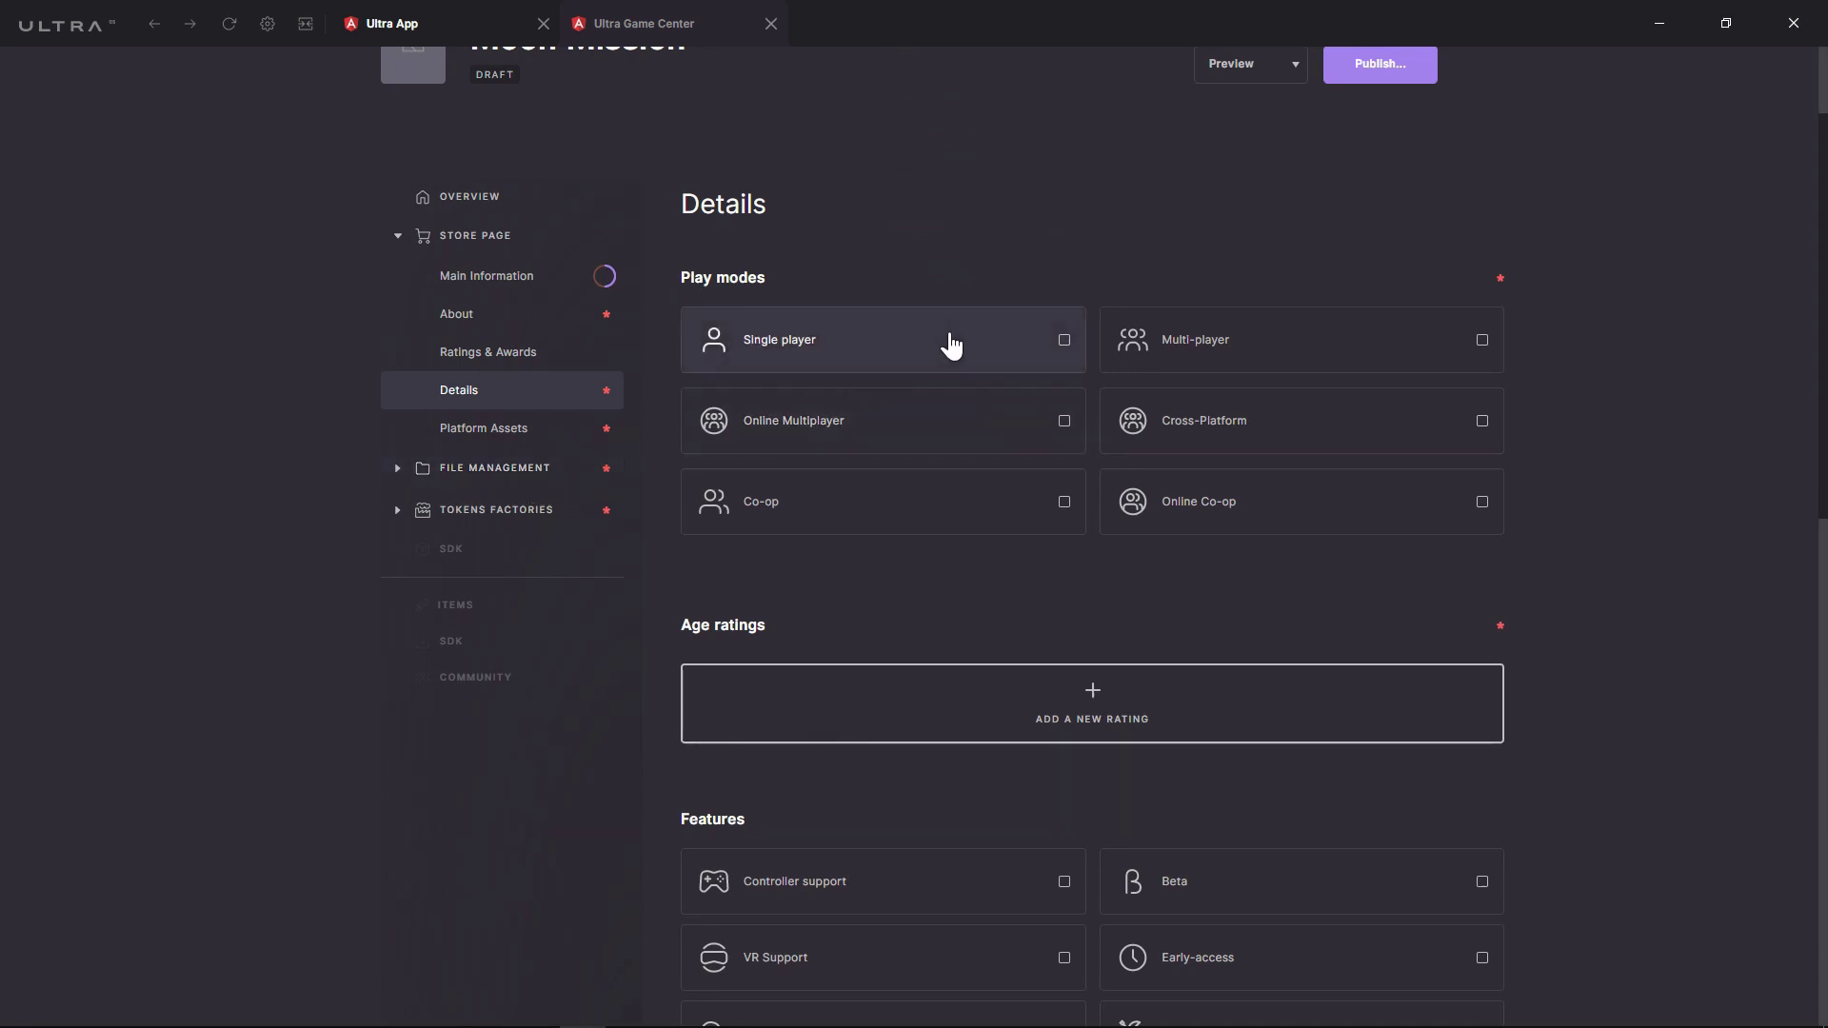
pyautogui.click(950, 367)
pyautogui.click(942, 423)
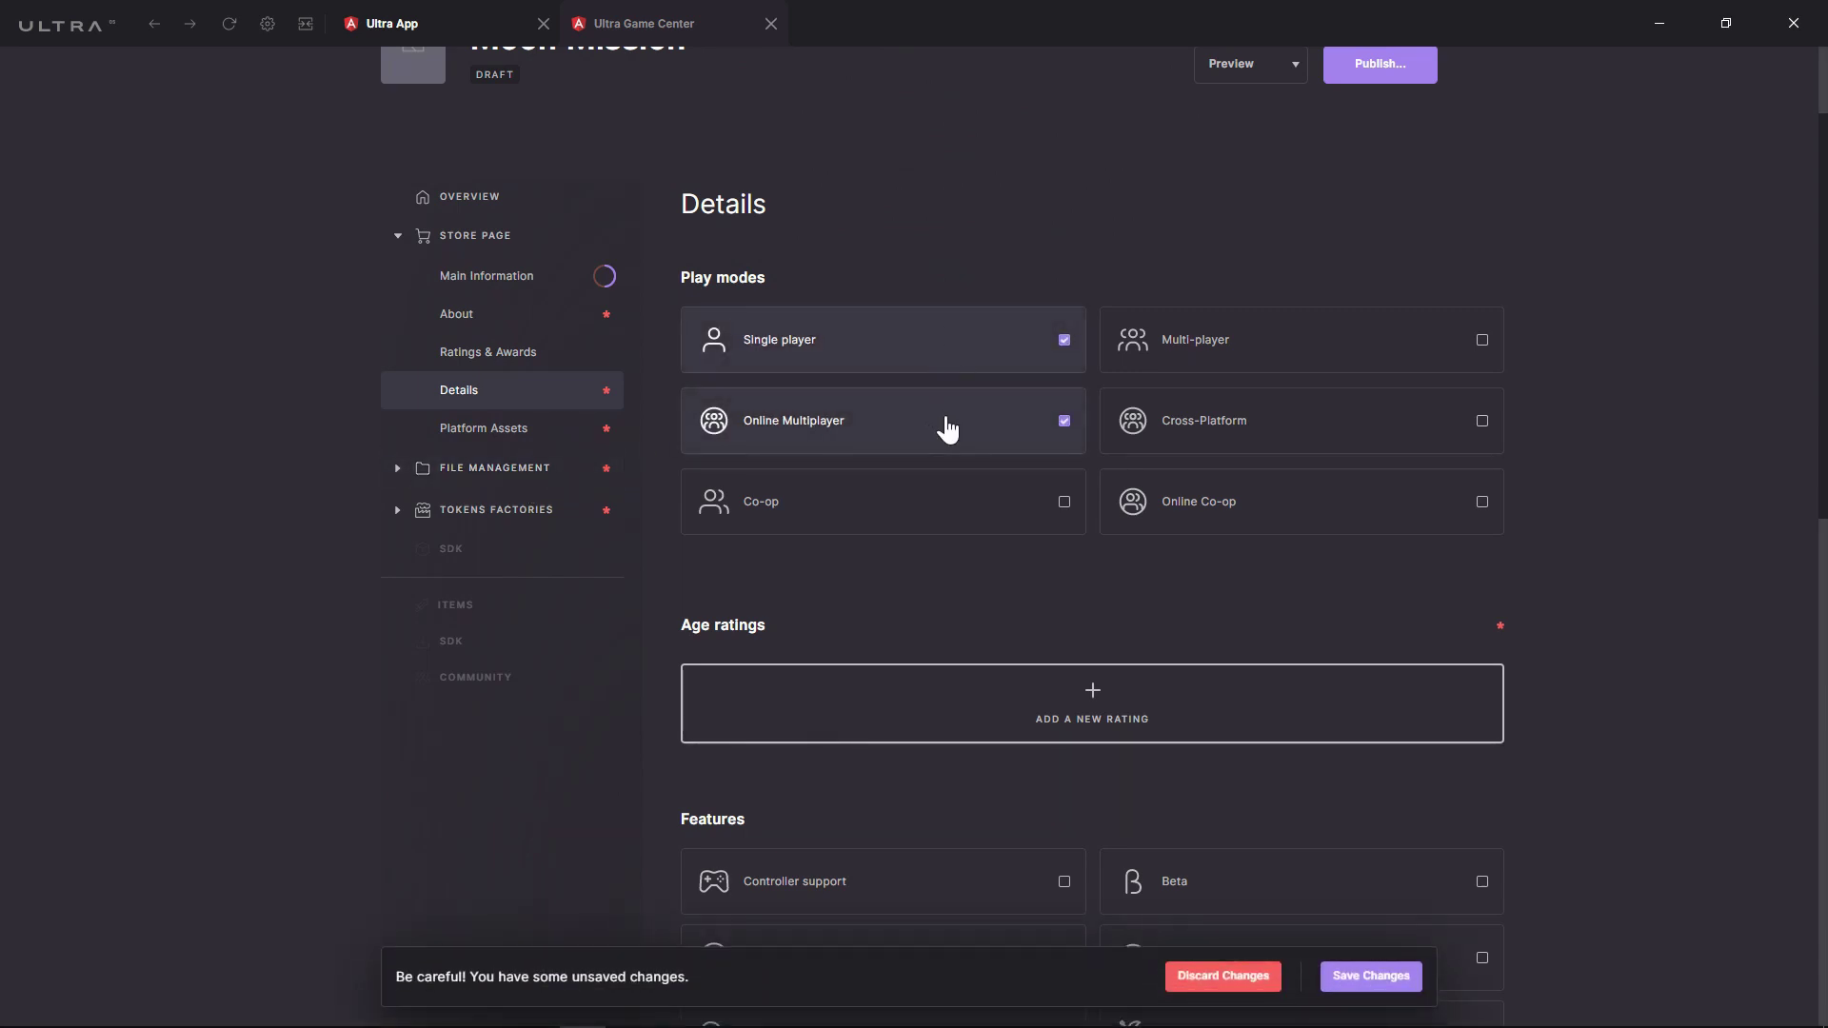
pyautogui.click(981, 514)
pyautogui.click(1184, 368)
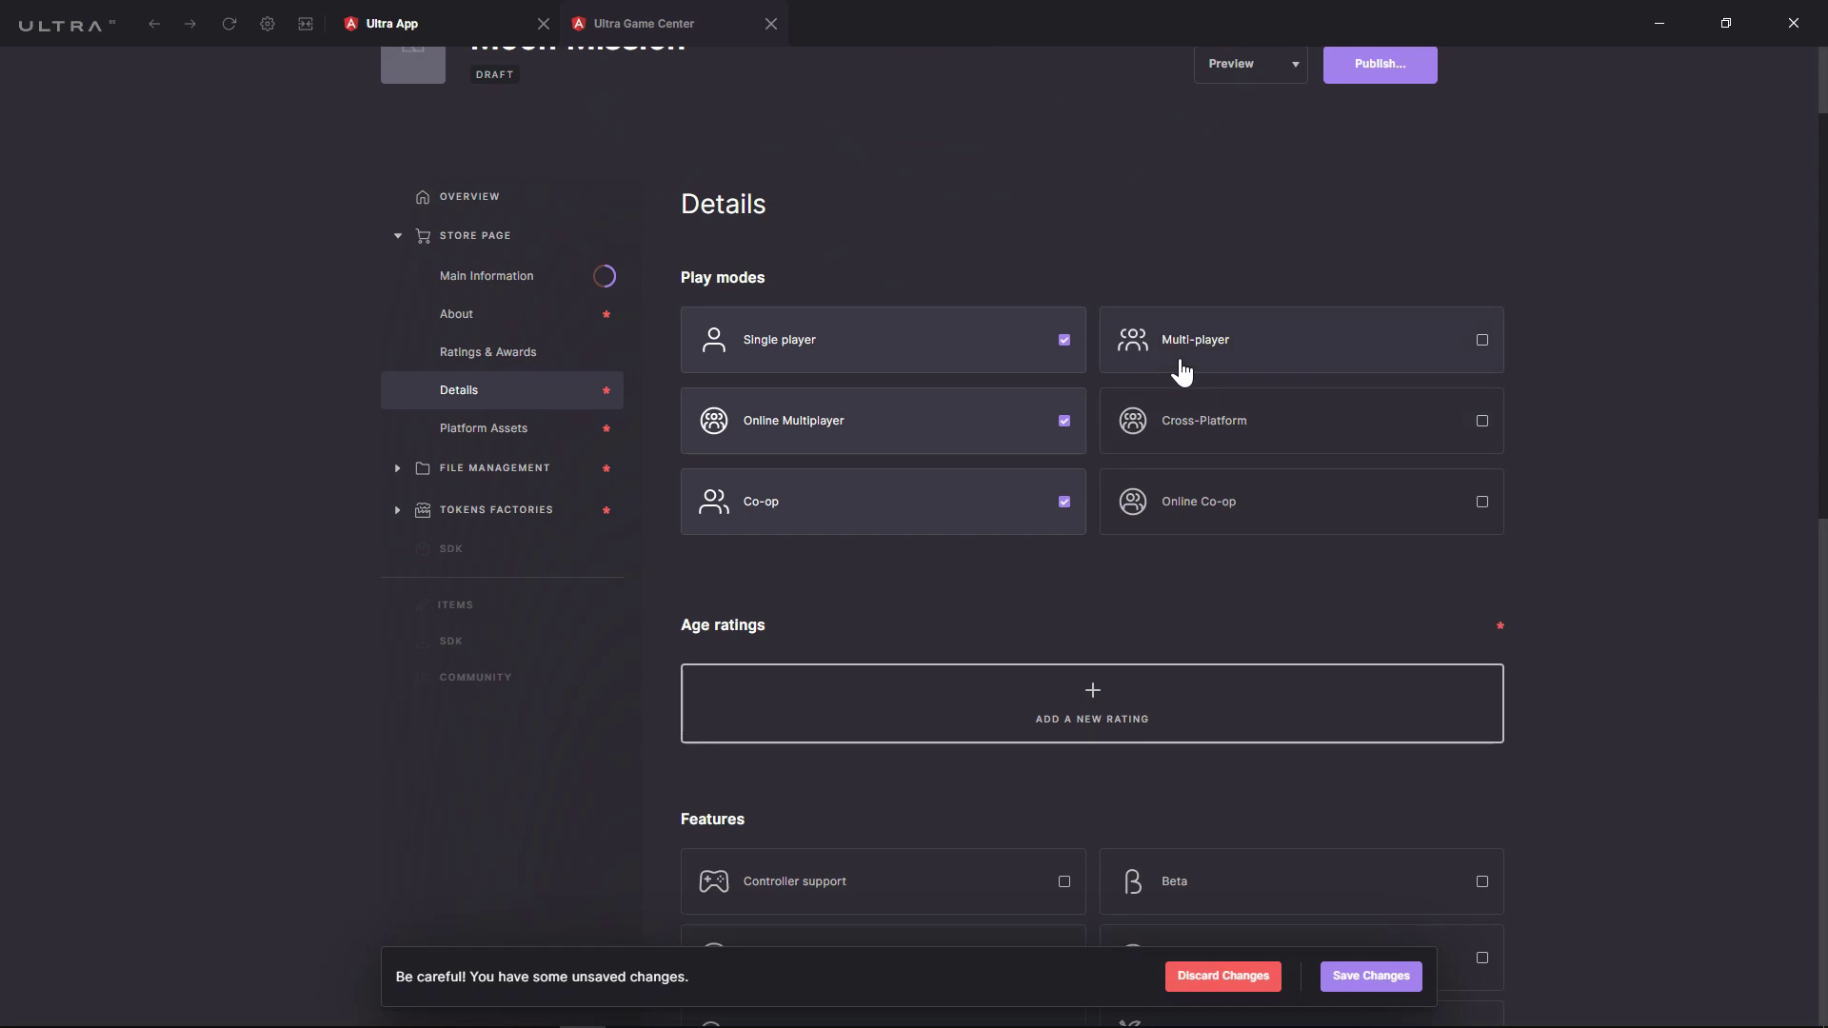
pyautogui.click(1197, 430)
pyautogui.click(1157, 514)
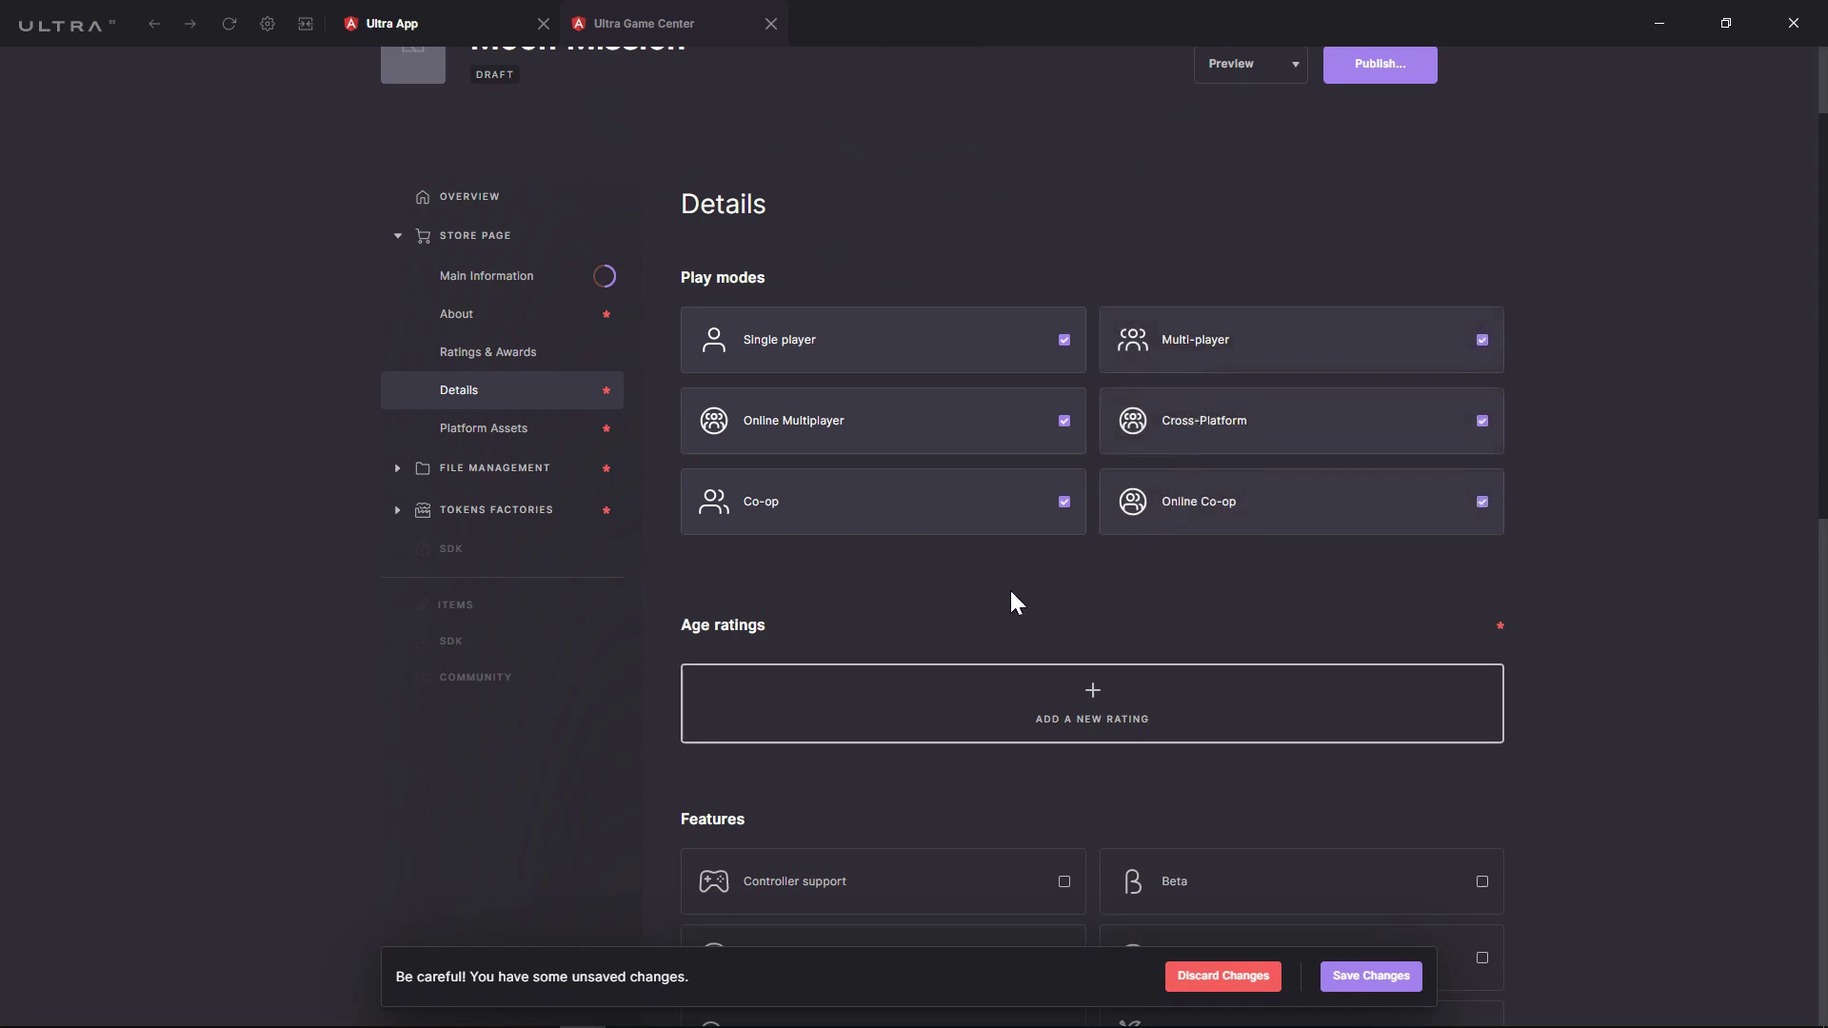
pyautogui.scroll(-2, 1009, 590)
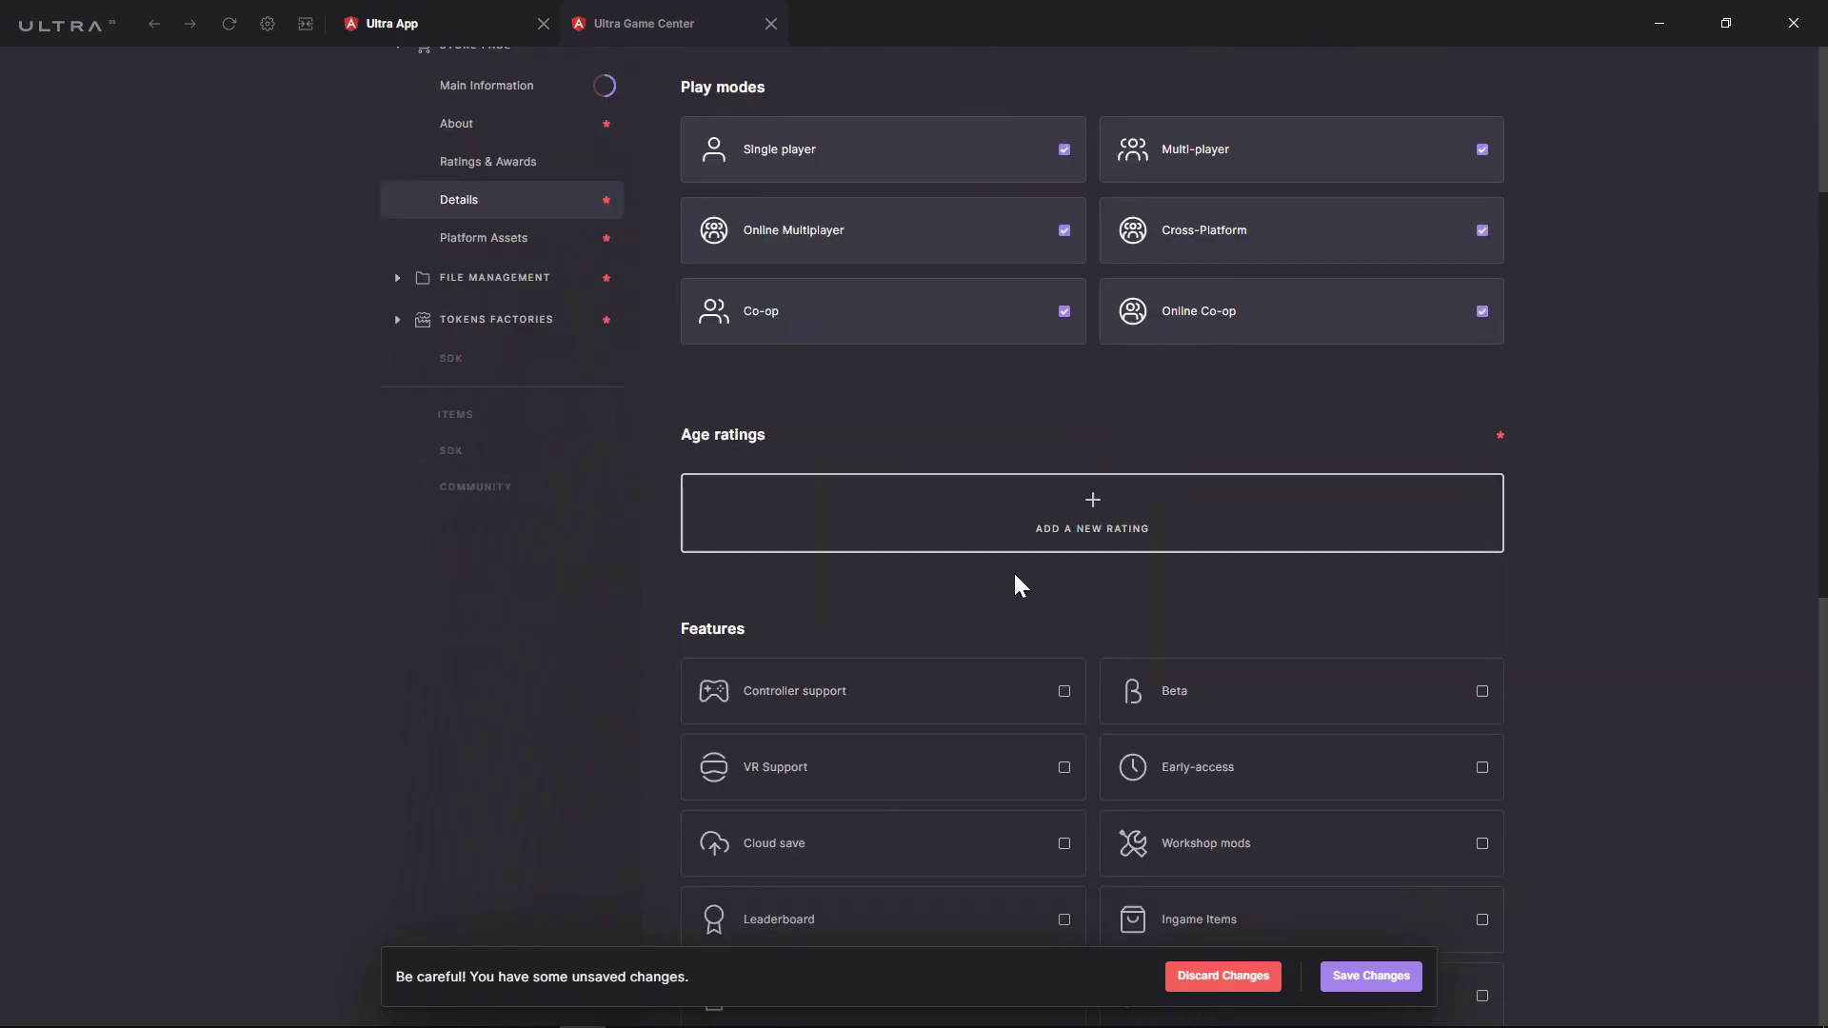
# Add the United States (ESRB) Early Childhood age rating.
pyautogui.click(1054, 526)
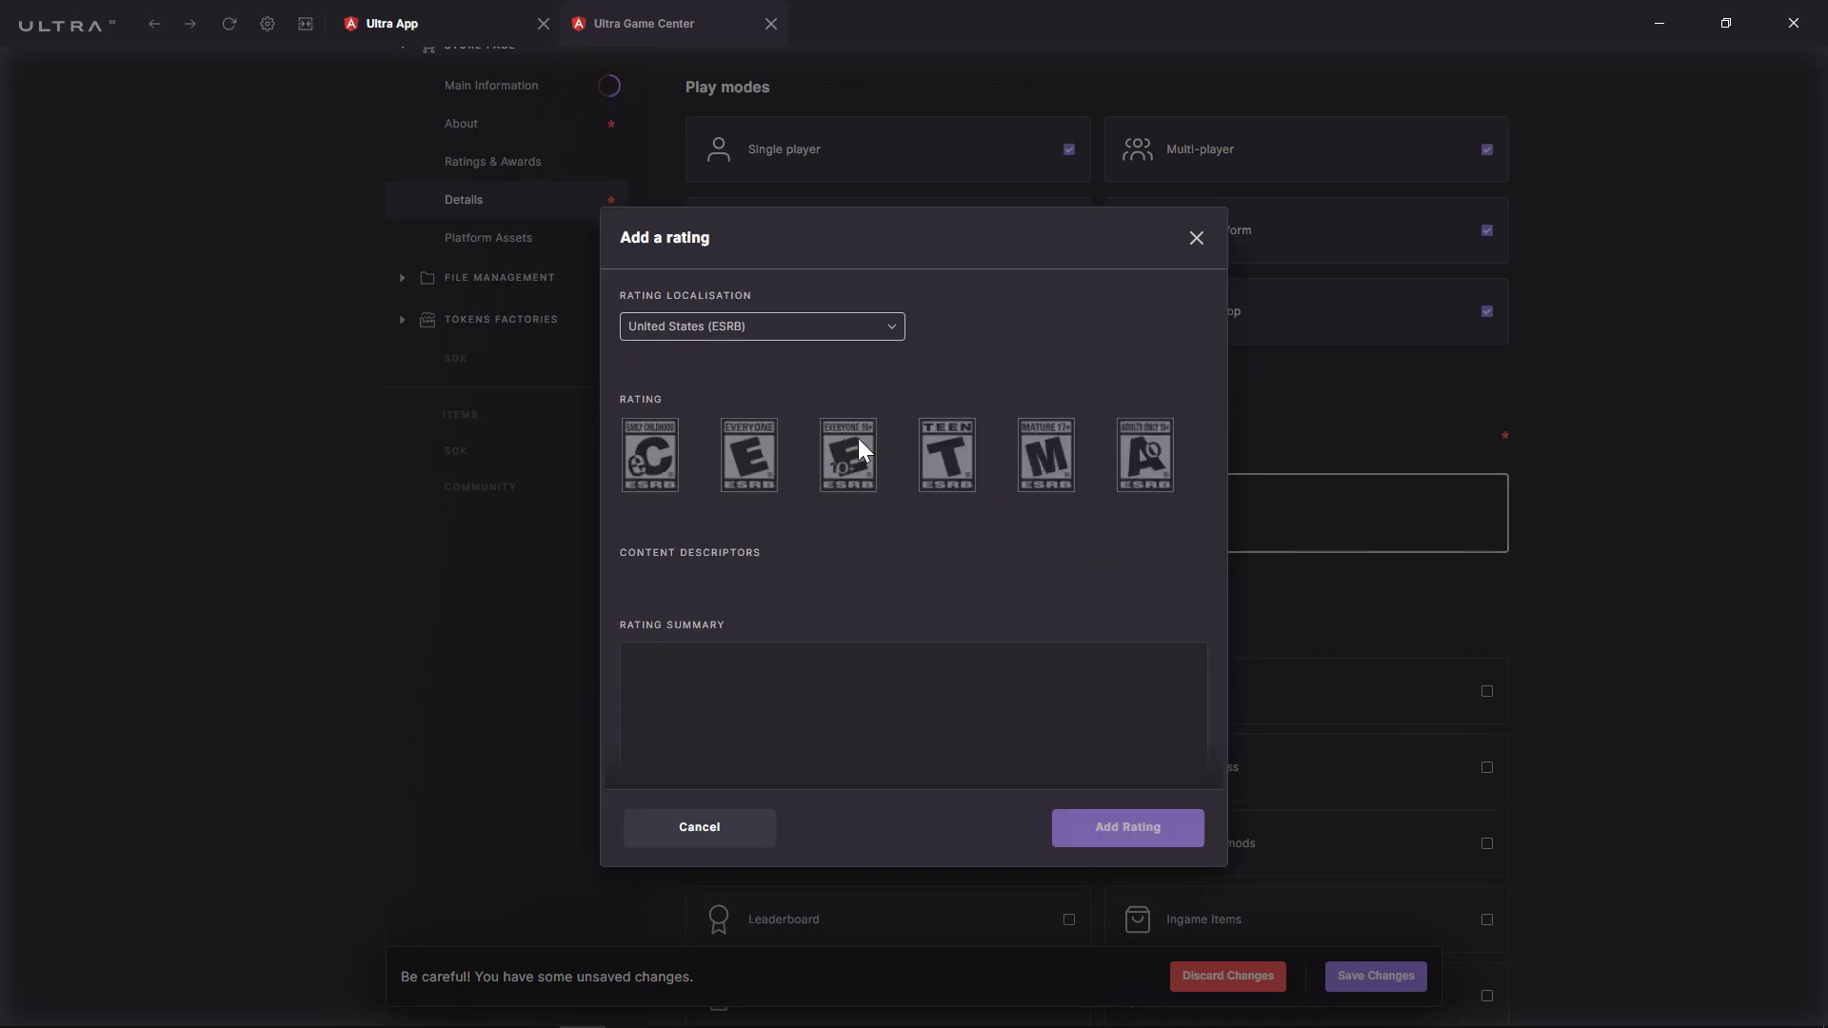
pyautogui.click(734, 330)
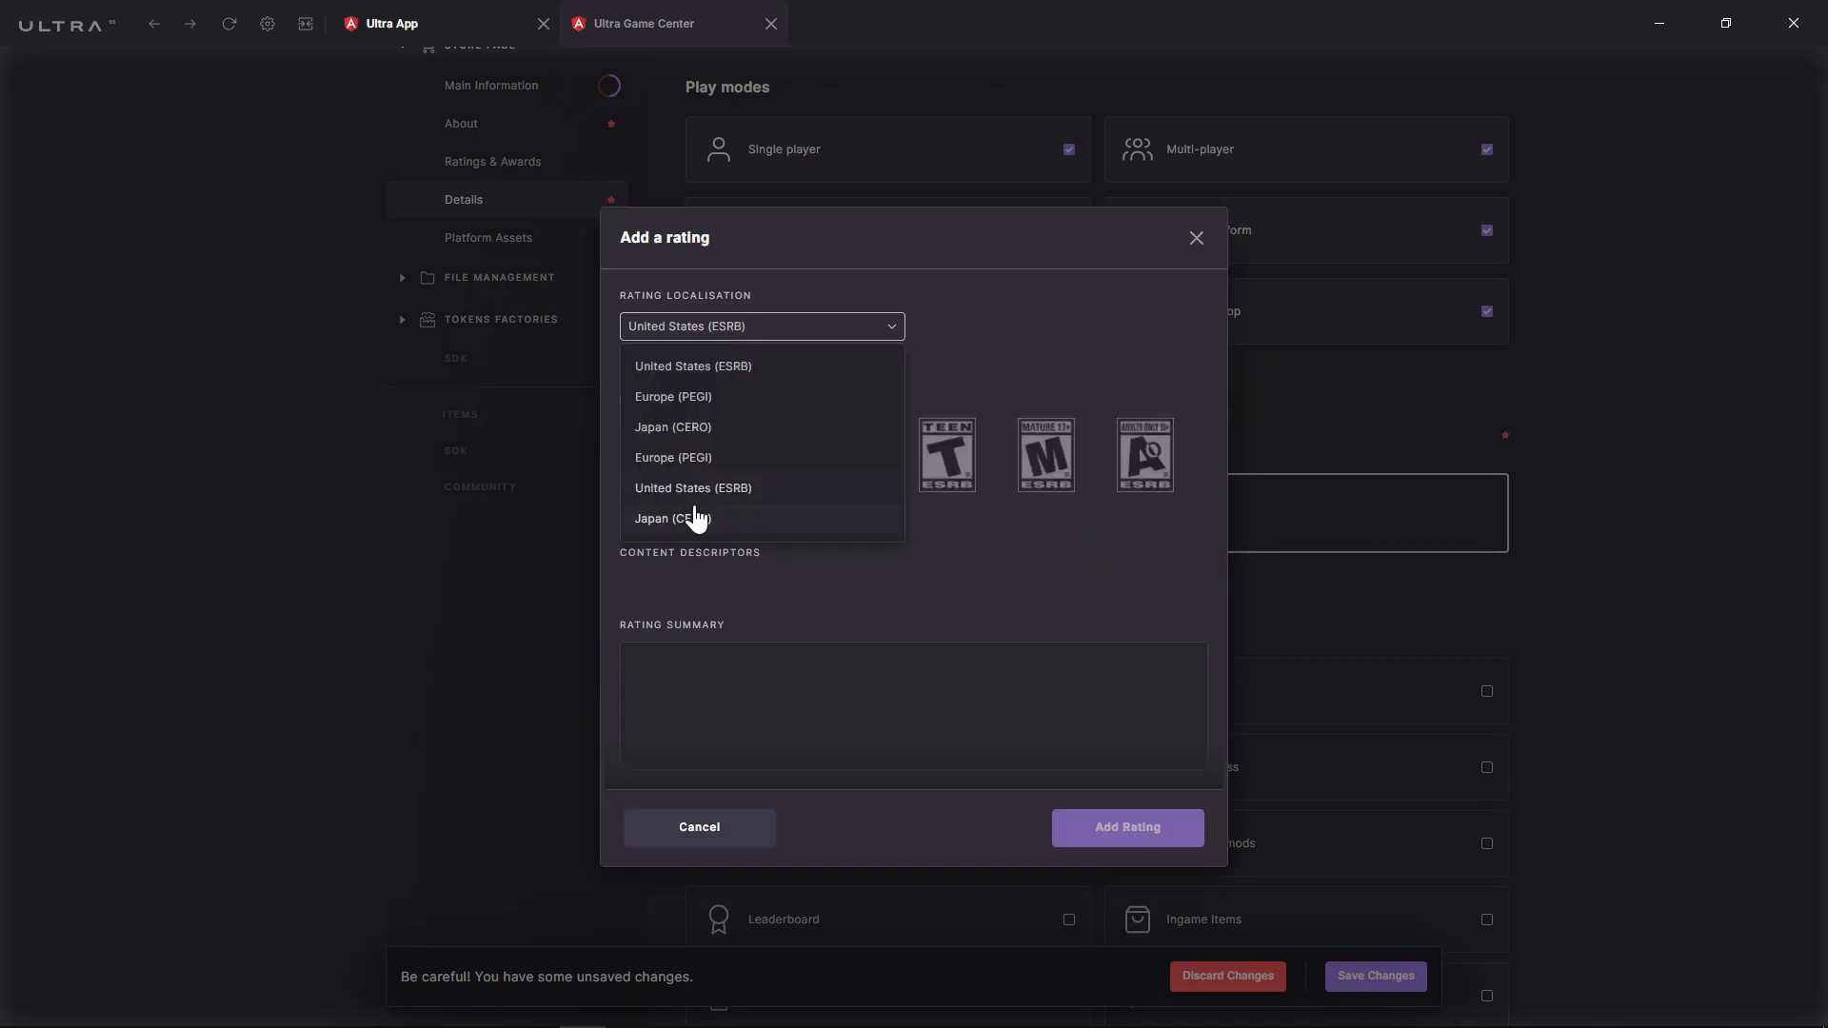
pyautogui.click(701, 374)
pyautogui.click(664, 467)
pyautogui.click(1128, 826)
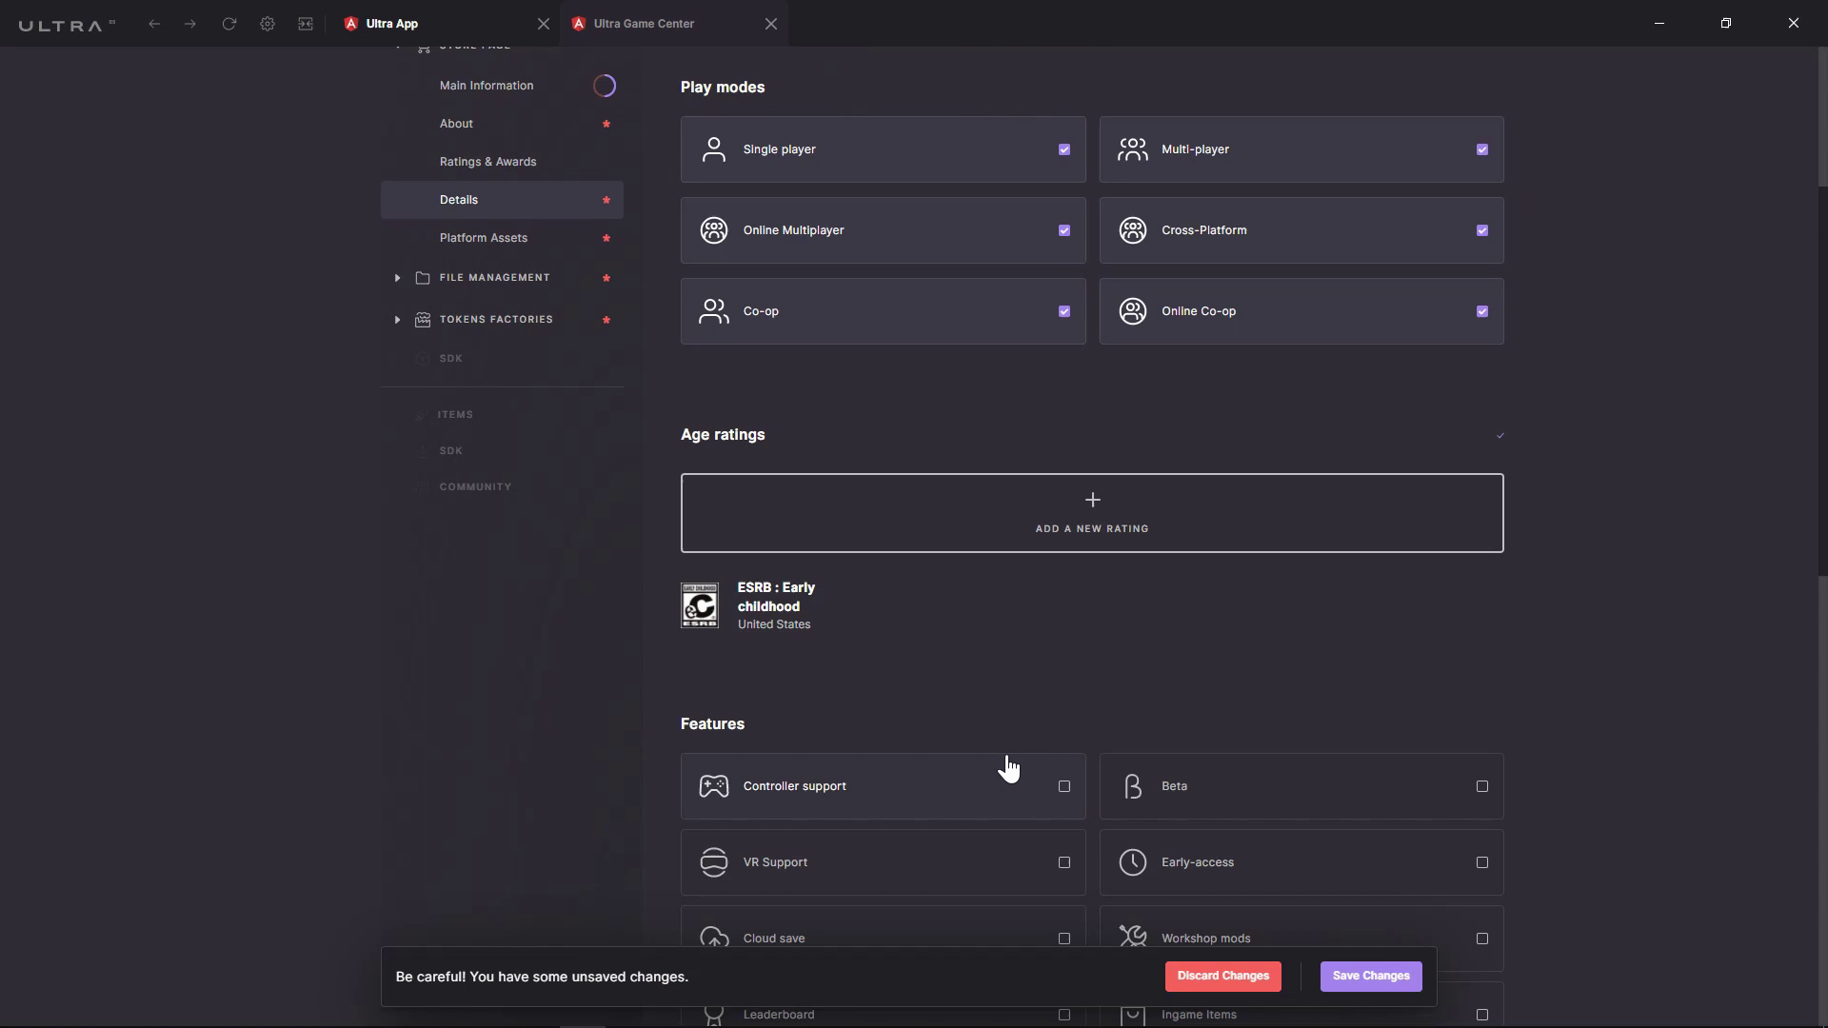
# Add the Europe (PEGI) Pegi 3 age rating.
pyautogui.click(1054, 518)
pyautogui.click(761, 327)
pyautogui.click(787, 398)
pyautogui.click(656, 408)
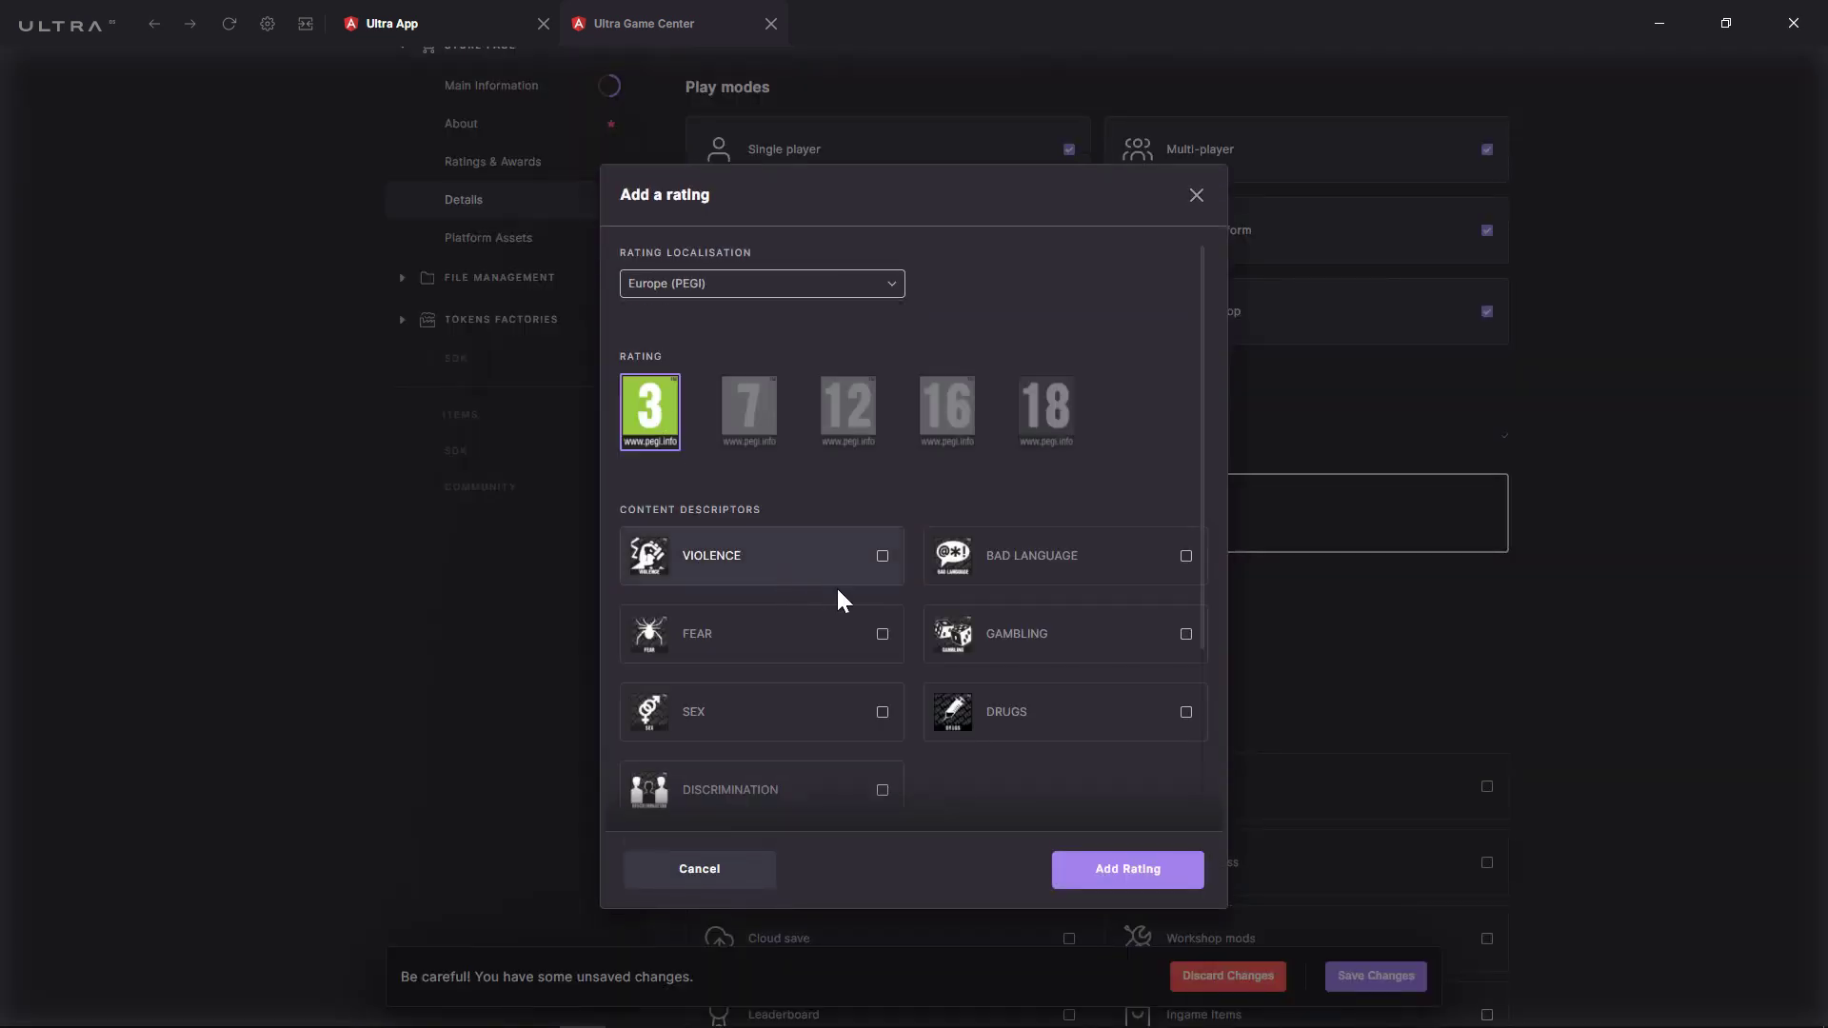
pyautogui.scroll(-3, 1095, 590)
pyautogui.click(1125, 868)
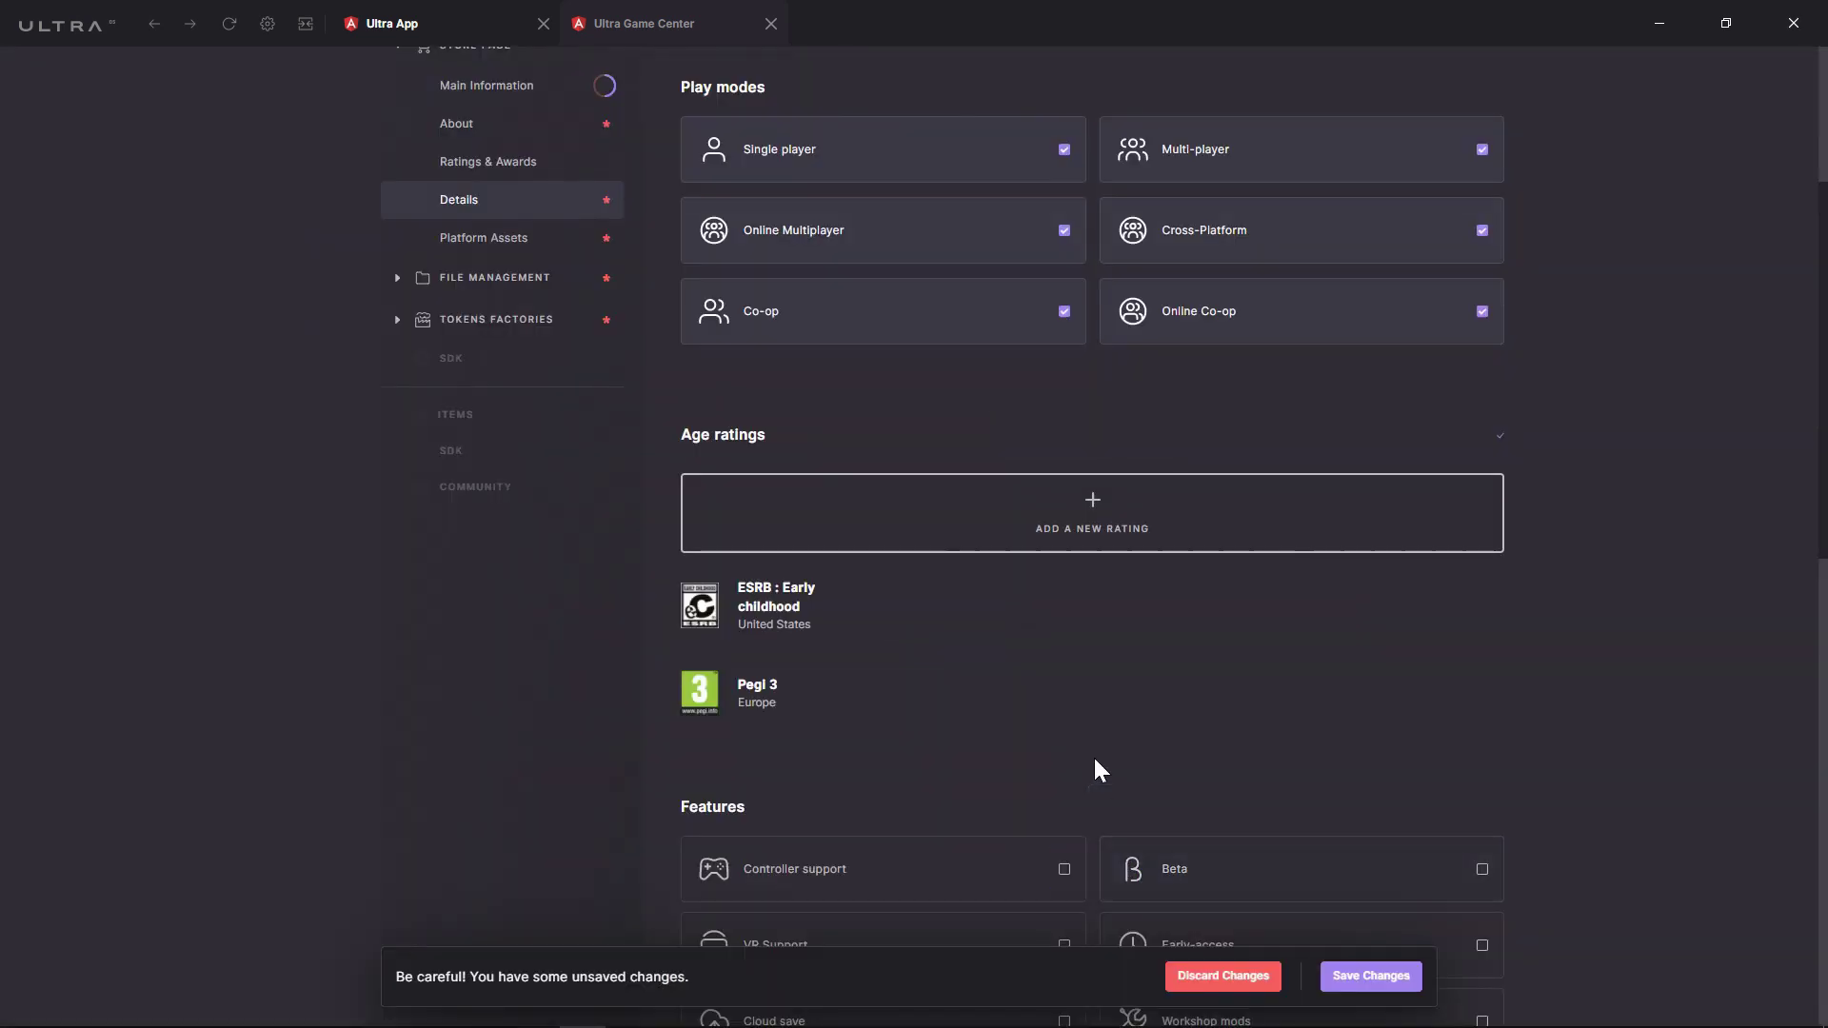
pyautogui.scroll(-3, 1096, 723)
# Tick the Leaderboard, Secure anti-cheat and Ingame Items features.
pyautogui.scroll(-2, 933, 716)
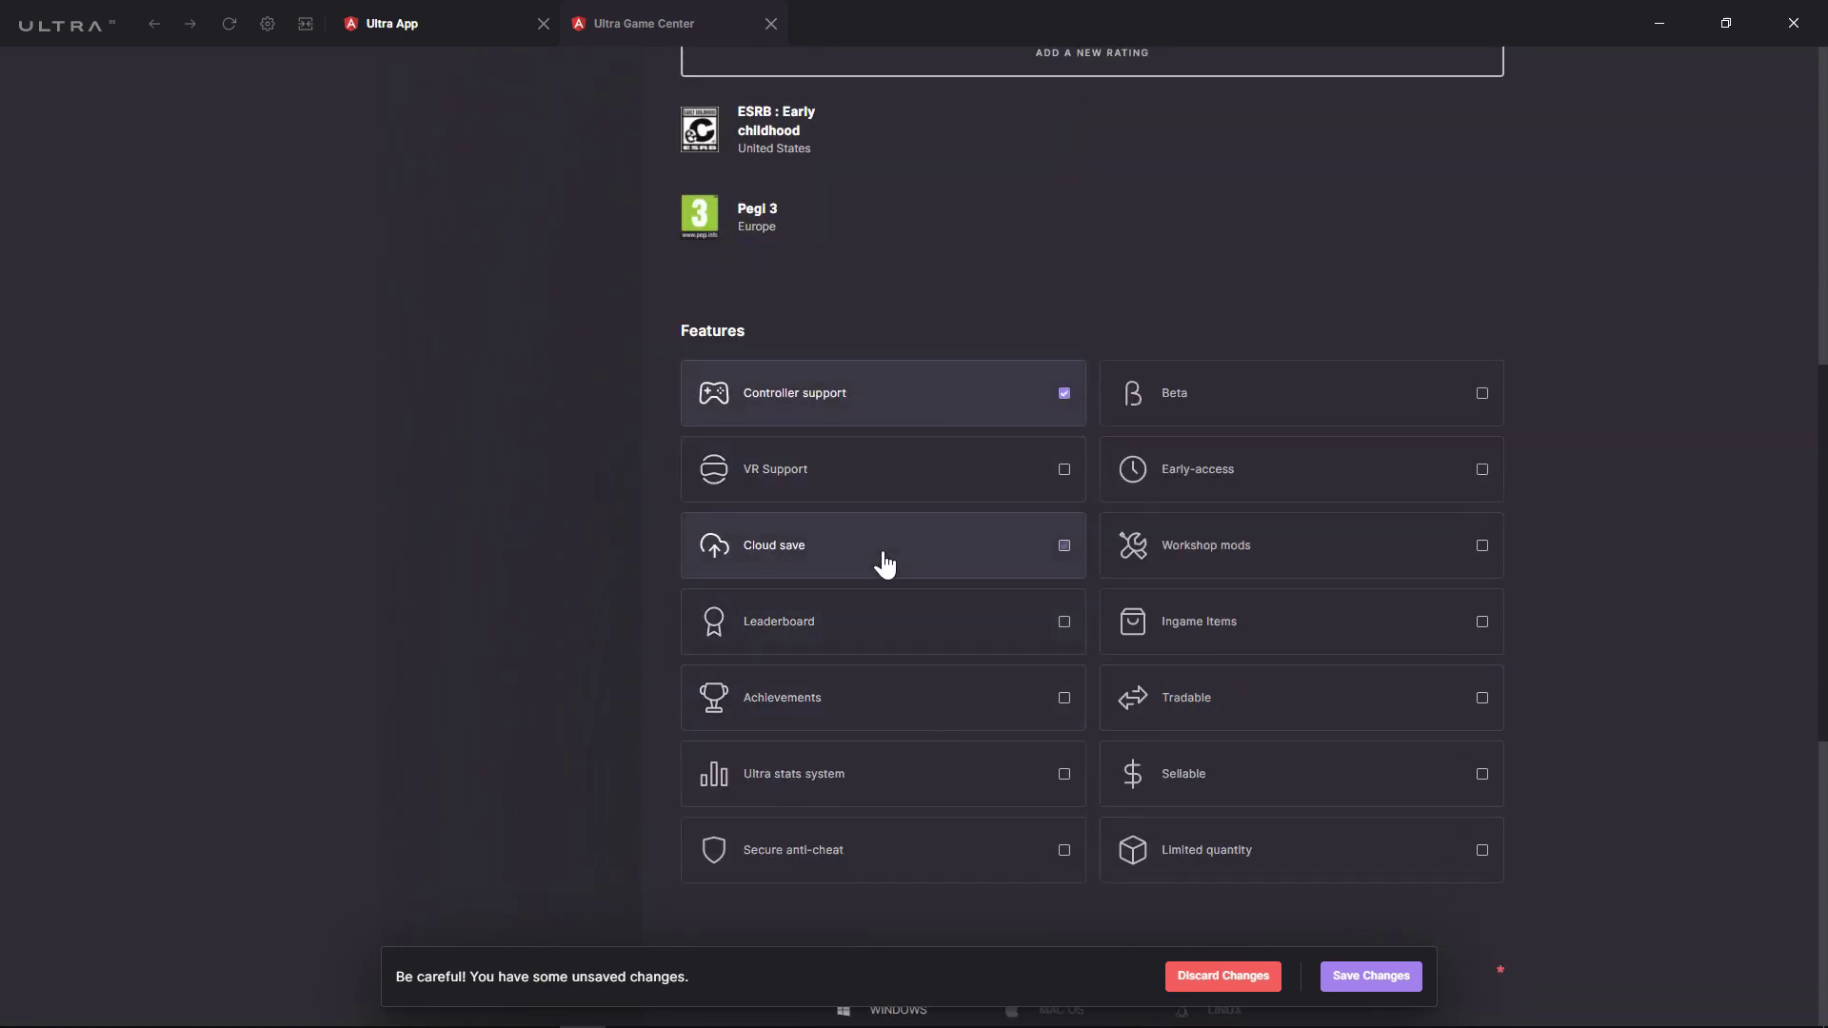
pyautogui.click(883, 634)
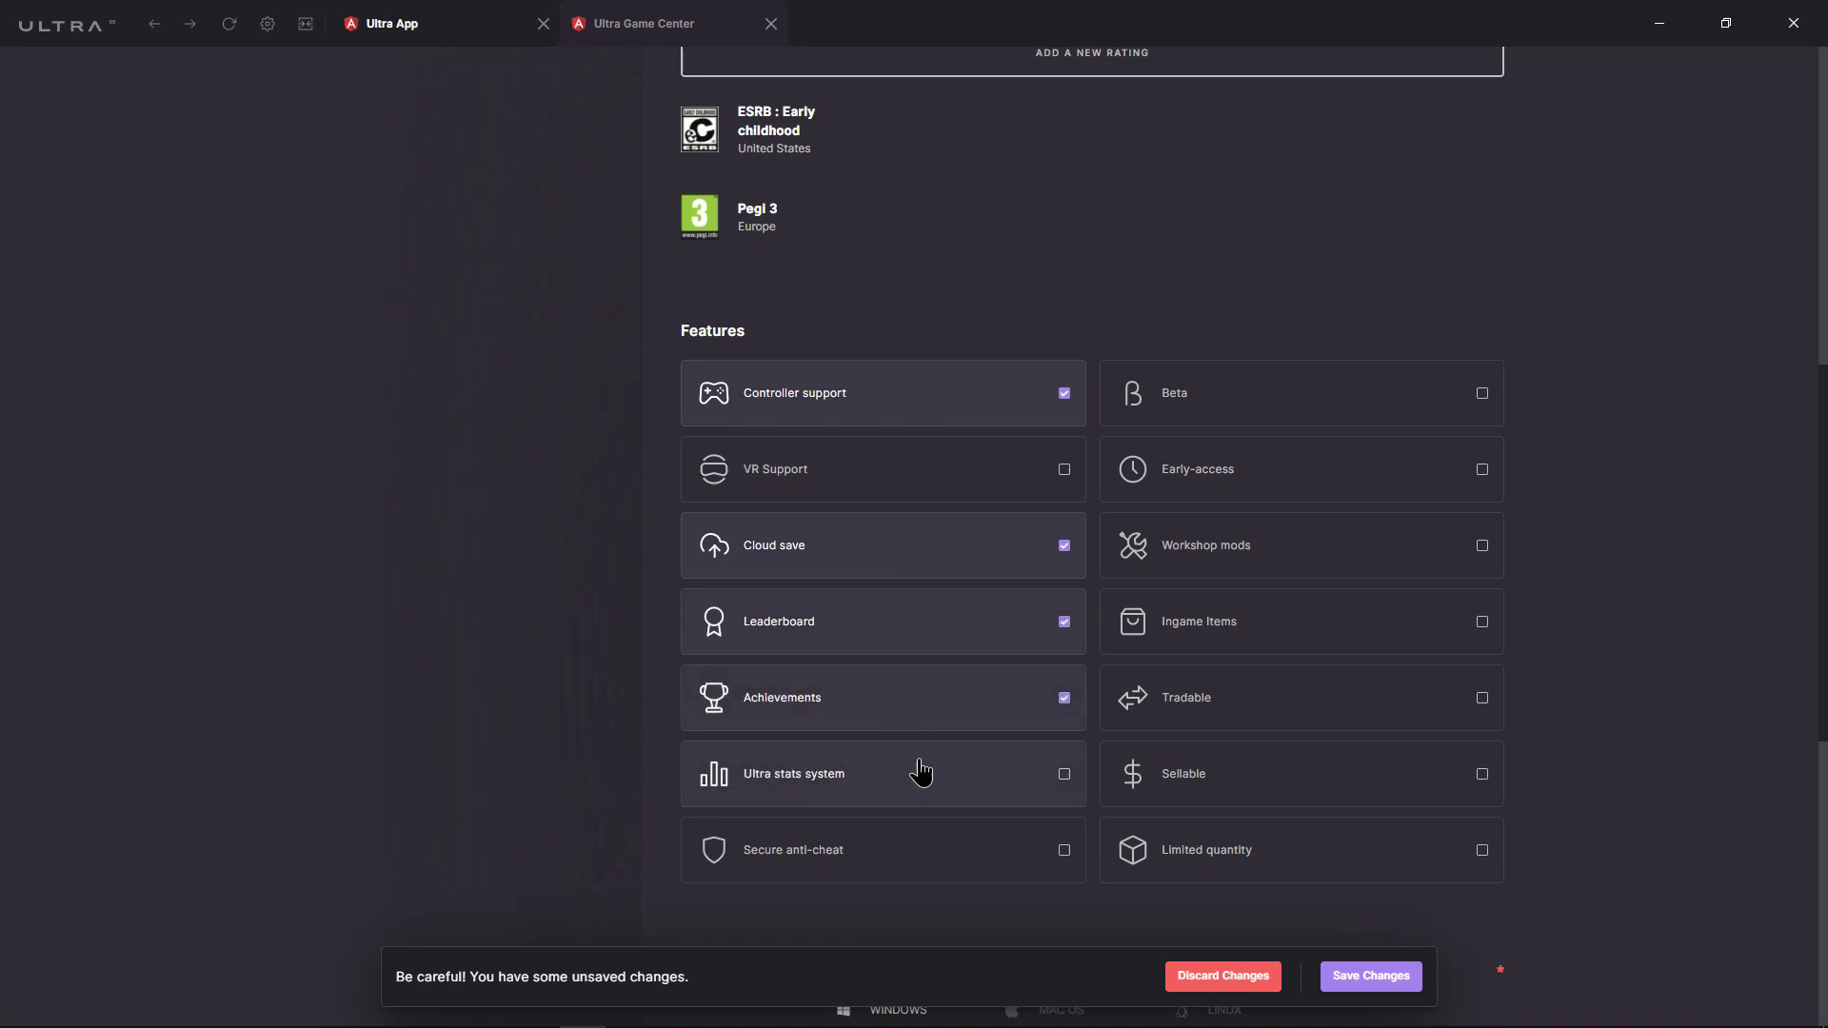
pyautogui.click(980, 838)
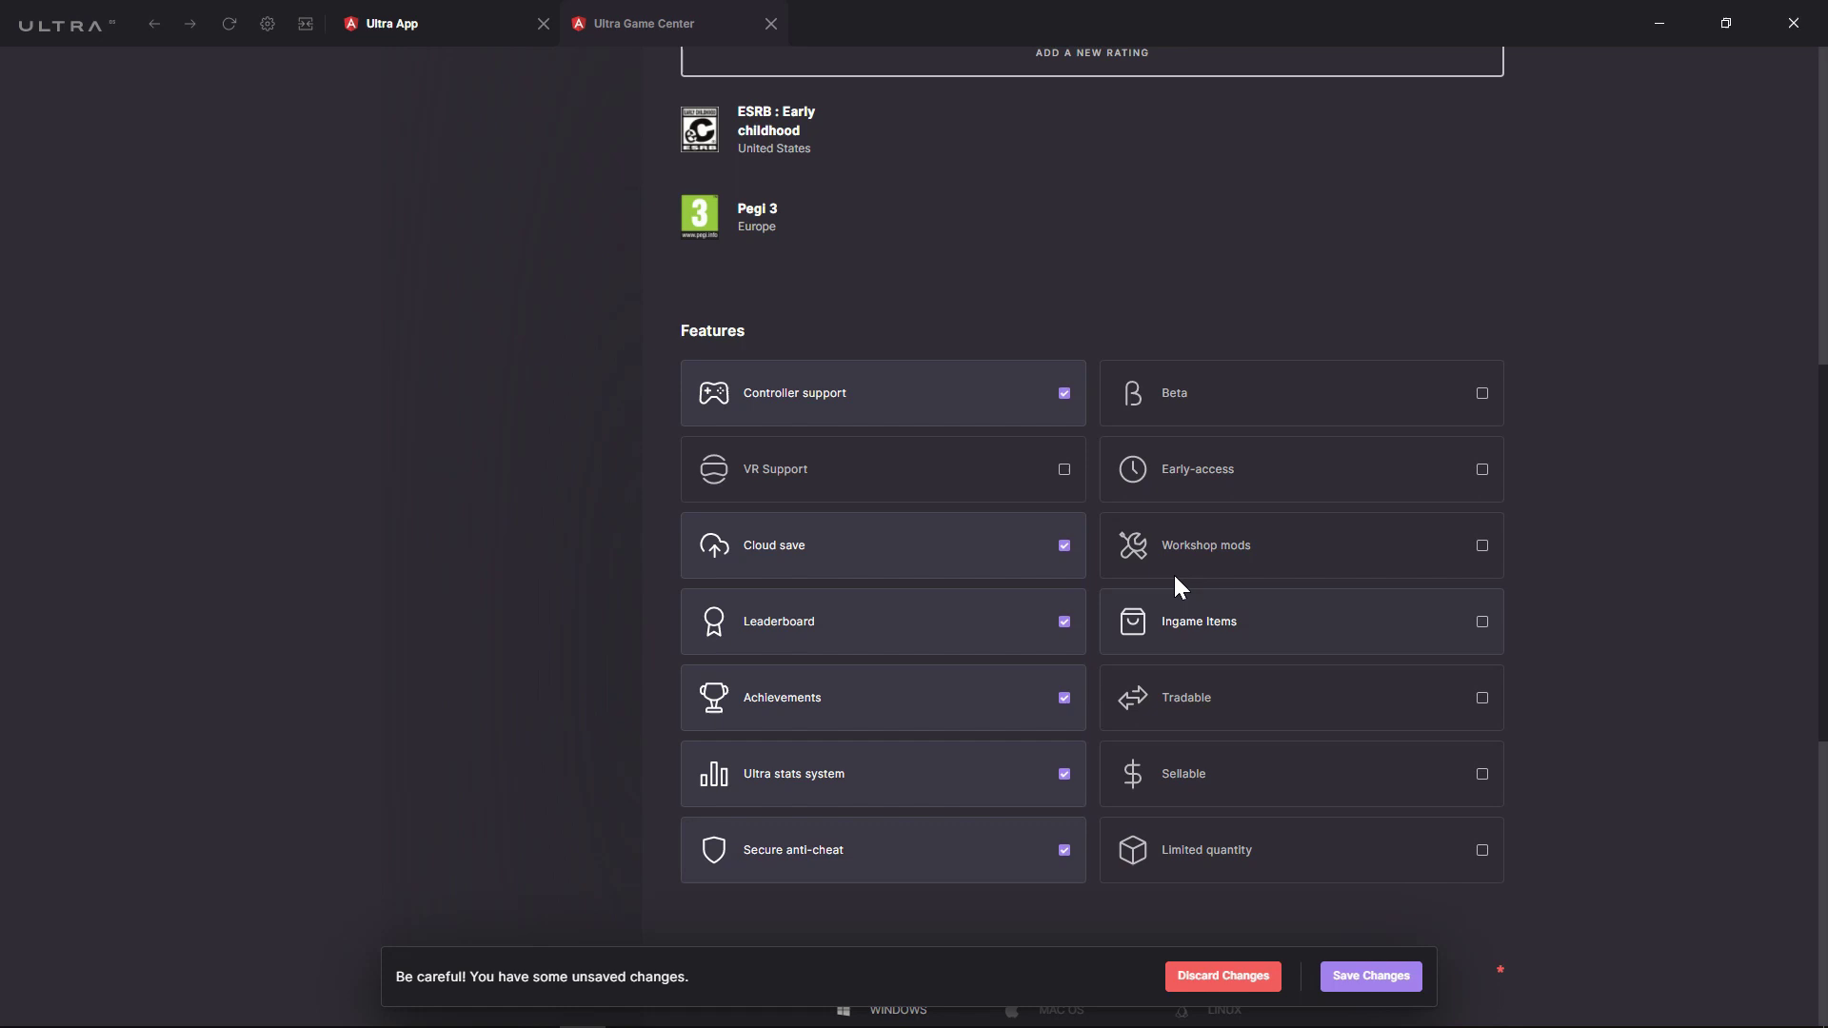
pyautogui.click(1375, 633)
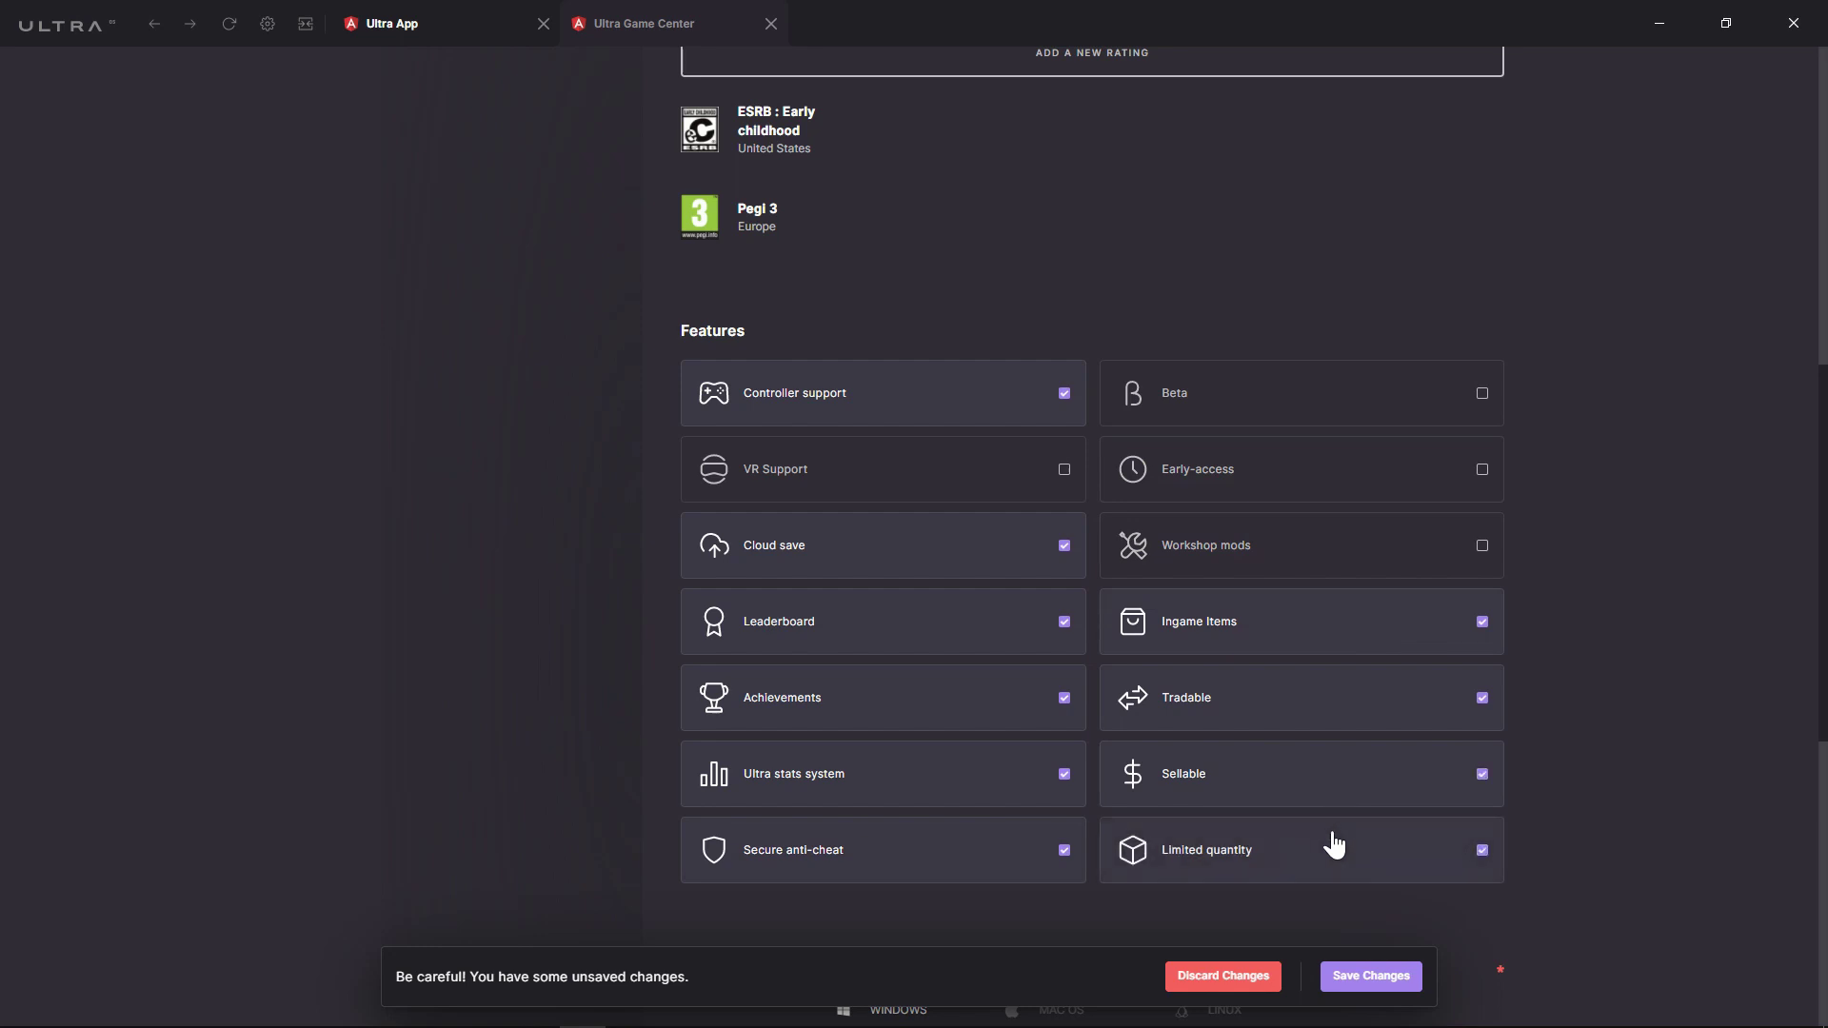
pyautogui.scroll(-1, 1334, 826)
# Set the Windows minimum OS to Windows Vista, CPU Intel Core i3-7100 and memory 4 GB.
pyautogui.scroll(-3, 1335, 825)
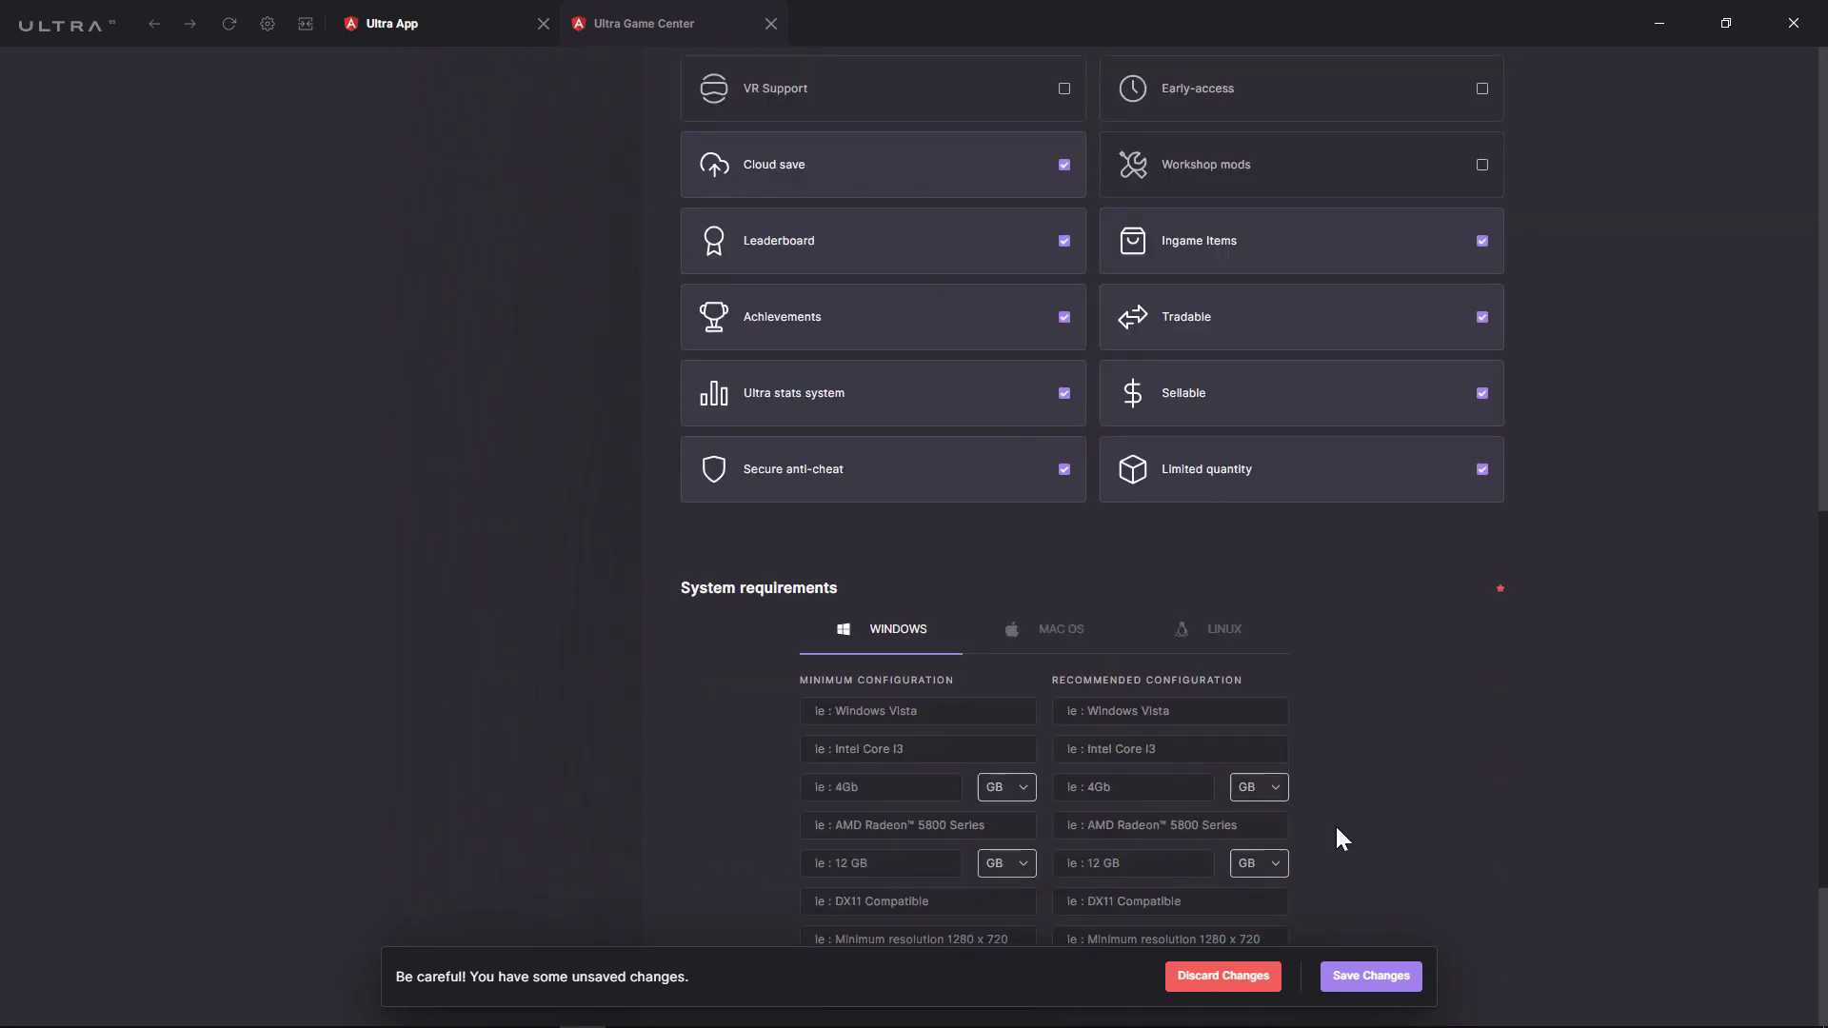
pyautogui.scroll(-2, 1336, 829)
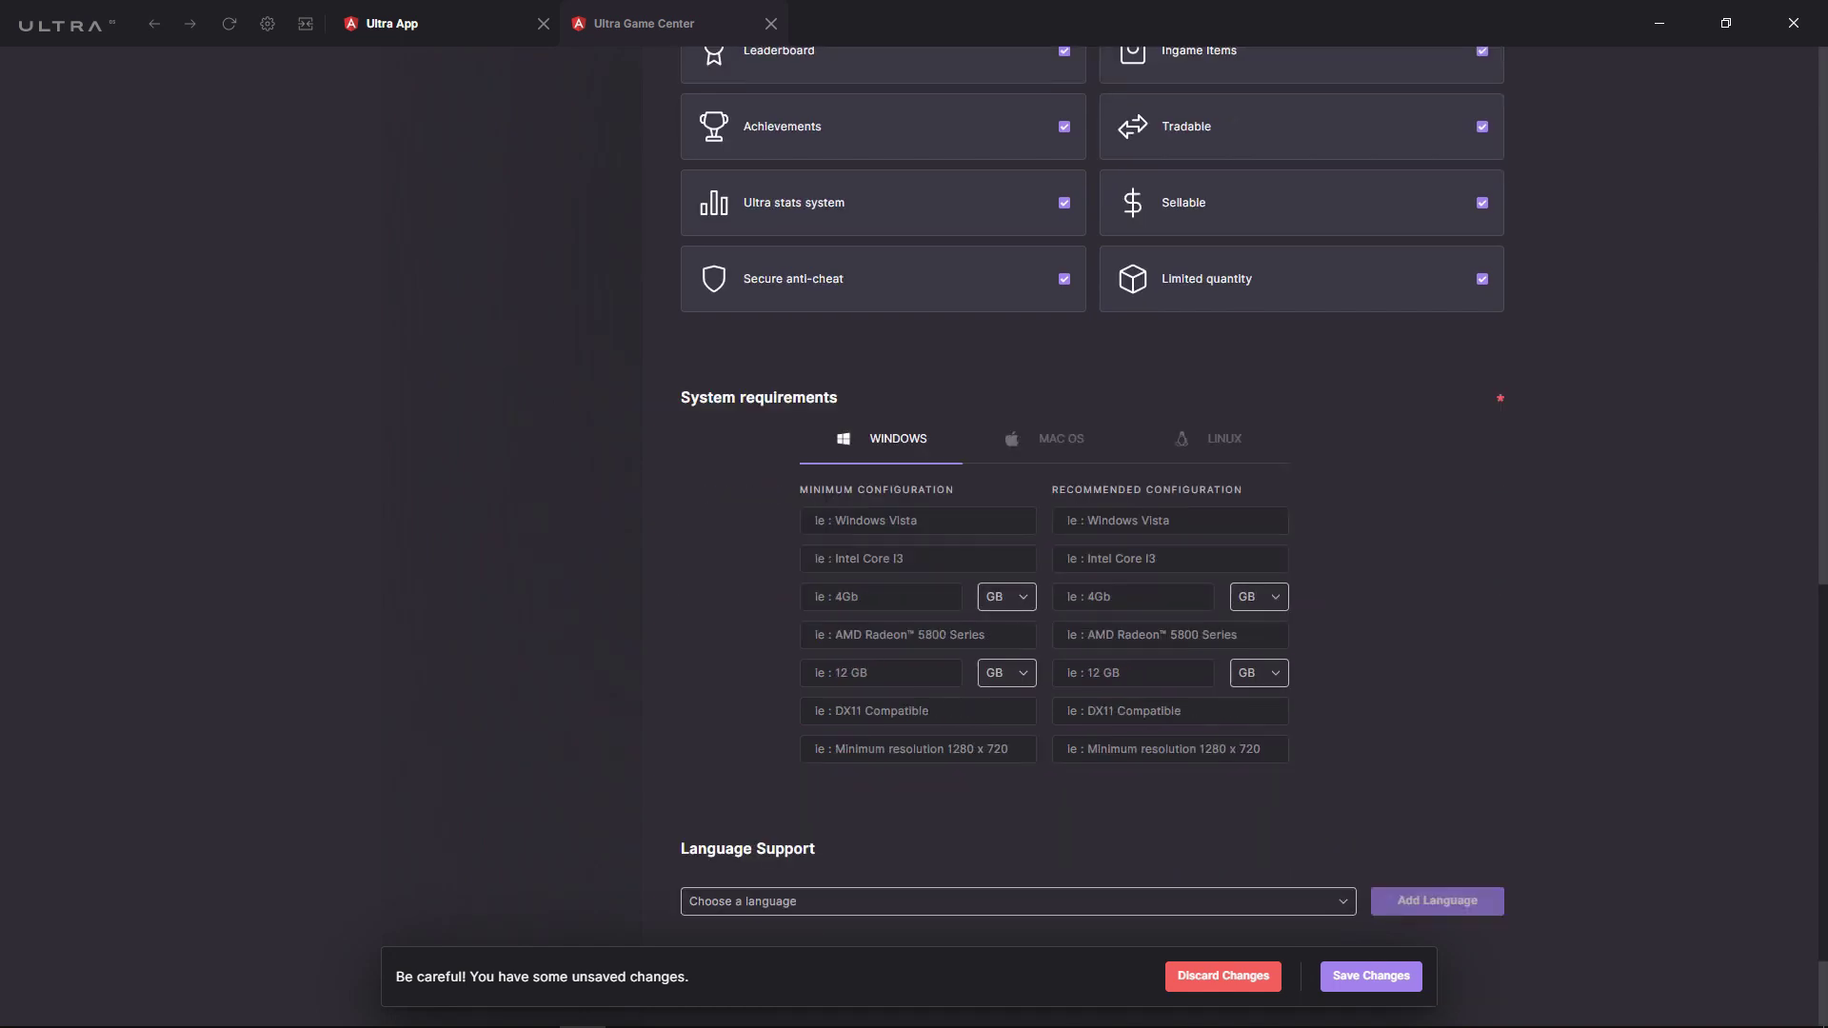
pyautogui.click(816, 520)
pyautogui.write('Windo')
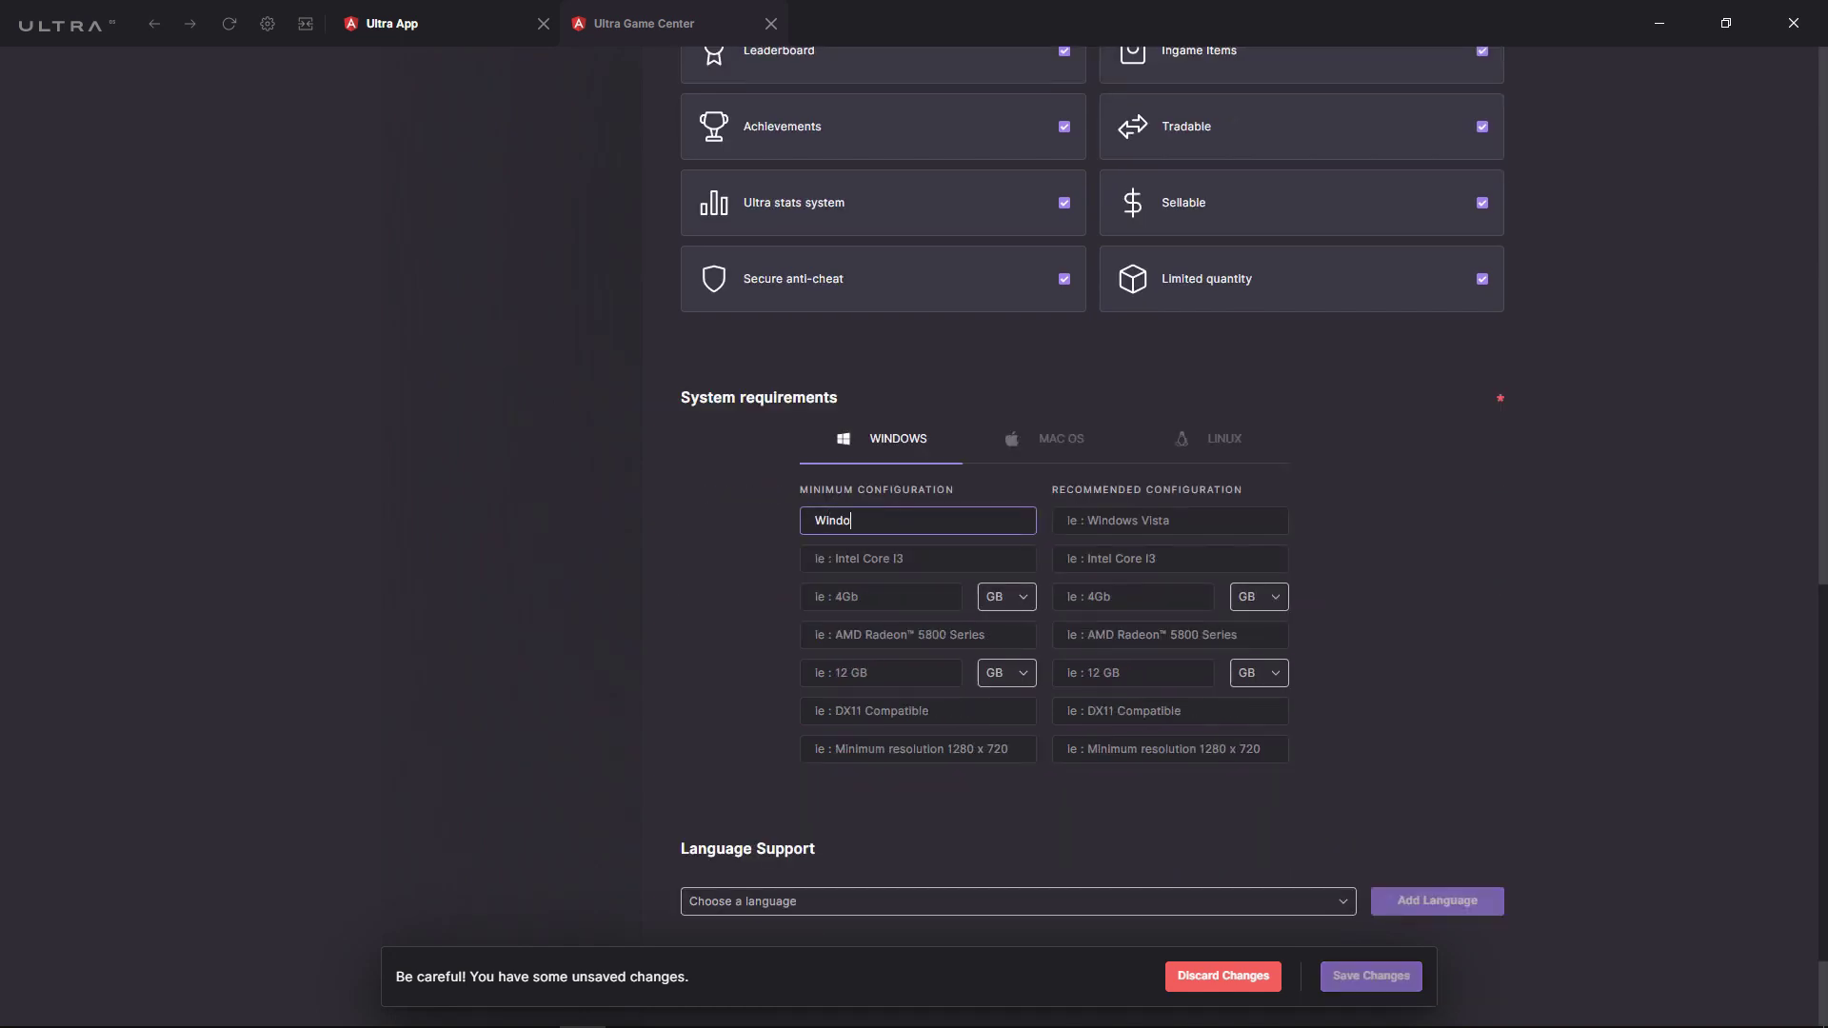
pyautogui.write('ws Vista')
pyautogui.press('Tab')
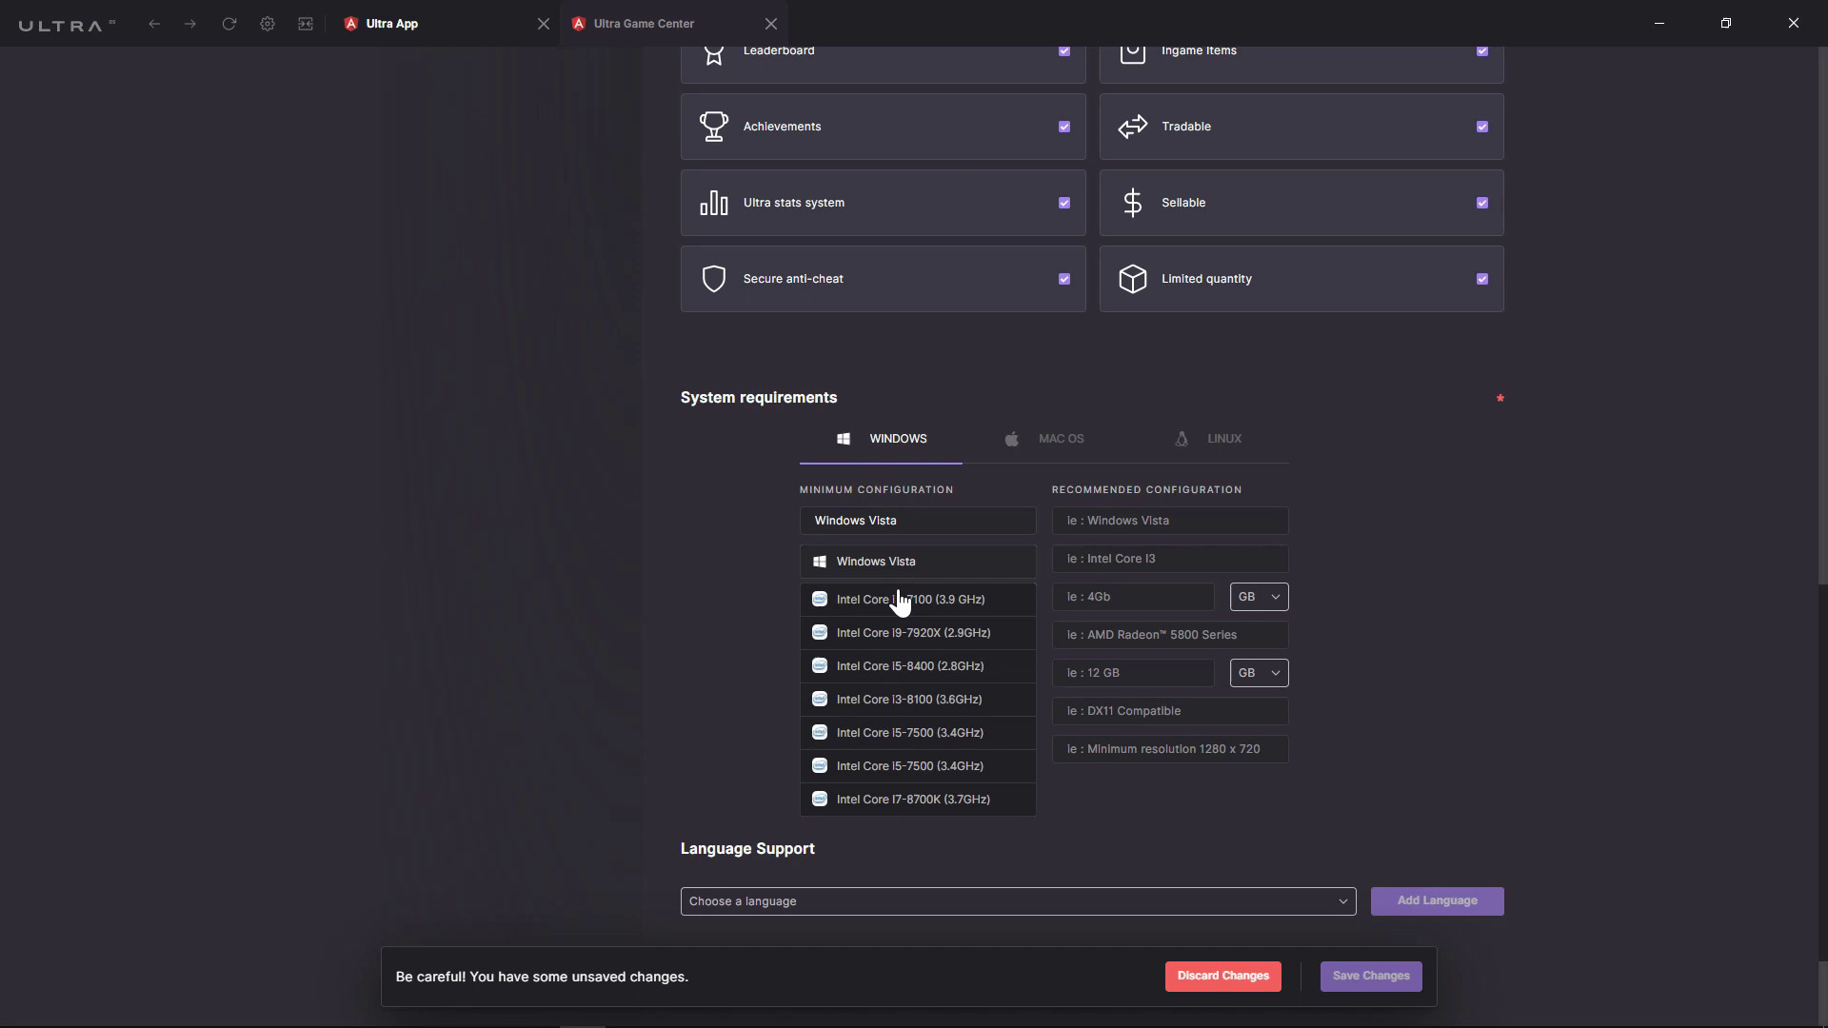
pyautogui.click(898, 599)
pyautogui.write('4')
pyautogui.press('Tab')
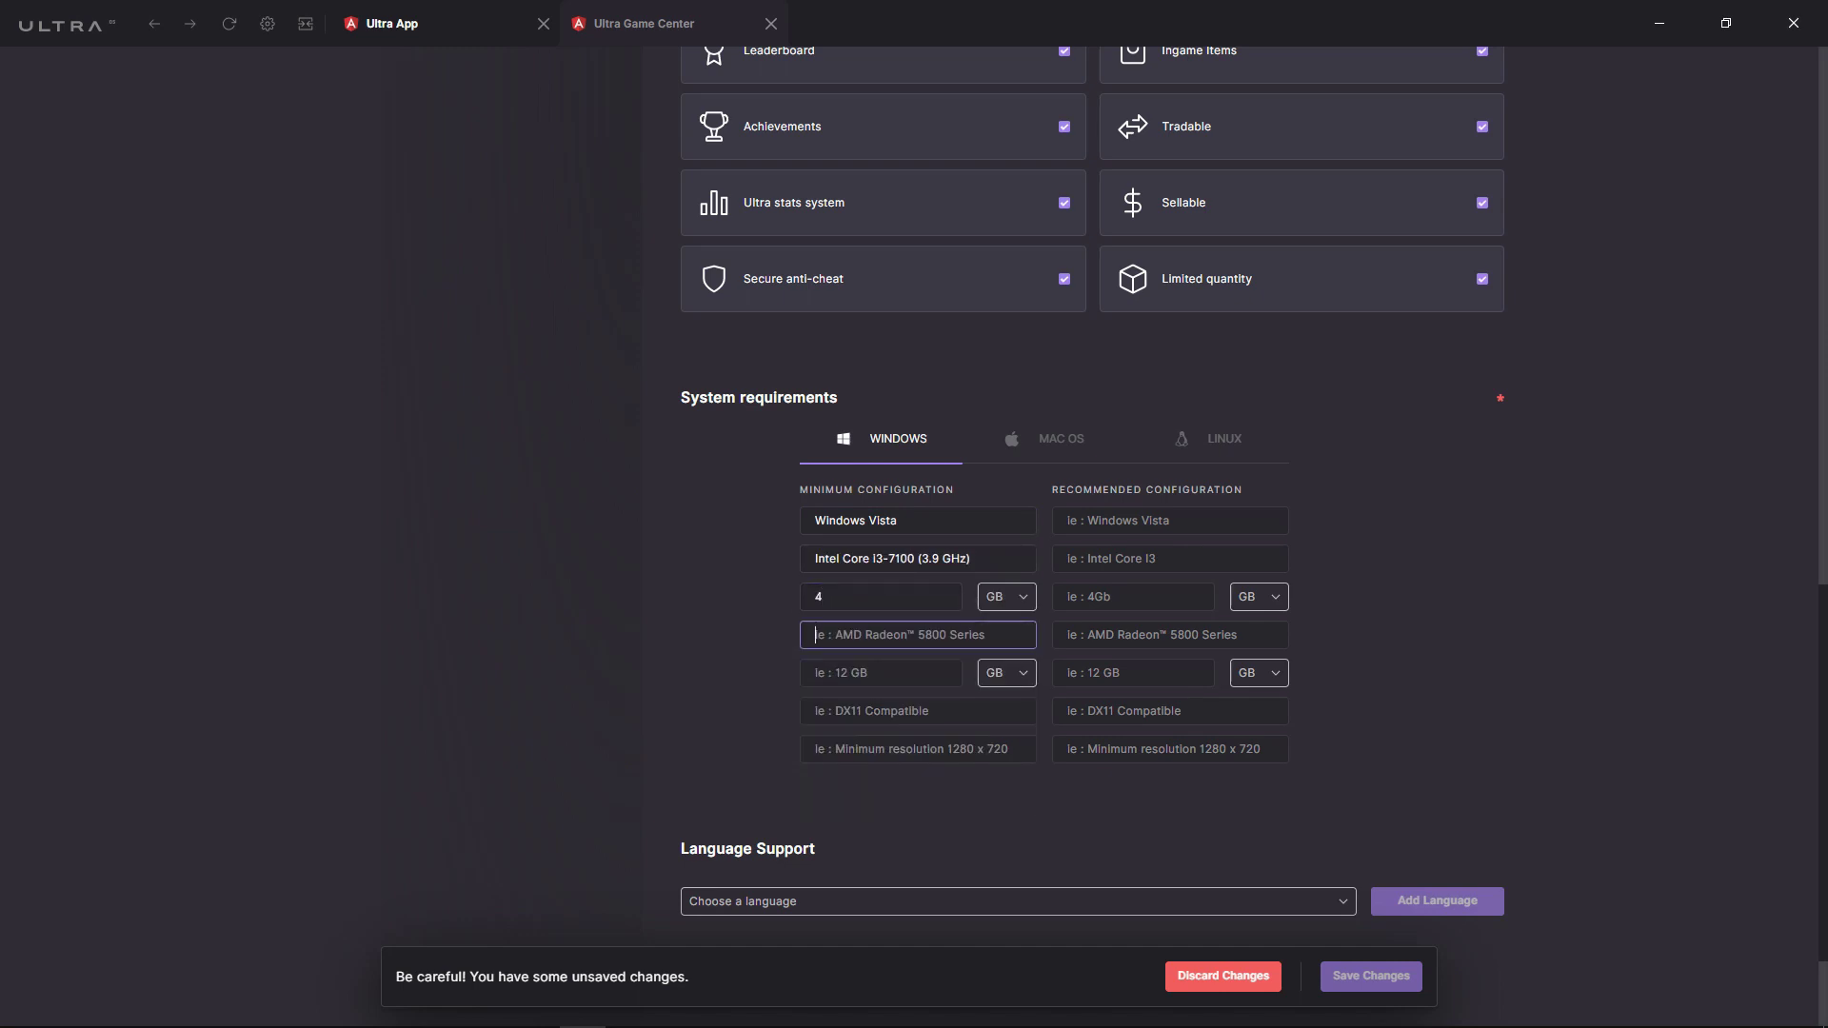
# Enter minimum graphics AMD Radeon, 12 GB video memory, DirectX DX11 Compatible, and begin the resolution.
pyautogui.write('AMD Radeon')
pyautogui.press('Tab')
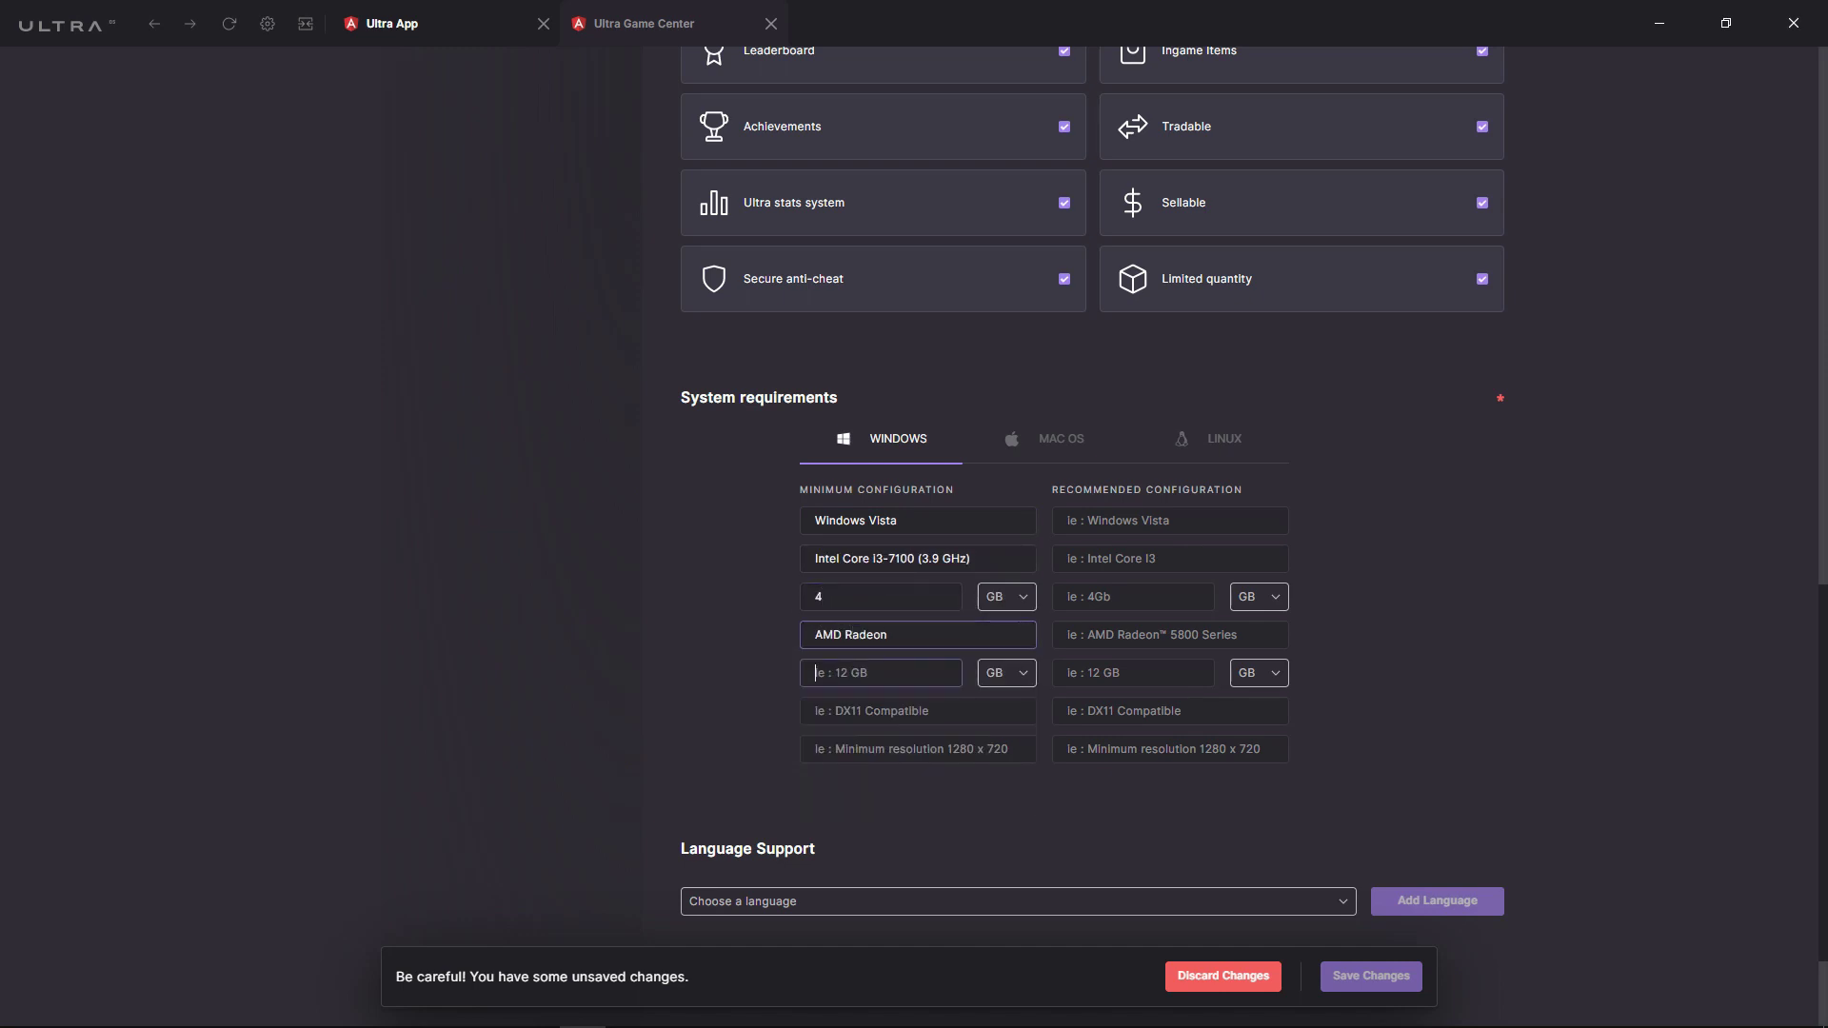
pyautogui.write('12')
pyautogui.press('Tab')
pyautogui.write('DX11 Comp')
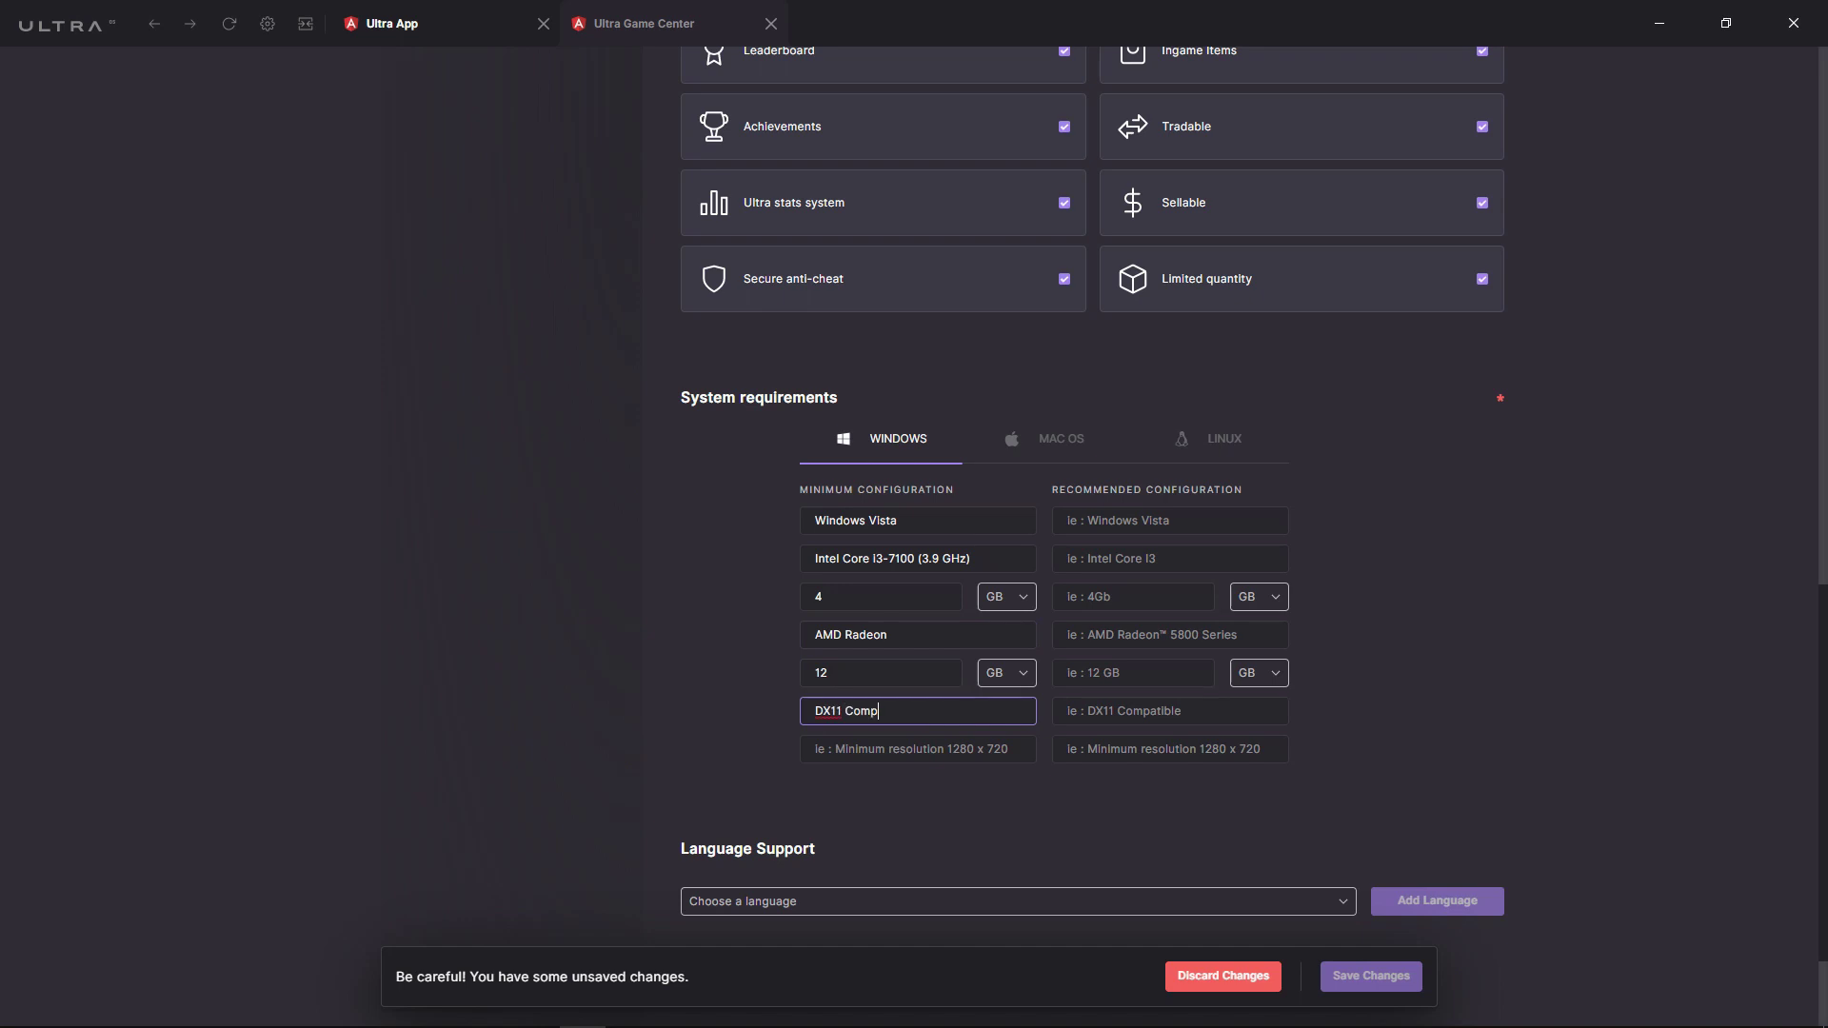
pyautogui.write('atible')
pyautogui.press('Tab')
pyautogui.write('Minim')
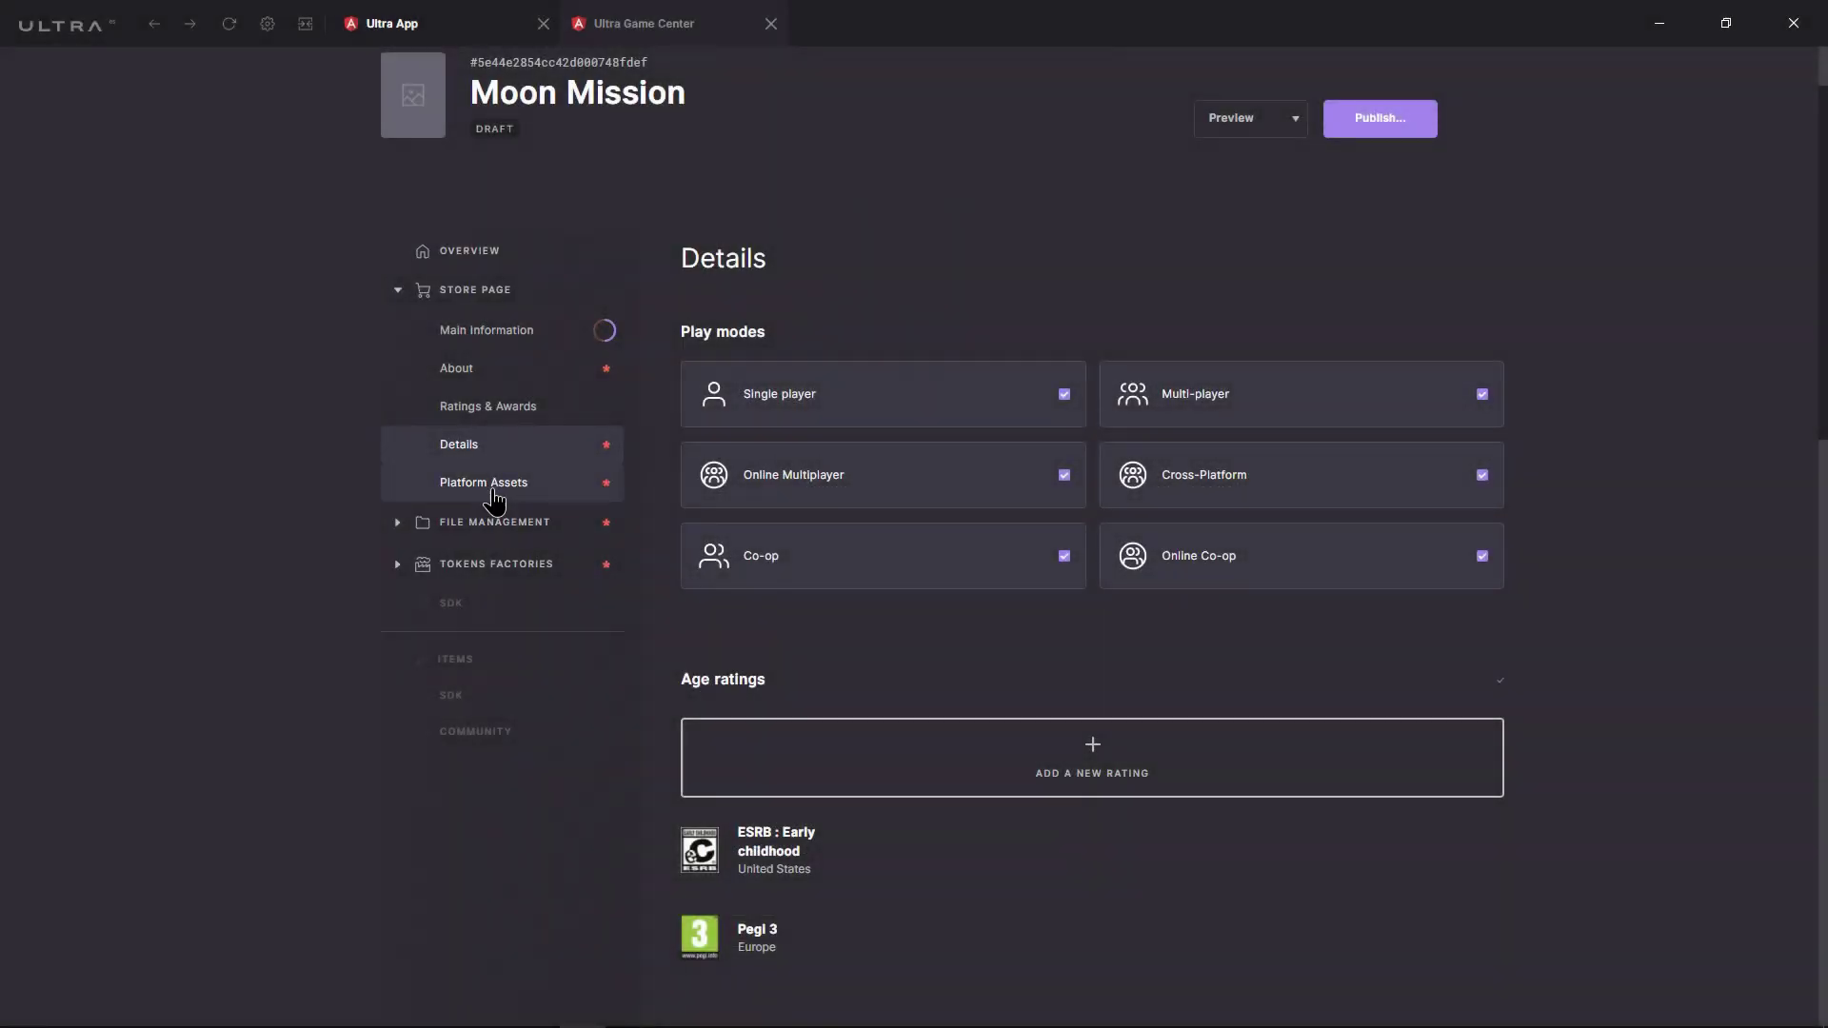
# In Platform Assets, upload '1 - Box Art.jpg' as box art and the large hero image.
pyautogui.click(493, 500)
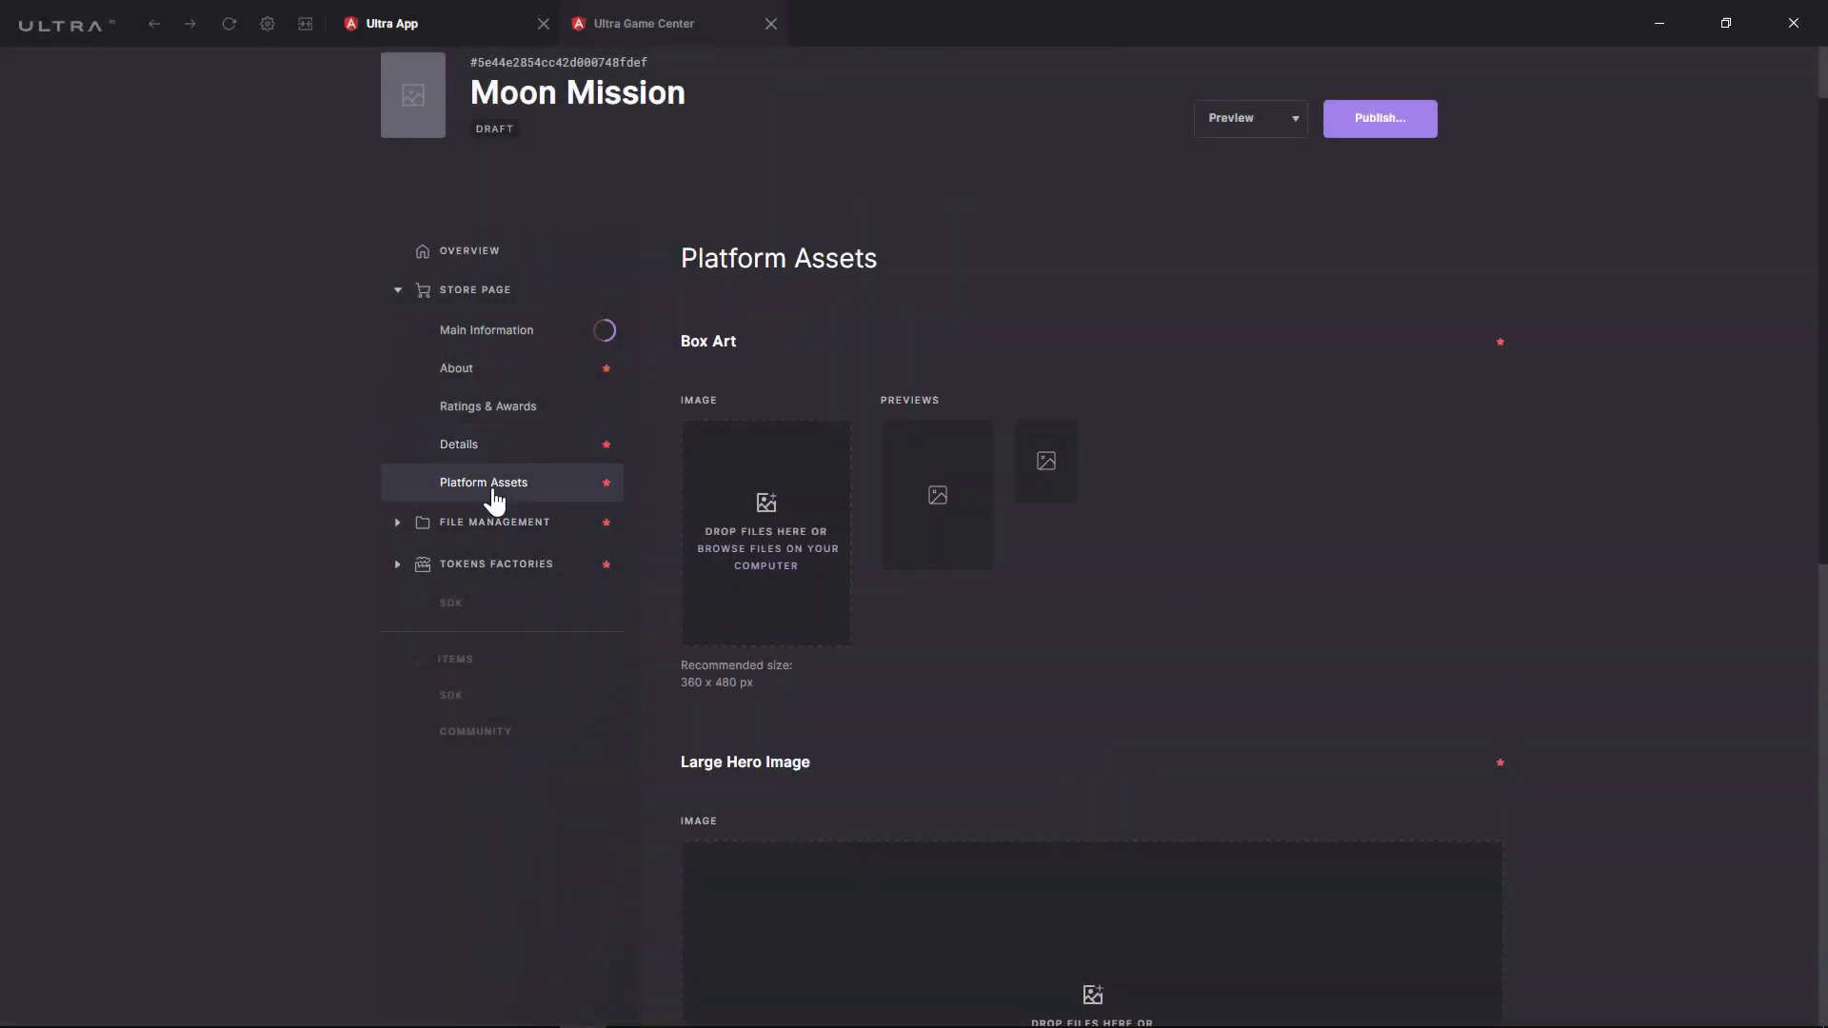
pyautogui.click(773, 514)
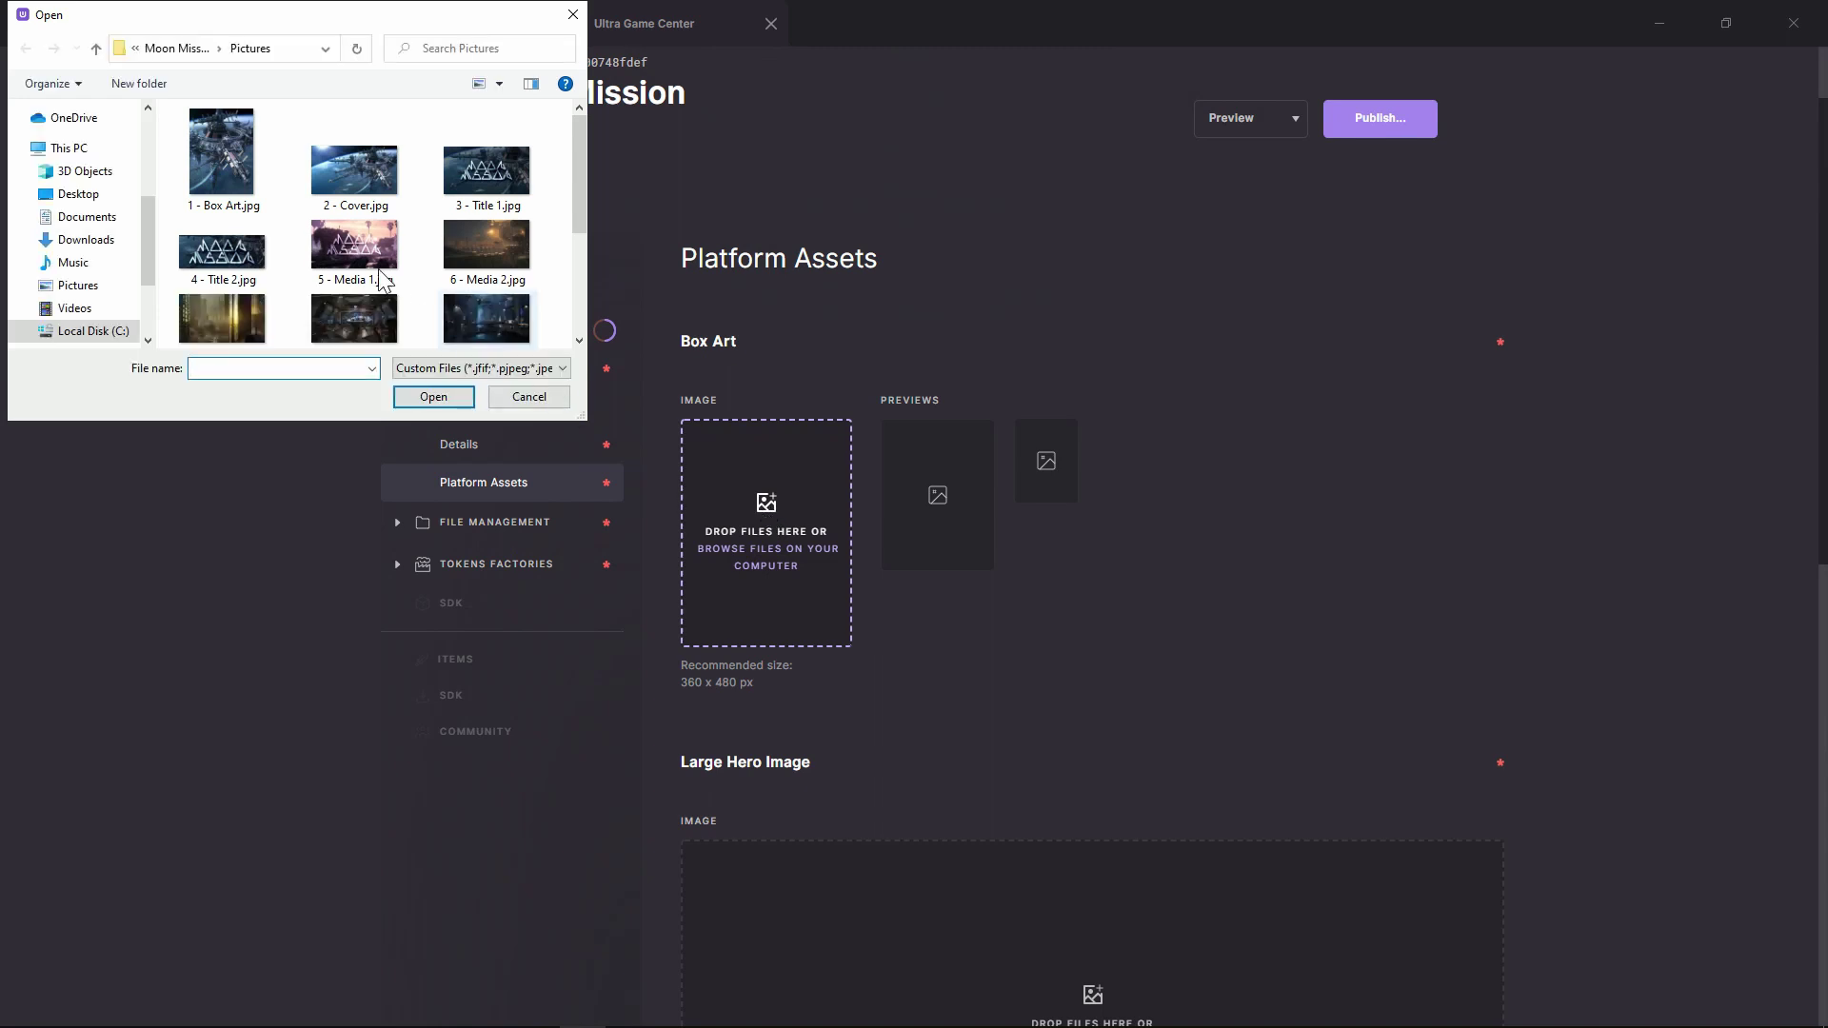
pyautogui.click(235, 162)
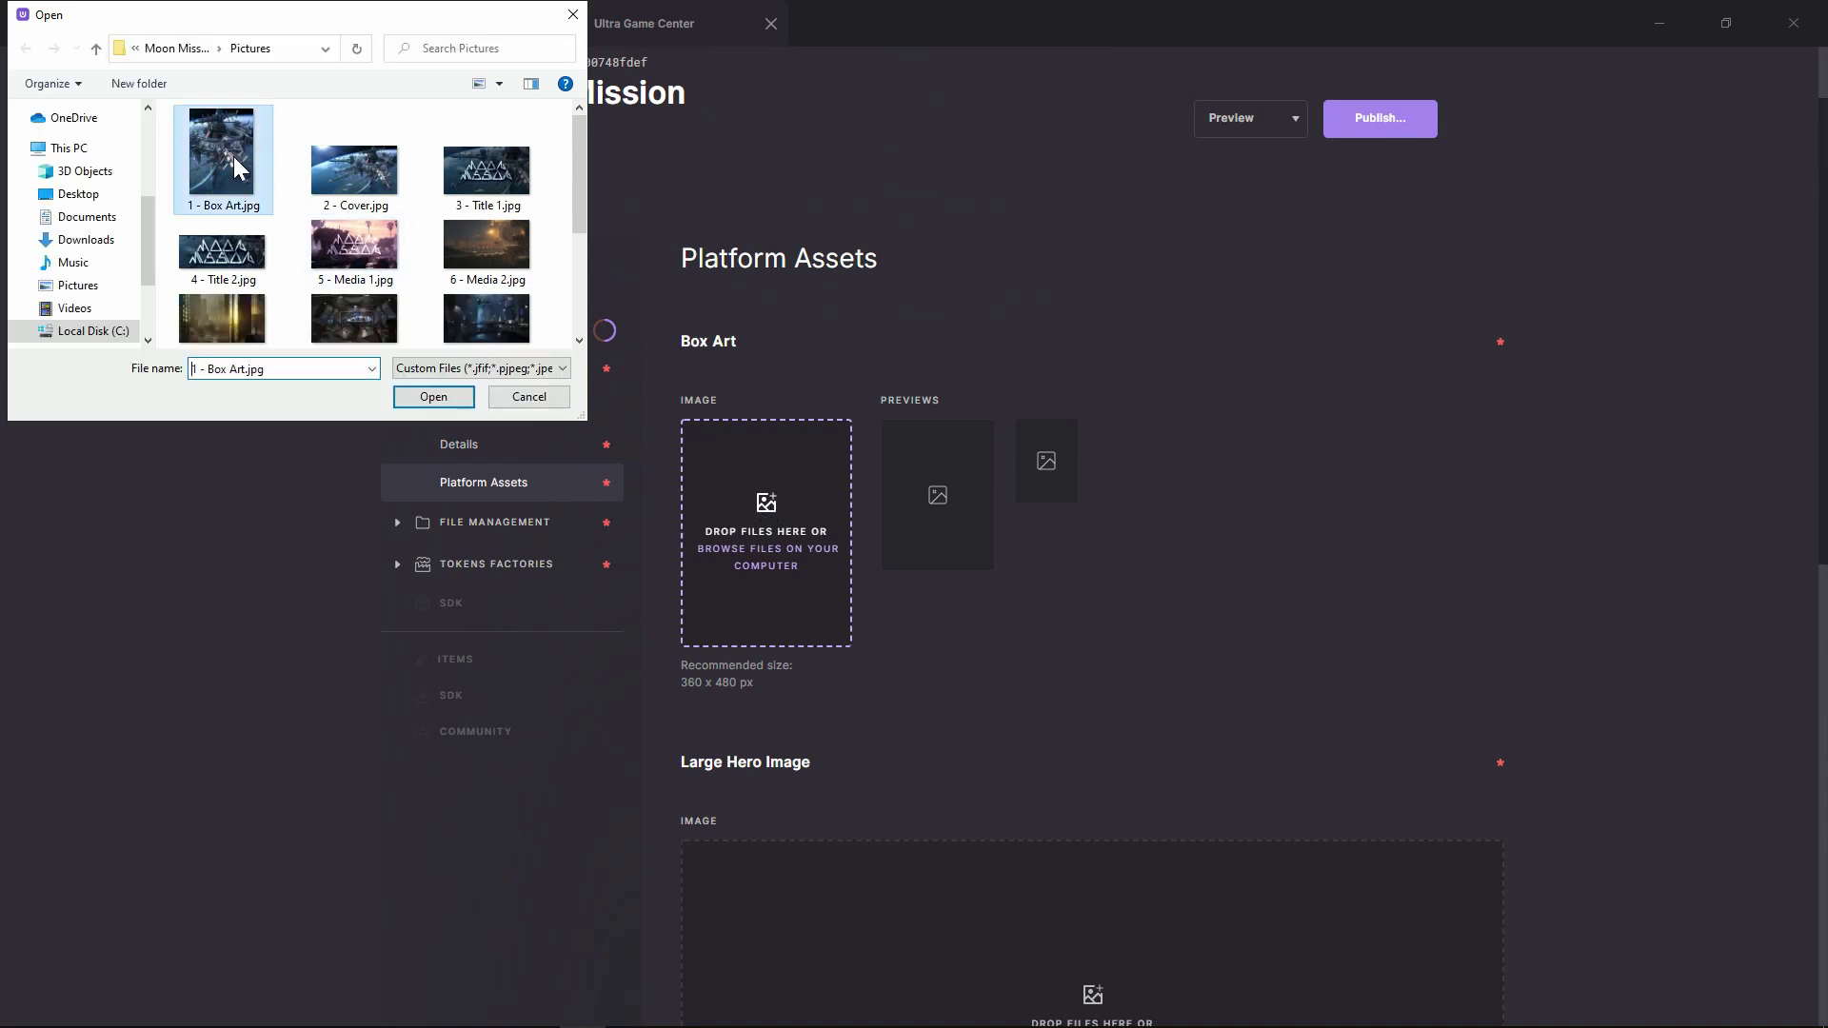
pyautogui.click(428, 396)
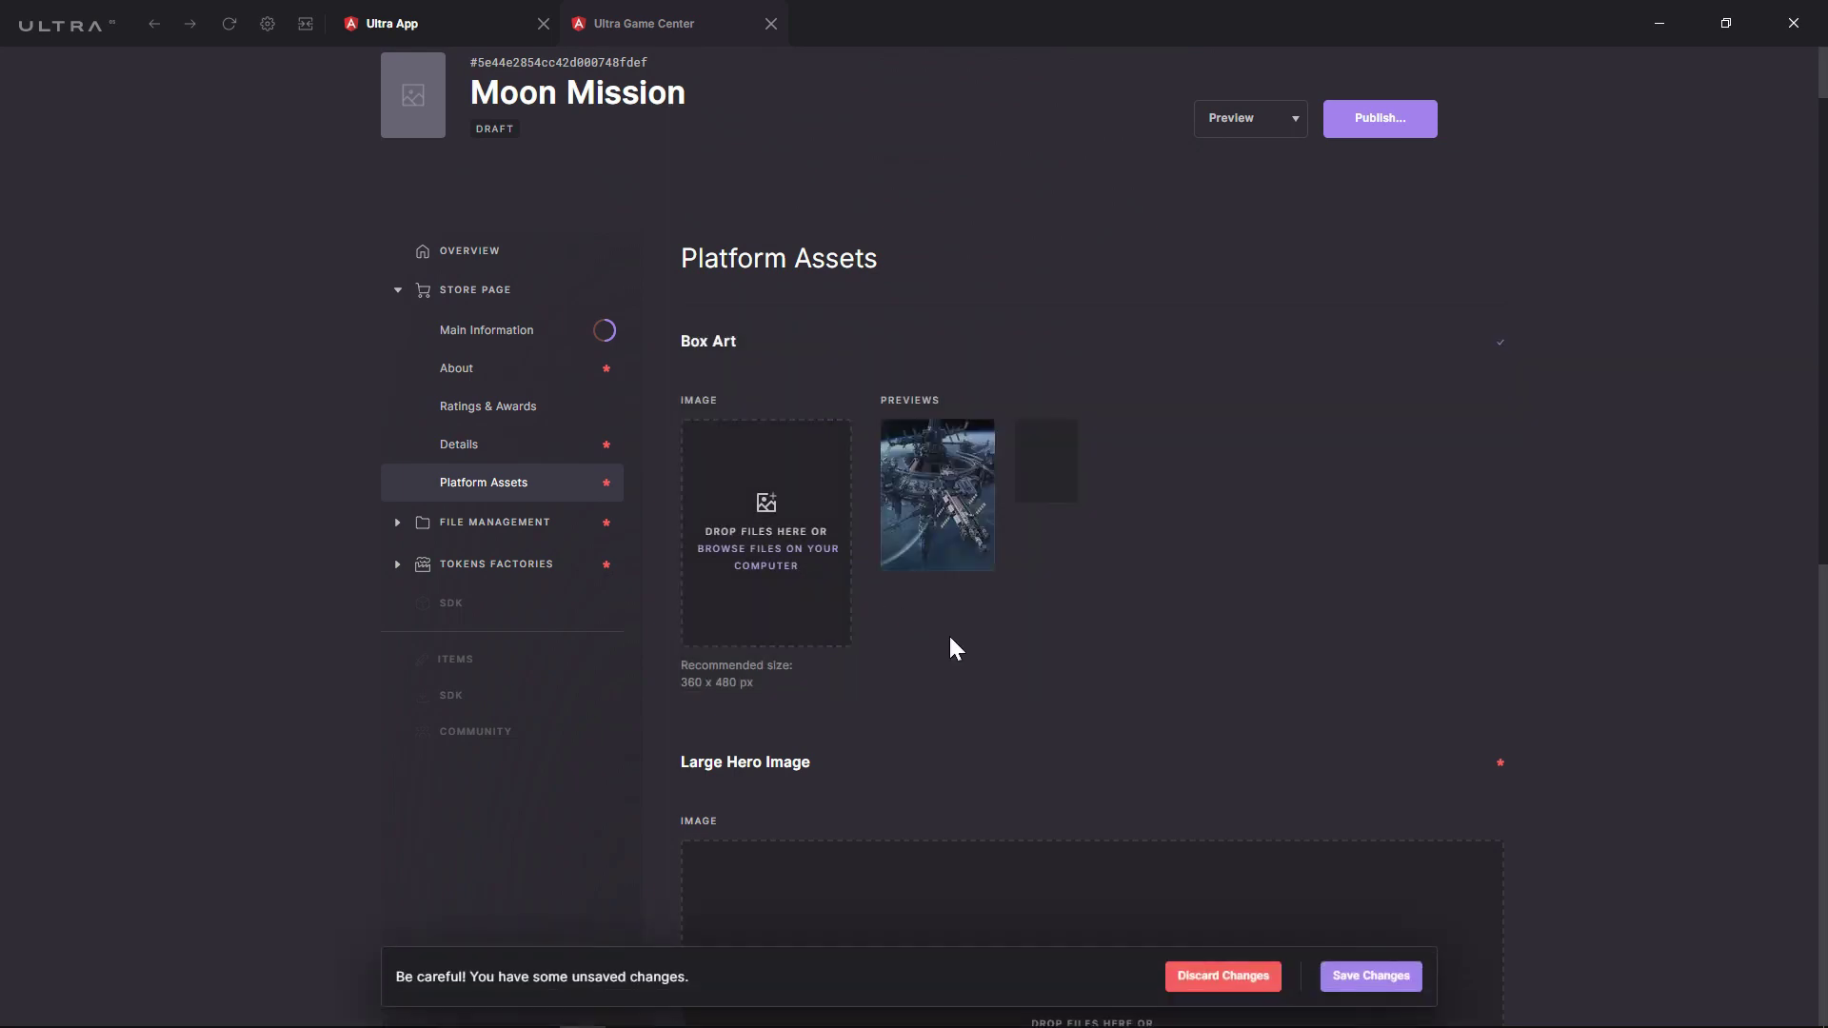
pyautogui.scroll(-4, 1047, 657)
pyautogui.click(1076, 662)
pyautogui.click(366, 171)
pyautogui.click(428, 396)
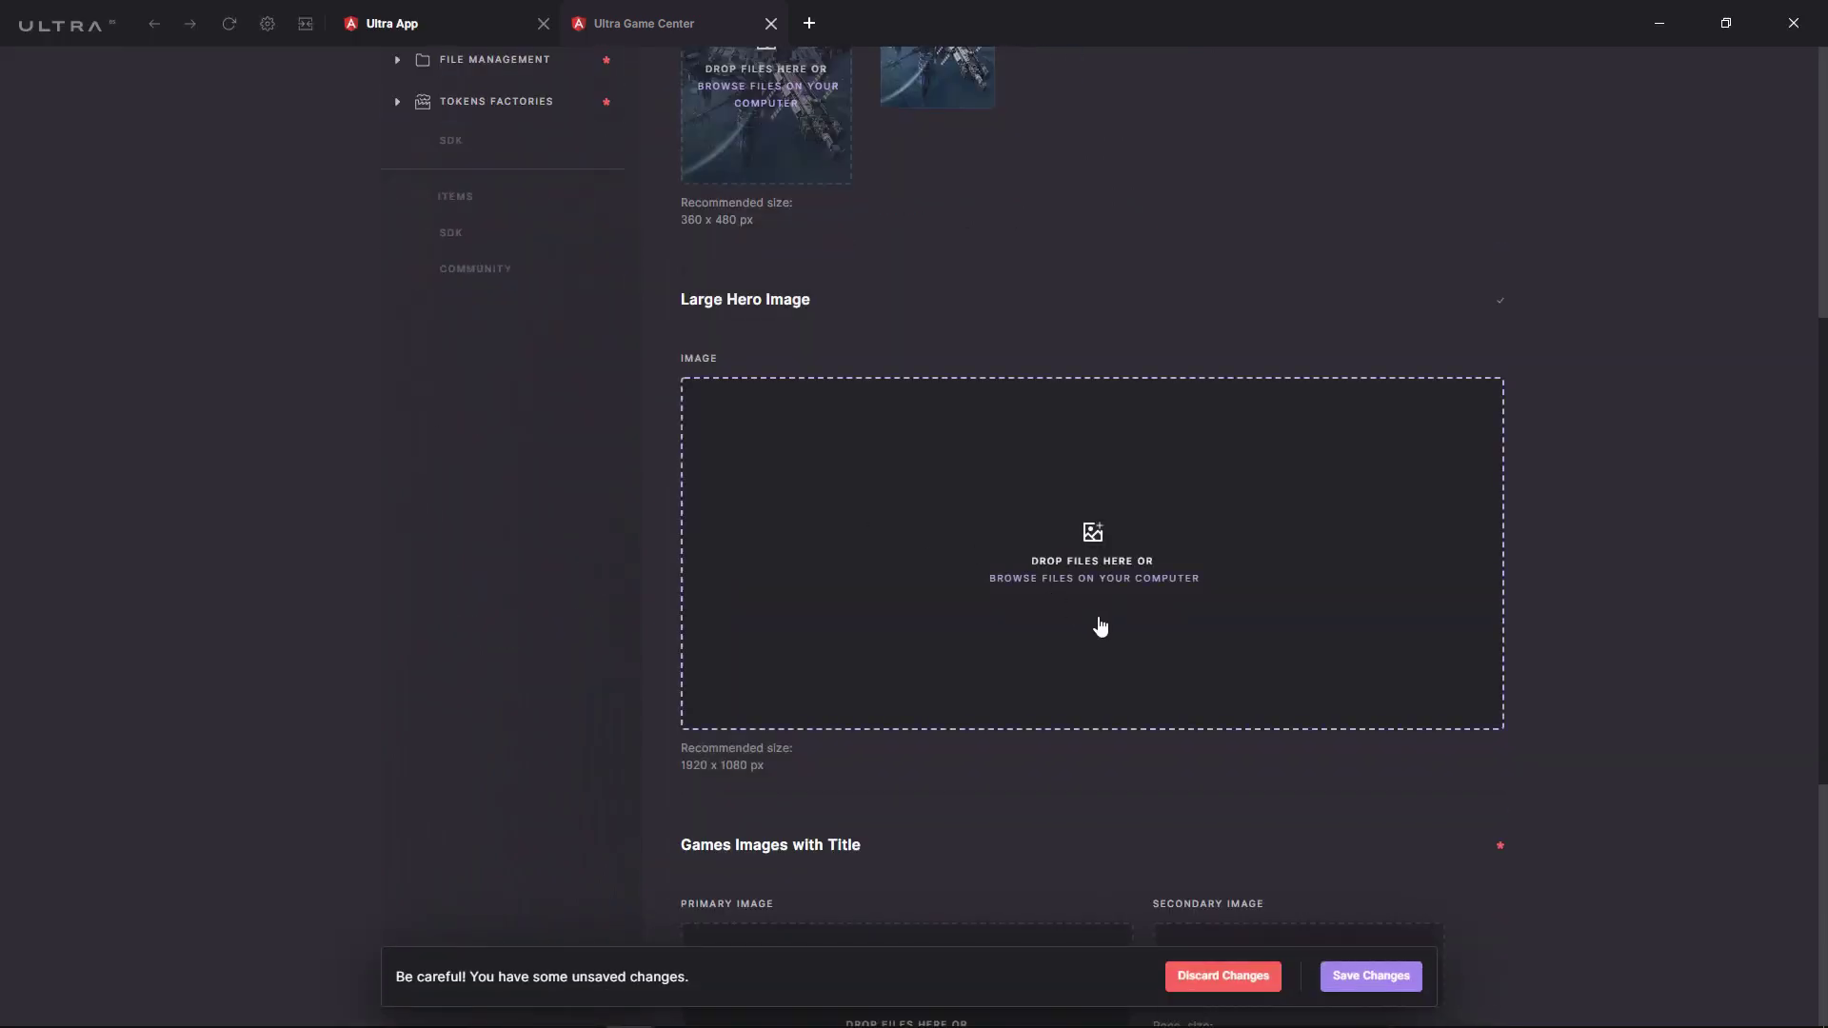
# Upload '3 - Title 1.jpg' as primary title, a secondary title image, and Icon.jpg as icon.
pyautogui.scroll(-4, 1105, 647)
pyautogui.click(912, 647)
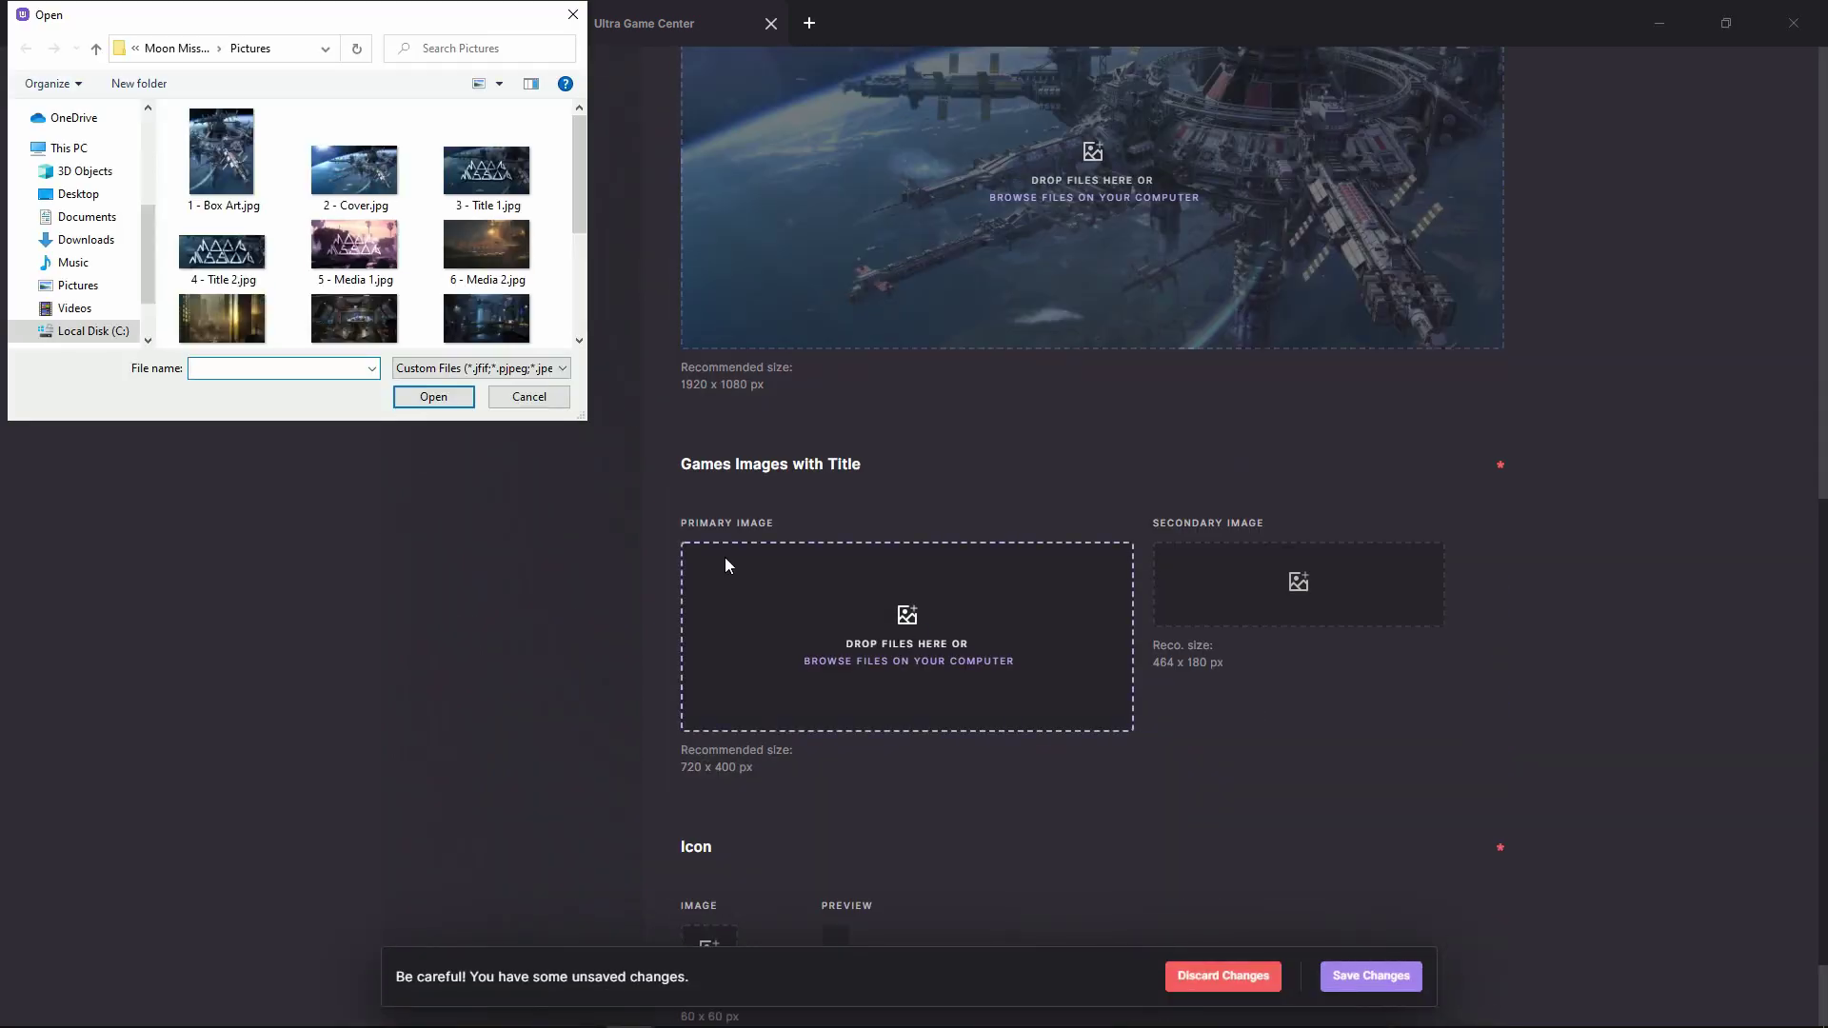
pyautogui.click(475, 201)
pyautogui.click(453, 394)
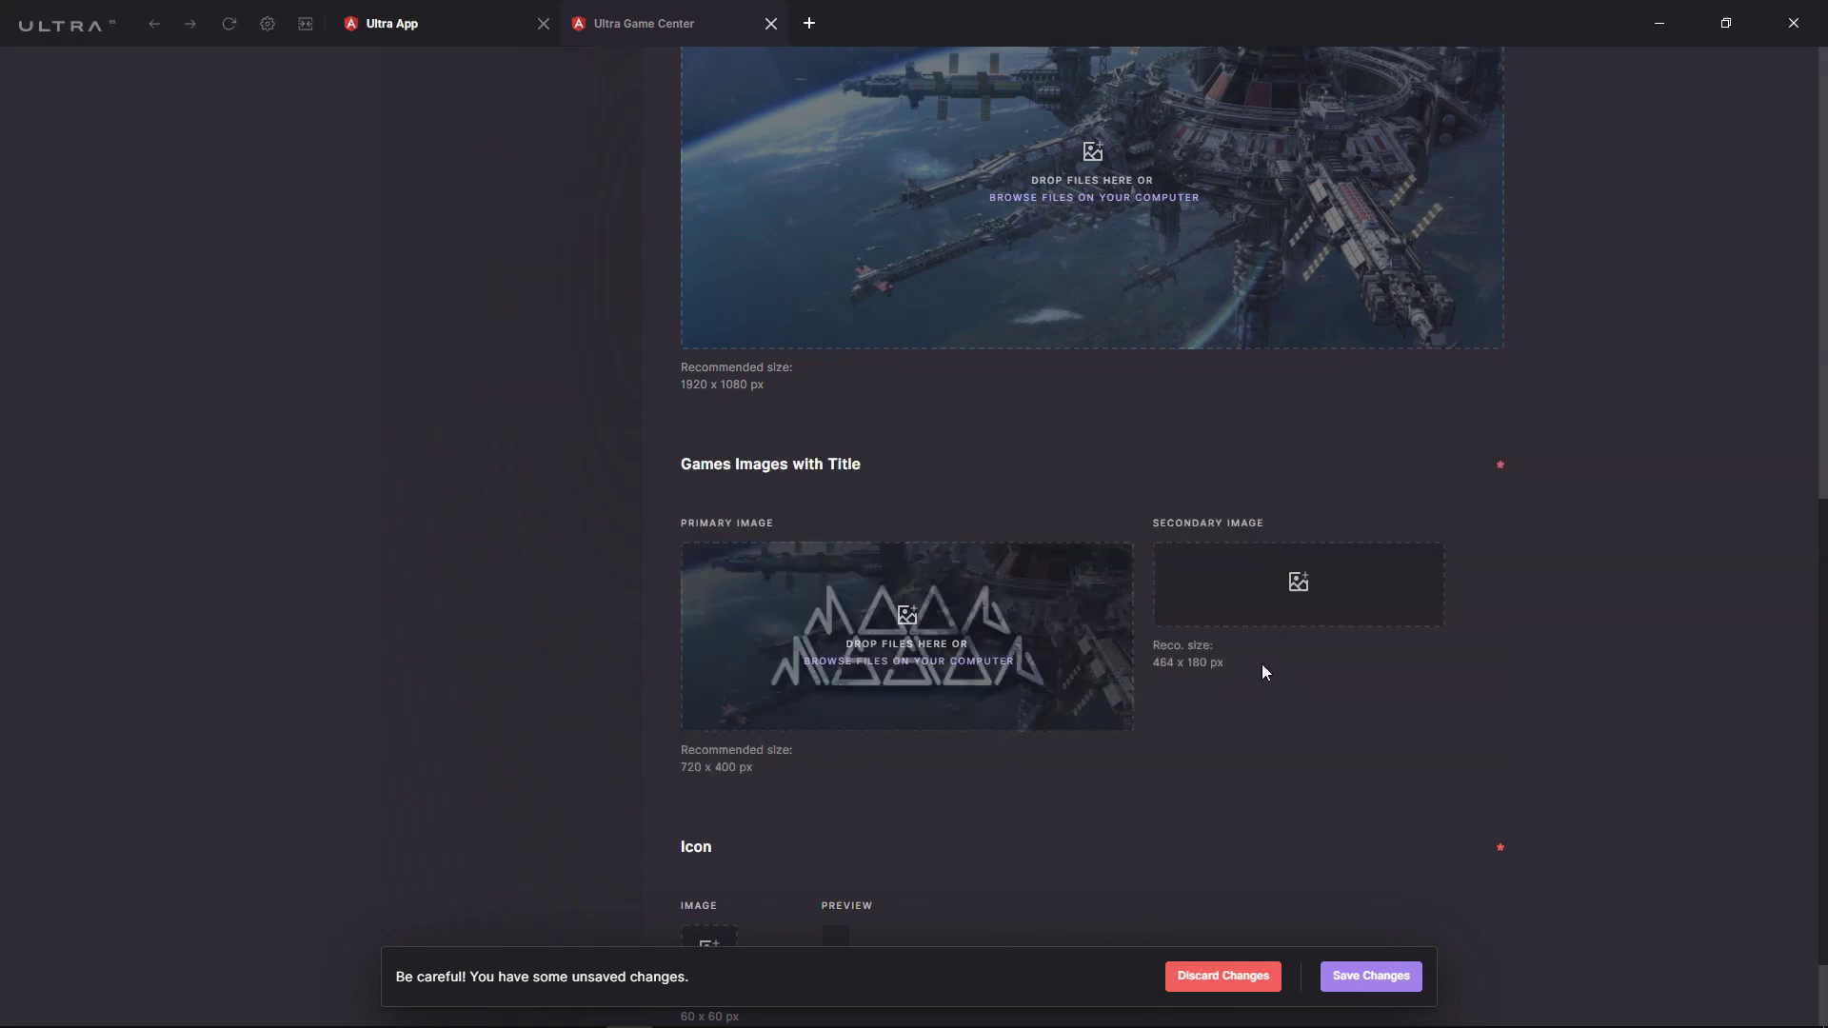
pyautogui.click(1174, 591)
pyautogui.click(217, 309)
pyautogui.click(397, 390)
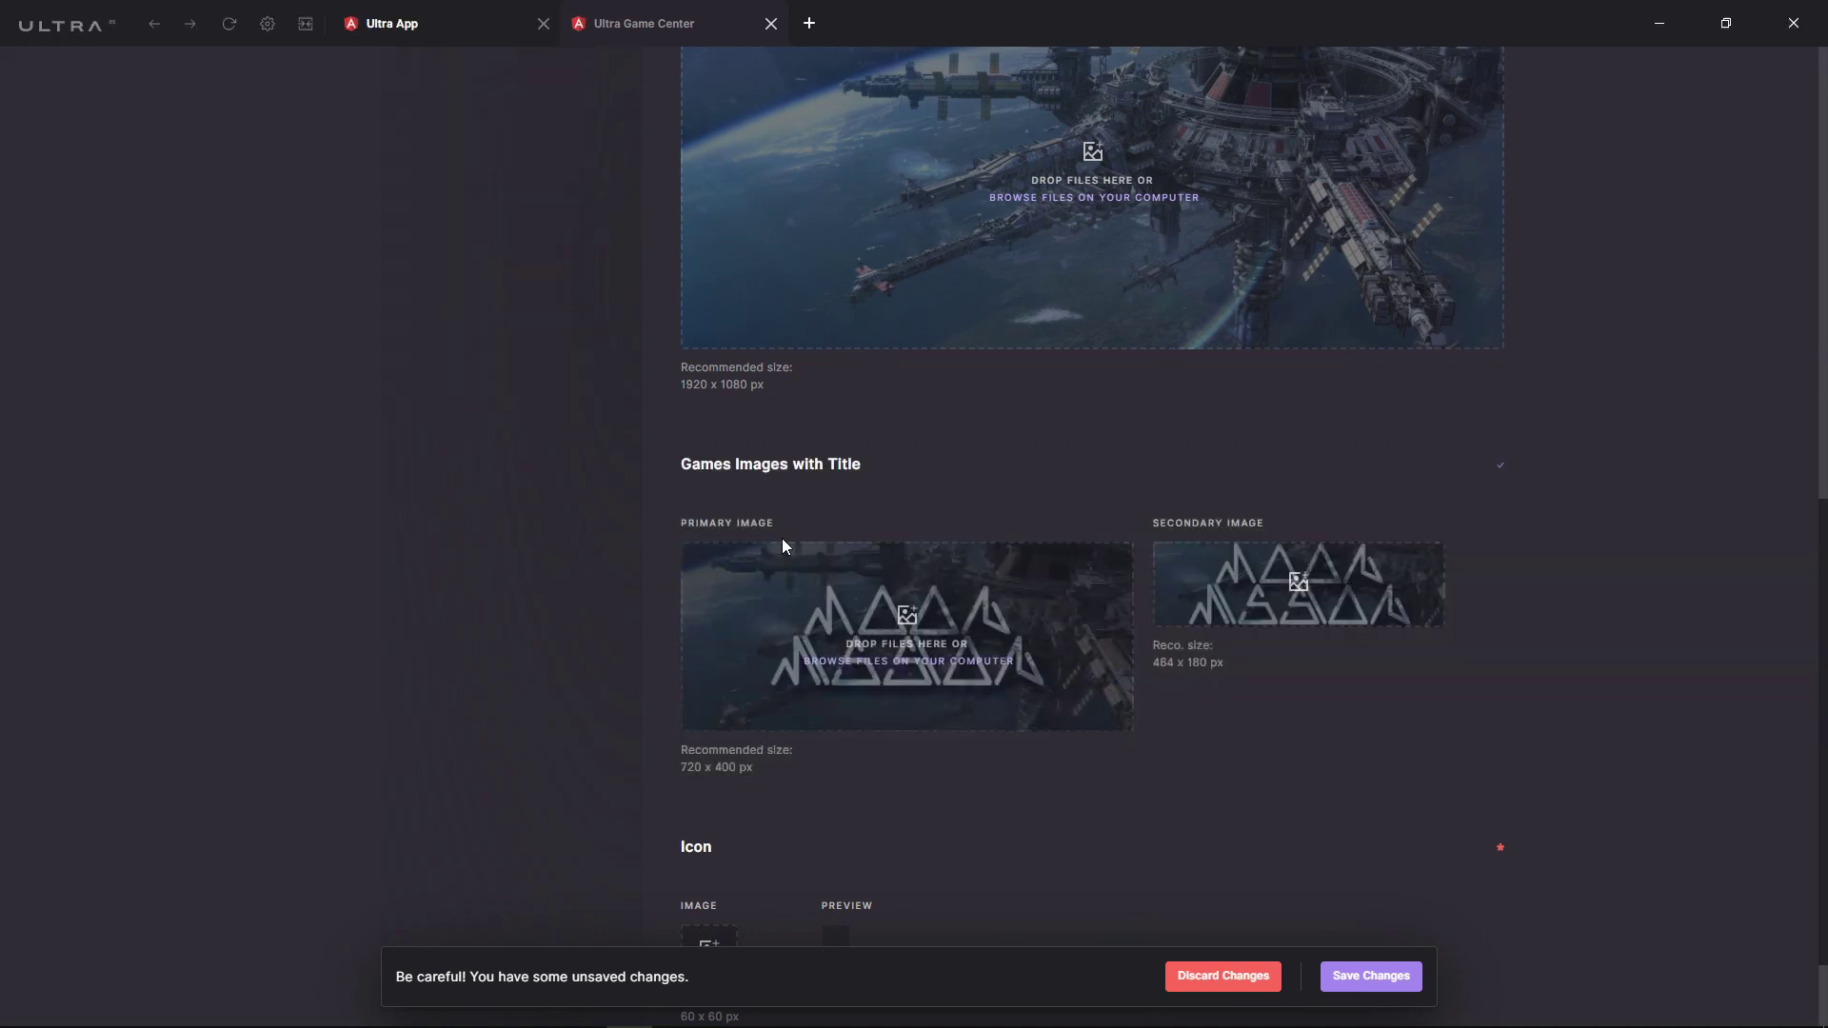
pyautogui.scroll(-1, 1303, 748)
pyautogui.click(709, 796)
pyautogui.doubleClick(343, 305)
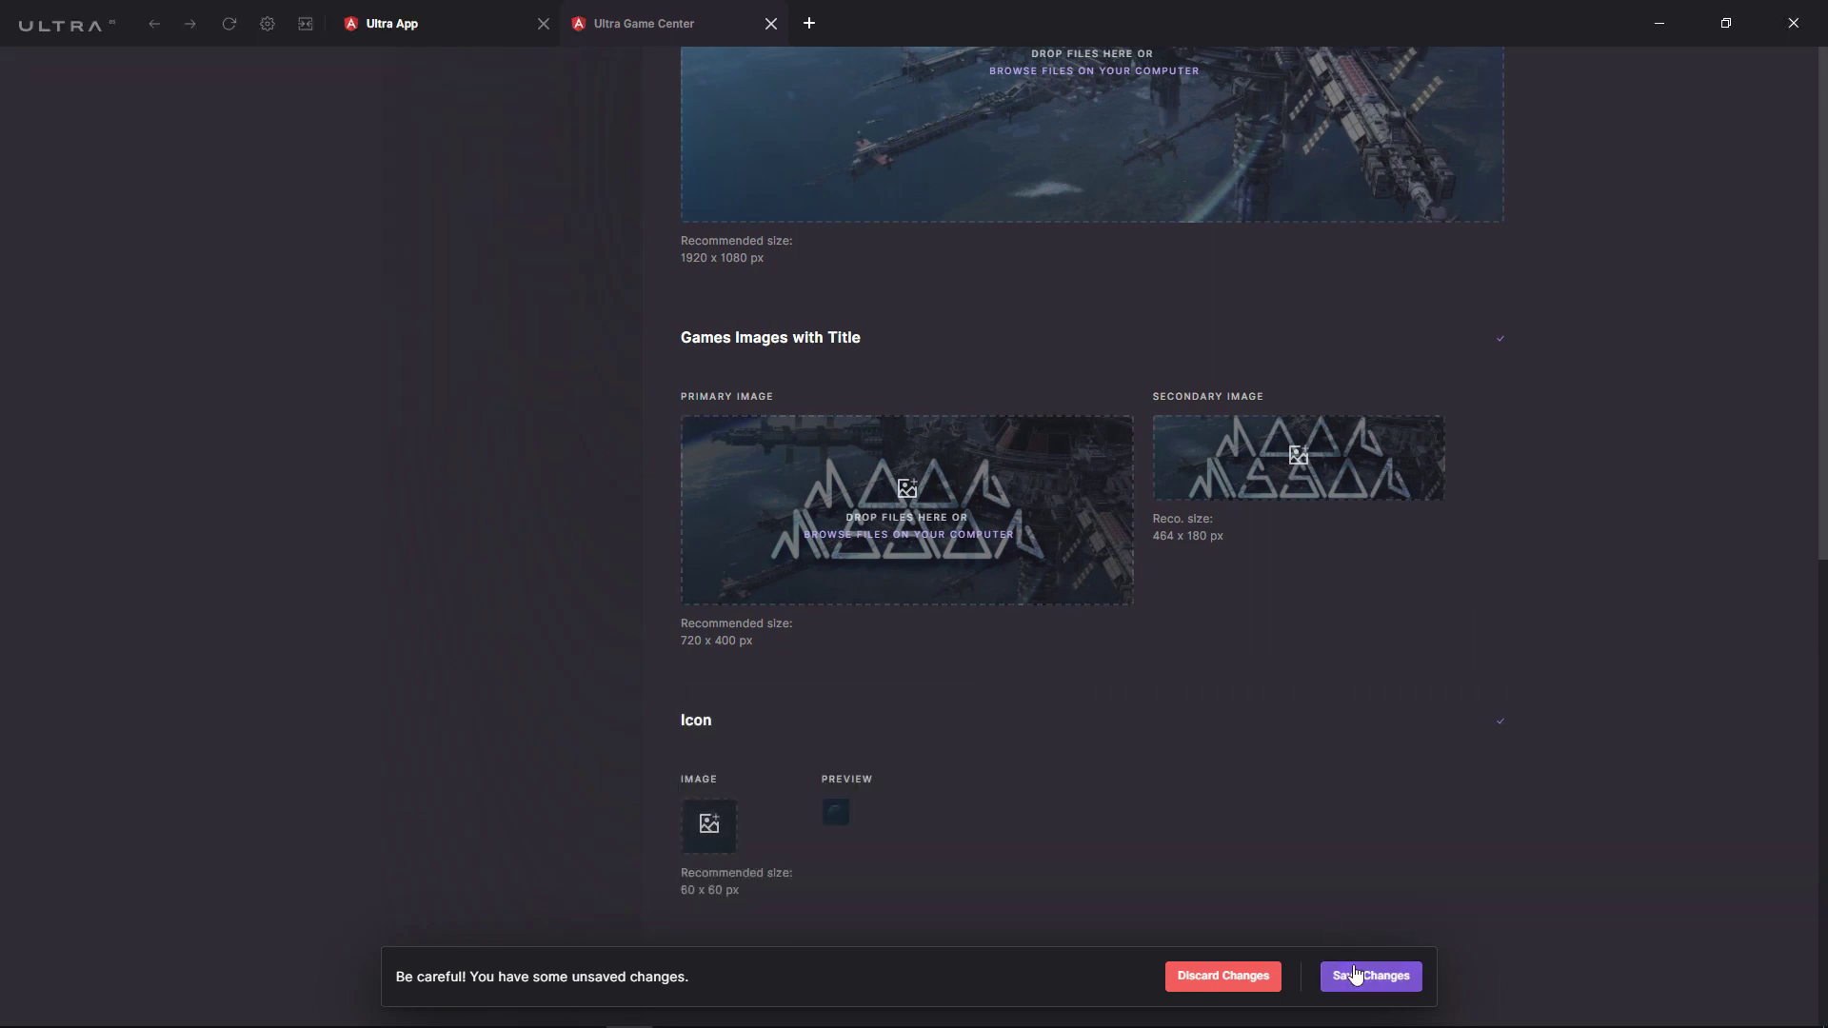
# Save the asset changes, then review and publish Moon Mission's Store Page changes.
pyautogui.click(1355, 973)
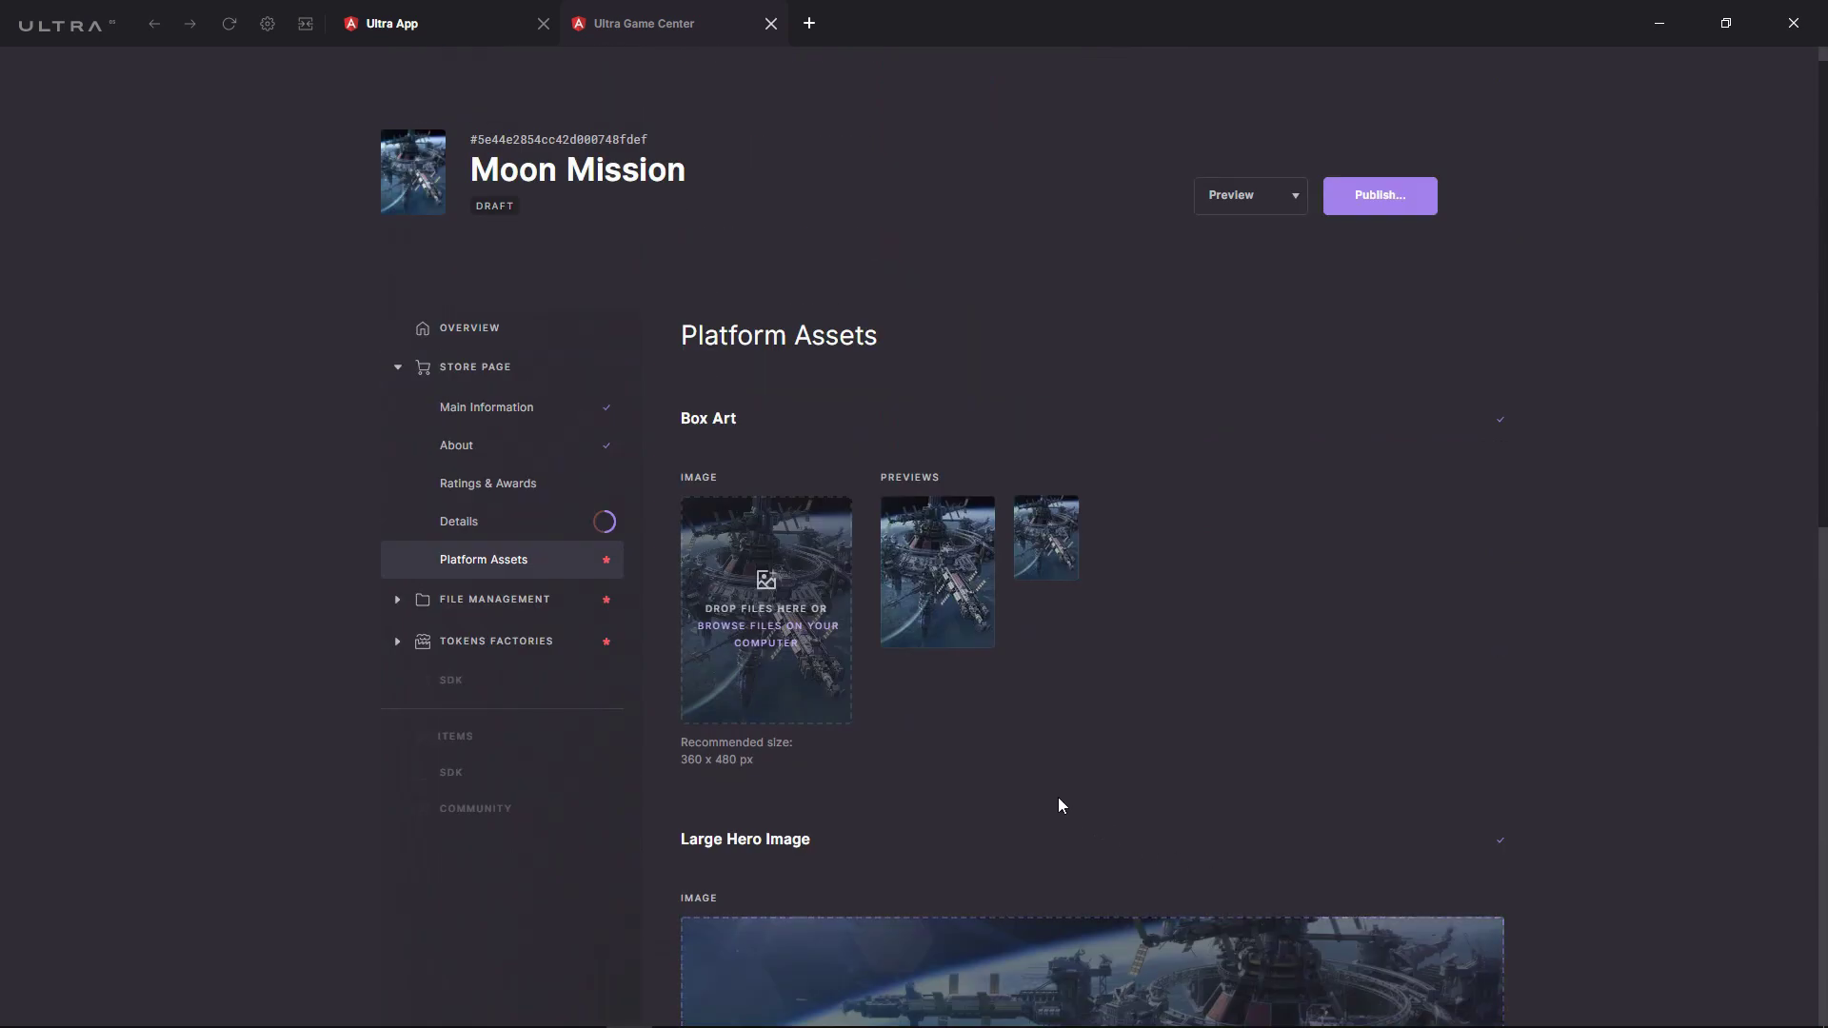
pyautogui.click(1271, 196)
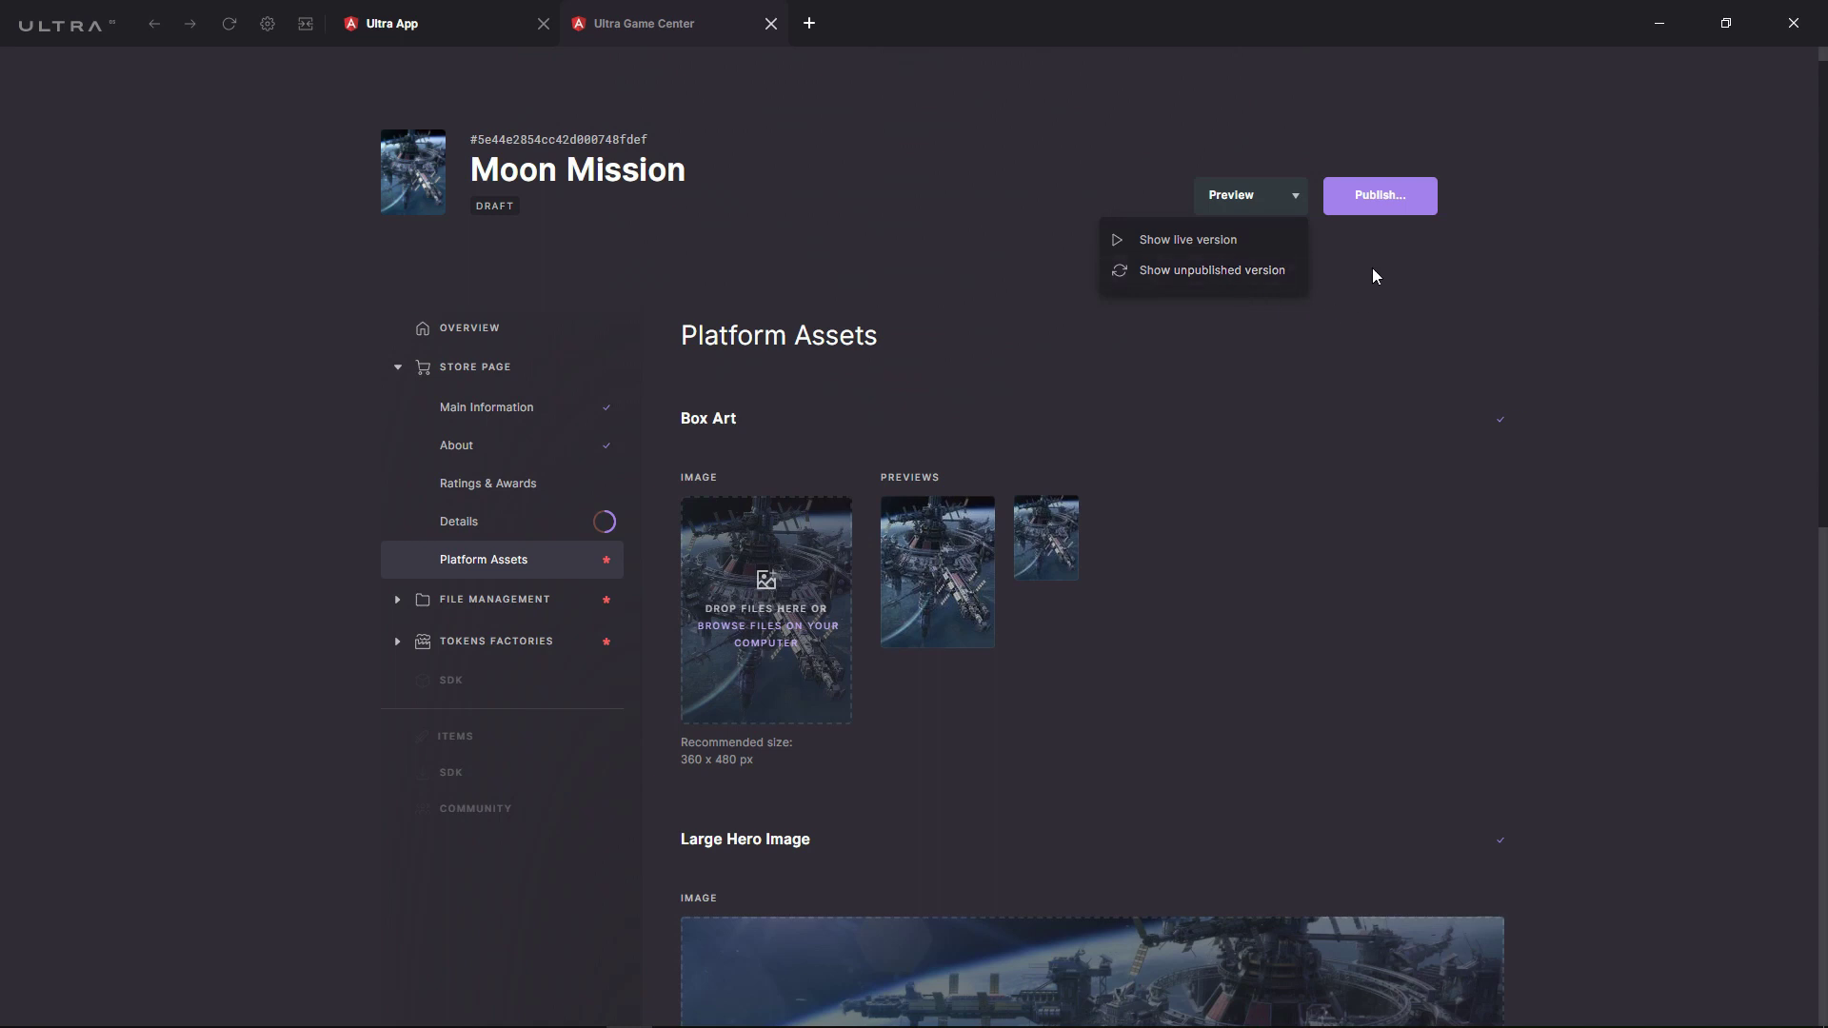
pyautogui.click(1380, 196)
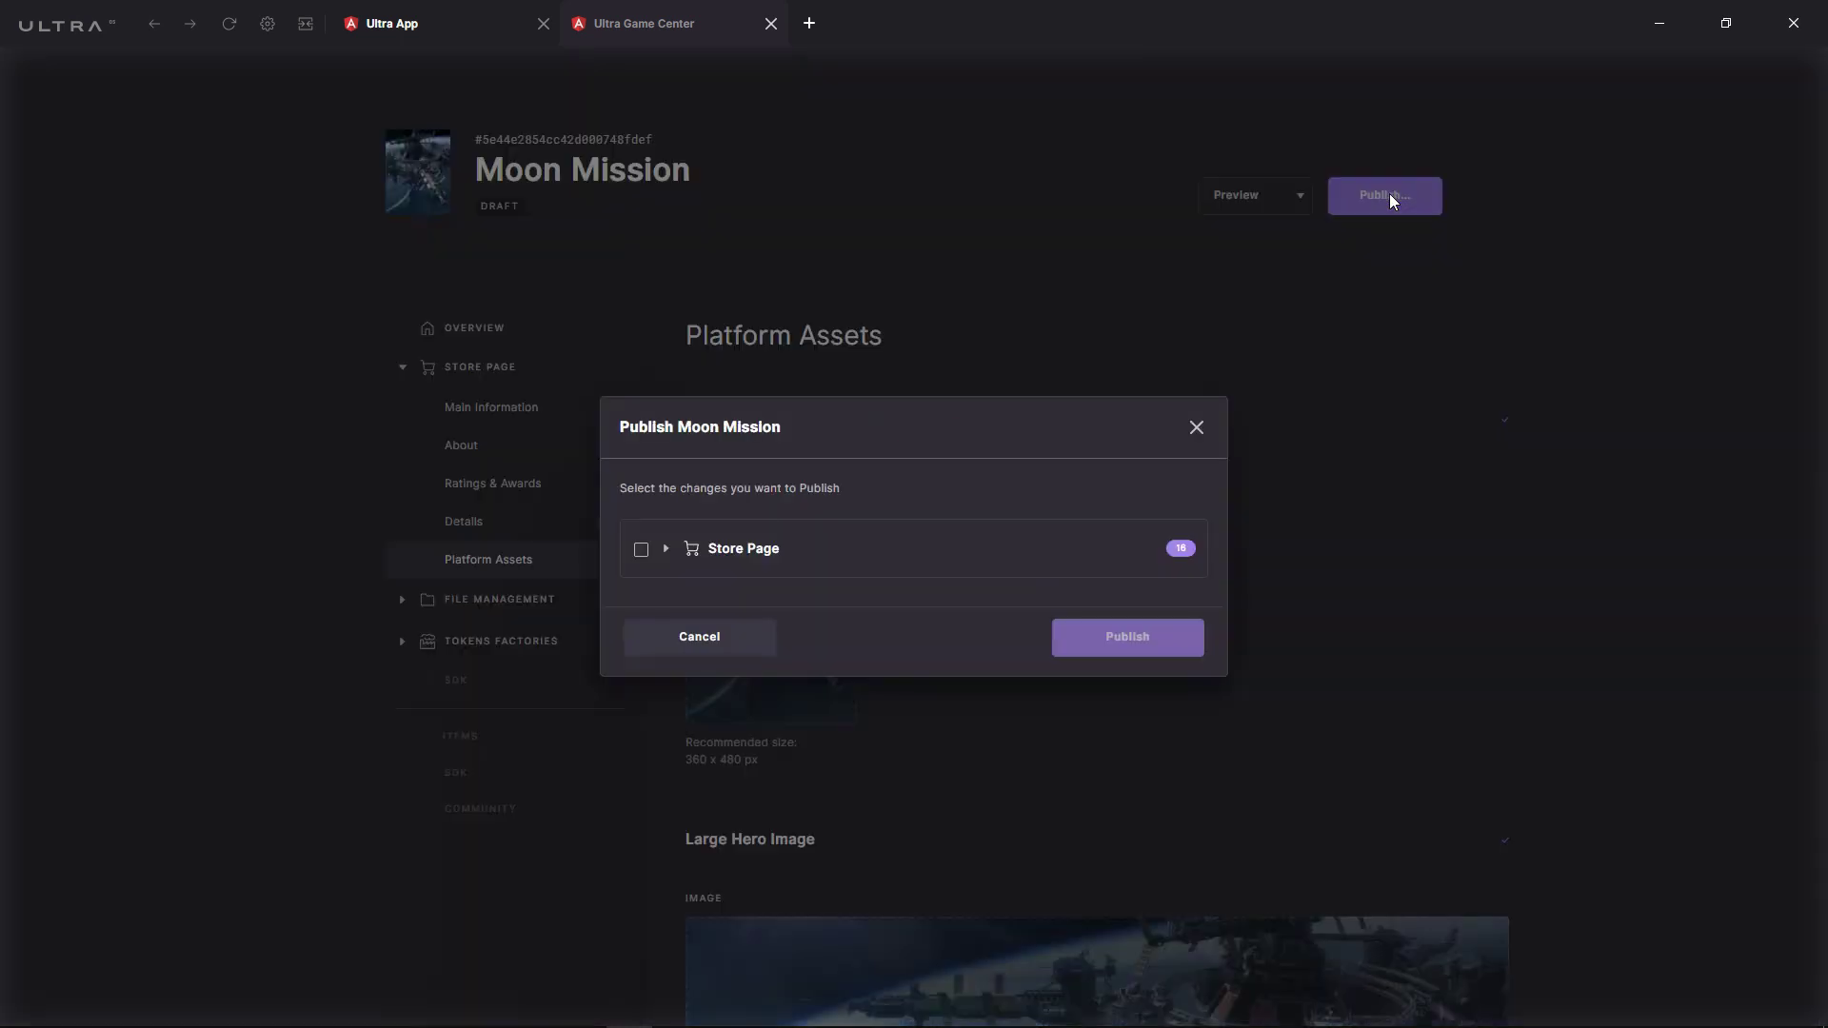
pyautogui.click(641, 551)
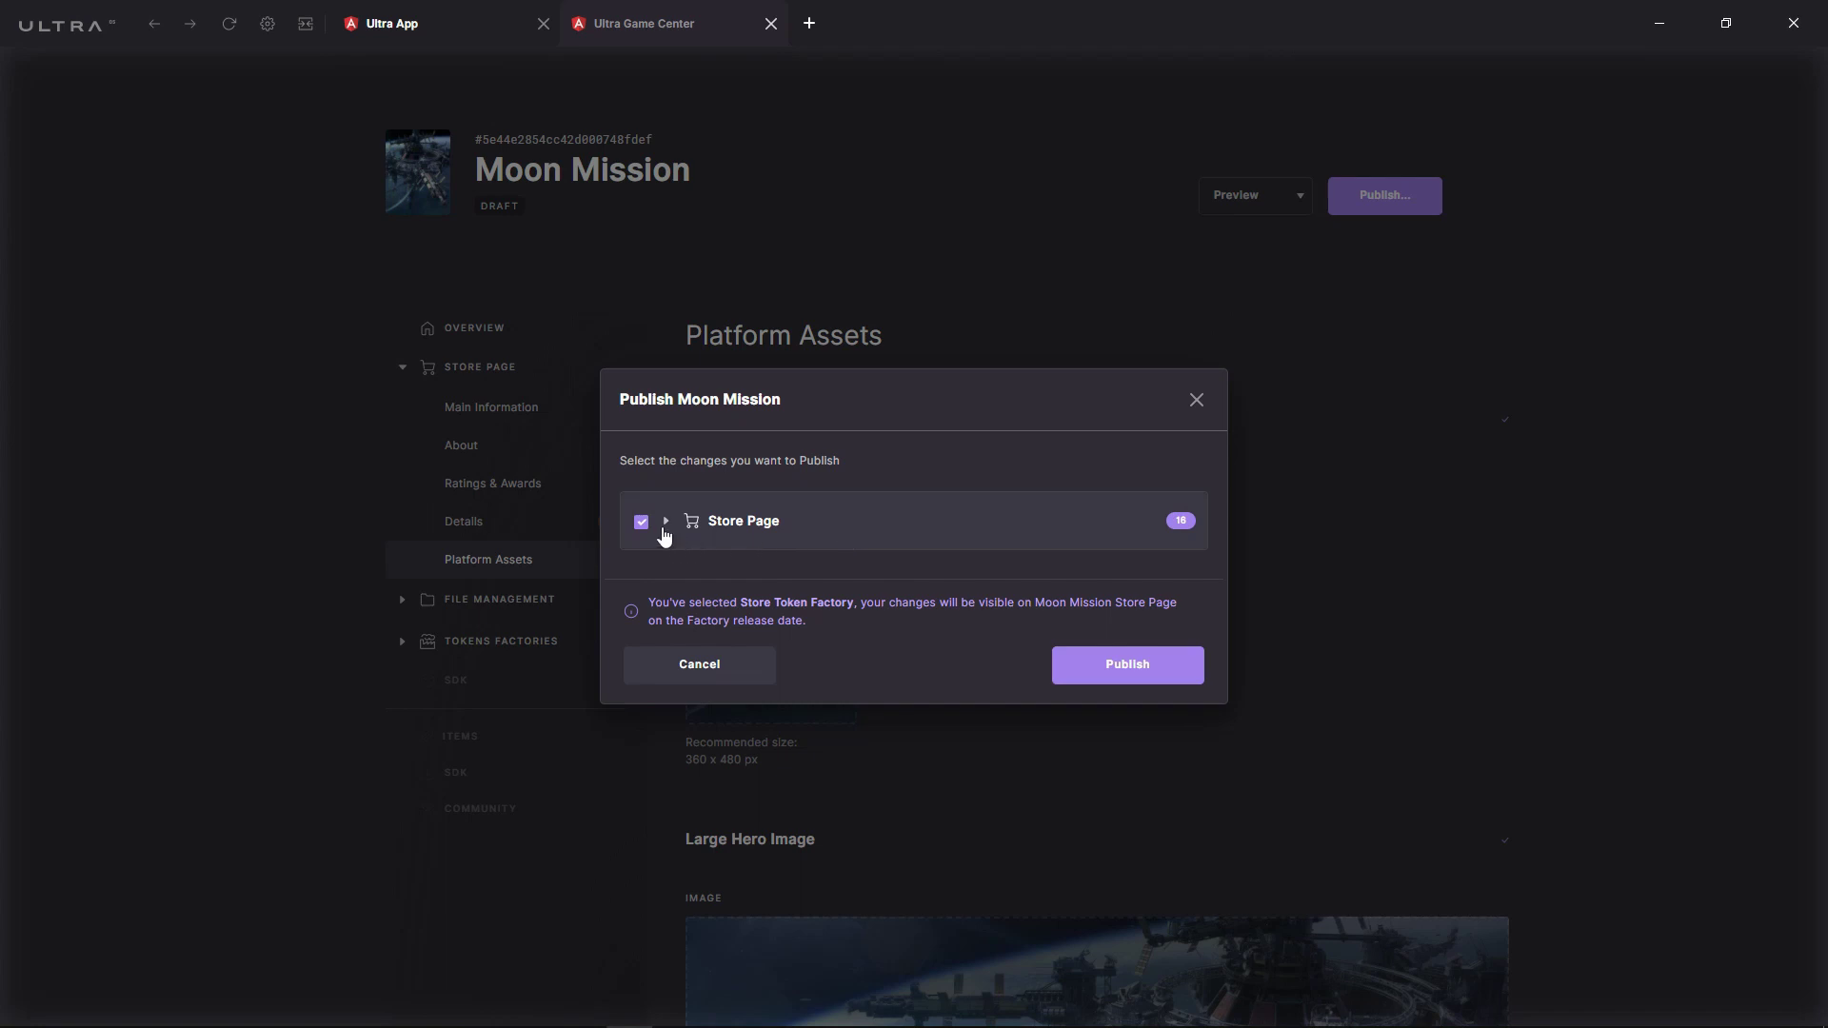
pyautogui.click(664, 523)
pyautogui.scroll(-3, 837, 457)
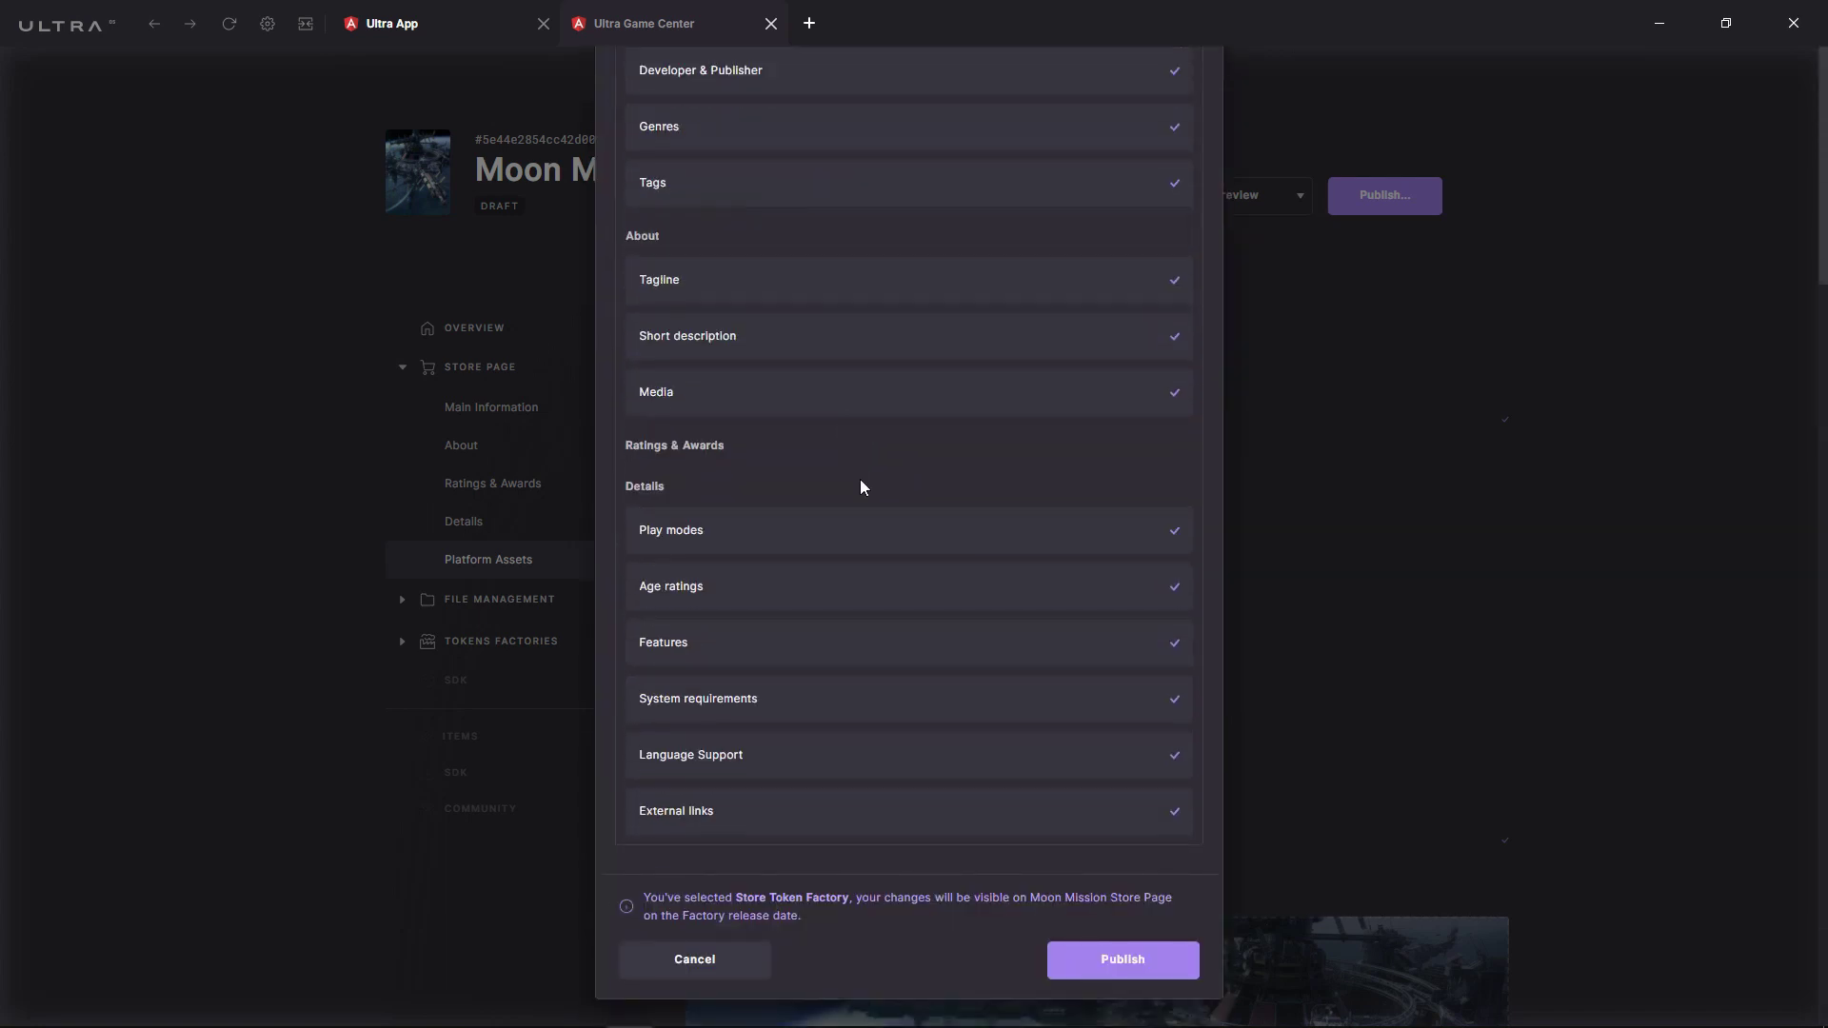
pyautogui.scroll(3, 860, 487)
pyautogui.scroll(-3, 860, 485)
pyautogui.click(1113, 975)
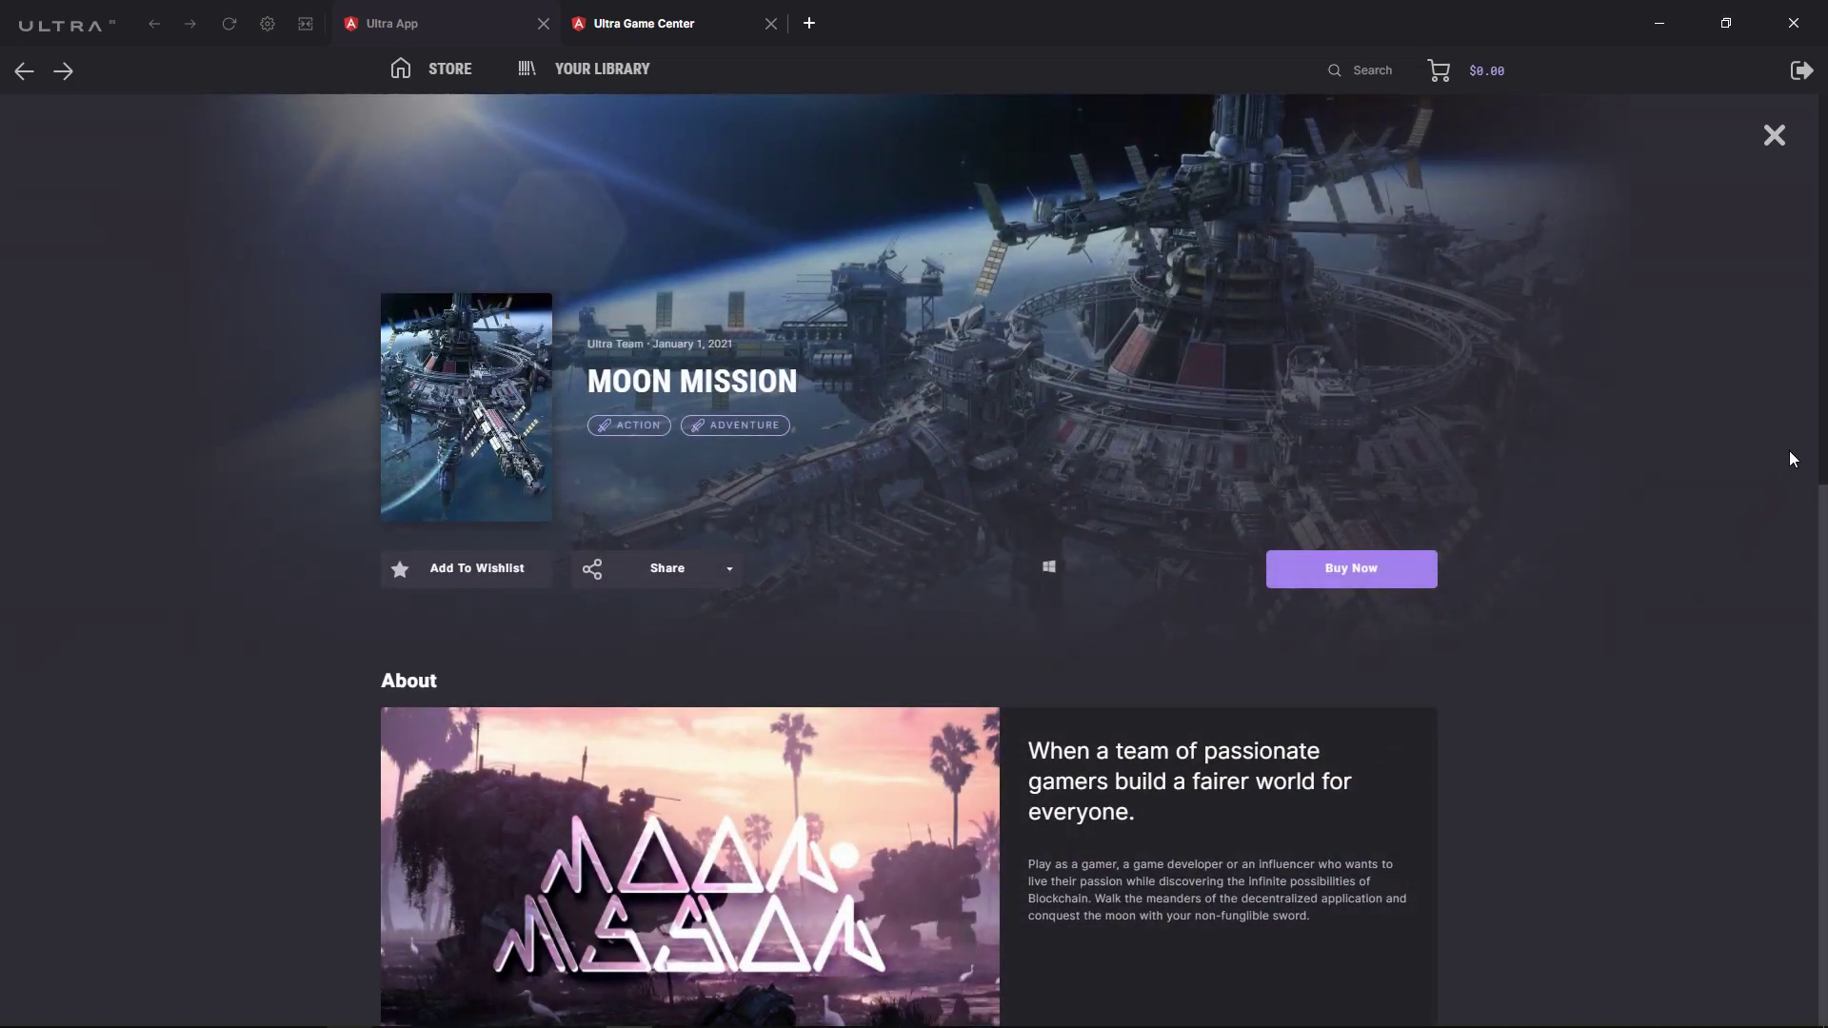
pyautogui.moveTo(1825, 393); pyautogui.dragTo(1825, 461)
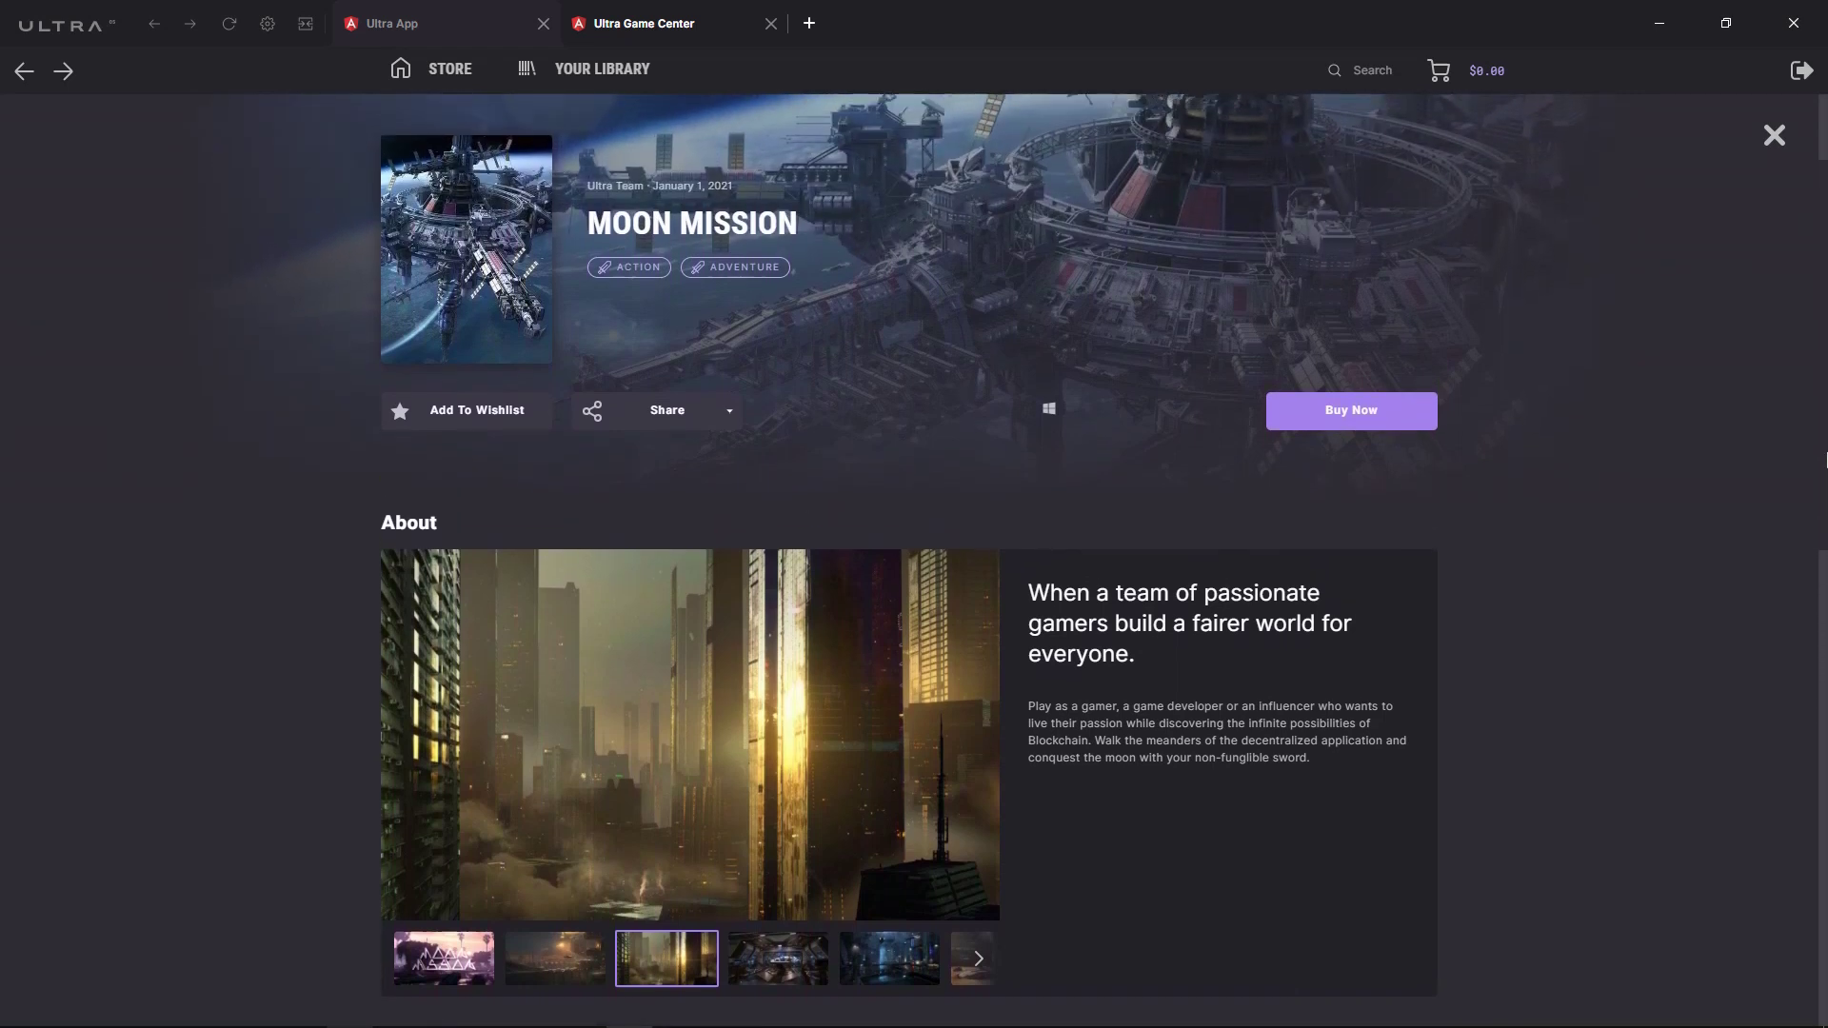